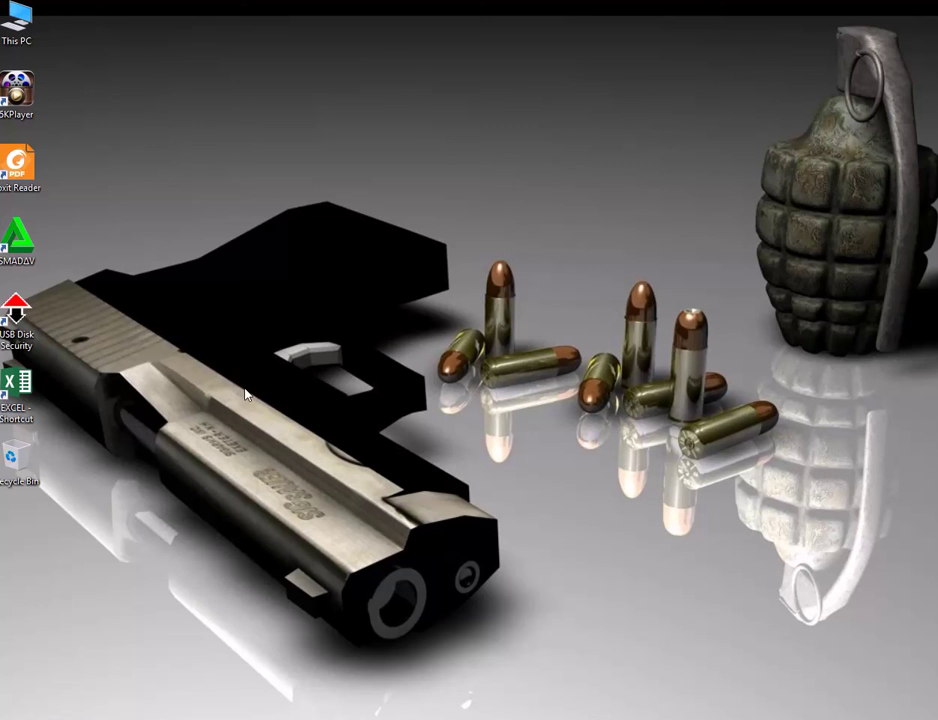
# Step: Refresh the desktop and launch Excel from its desktop shortcut
pyautogui.rightClick(236, 204)
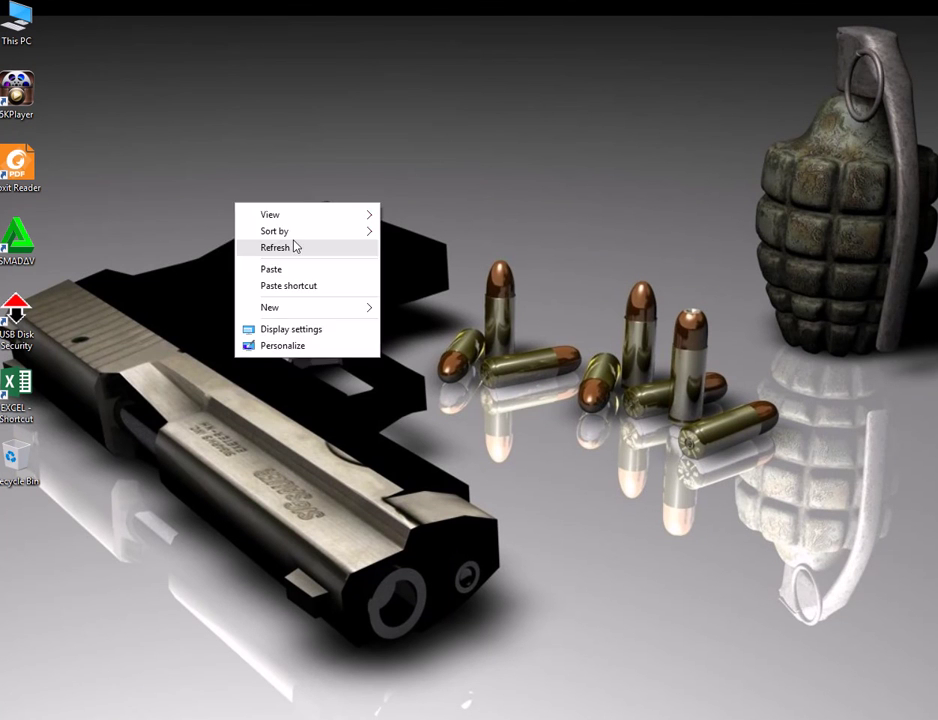
pyautogui.click(297, 247)
pyautogui.click(35, 400)
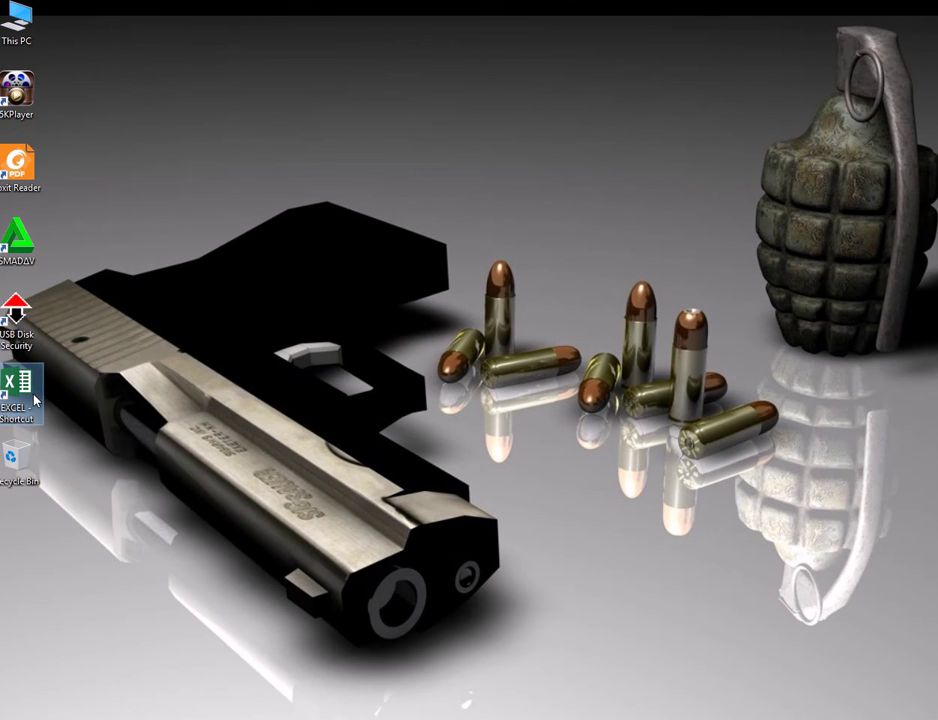
pyautogui.doubleClick(35, 400)
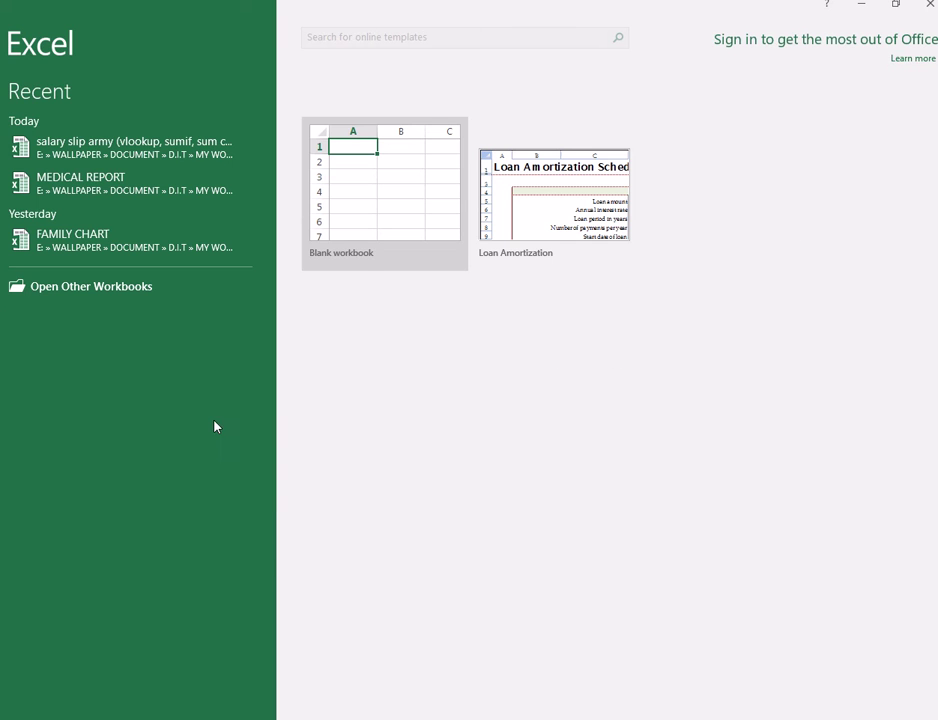
# Step: Start a blank workbook and merge-and-centre cells E4:M7 into one title block
pyautogui.click(383, 203)
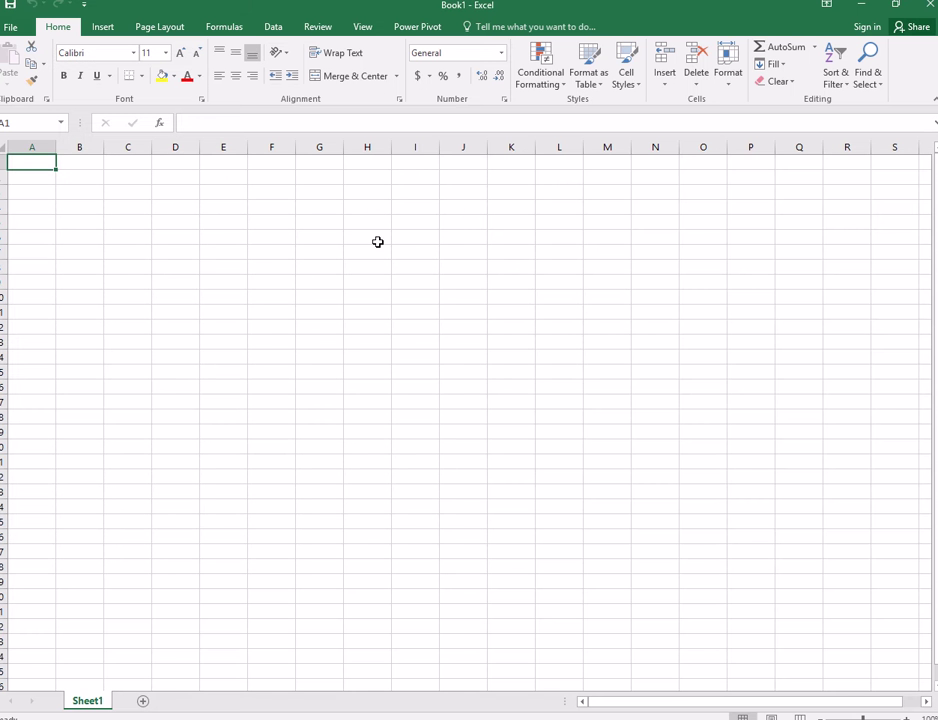
pyautogui.click(133, 193)
pyautogui.moveTo(236, 231); pyautogui.dragTo(238, 229)
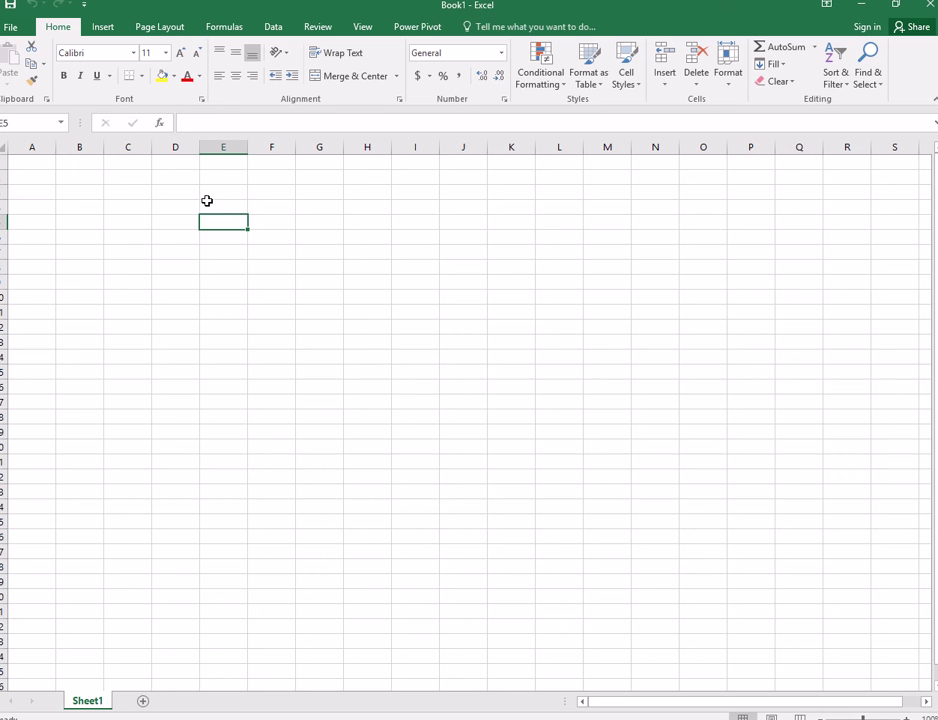
pyautogui.moveTo(208, 203); pyautogui.dragTo(607, 250)
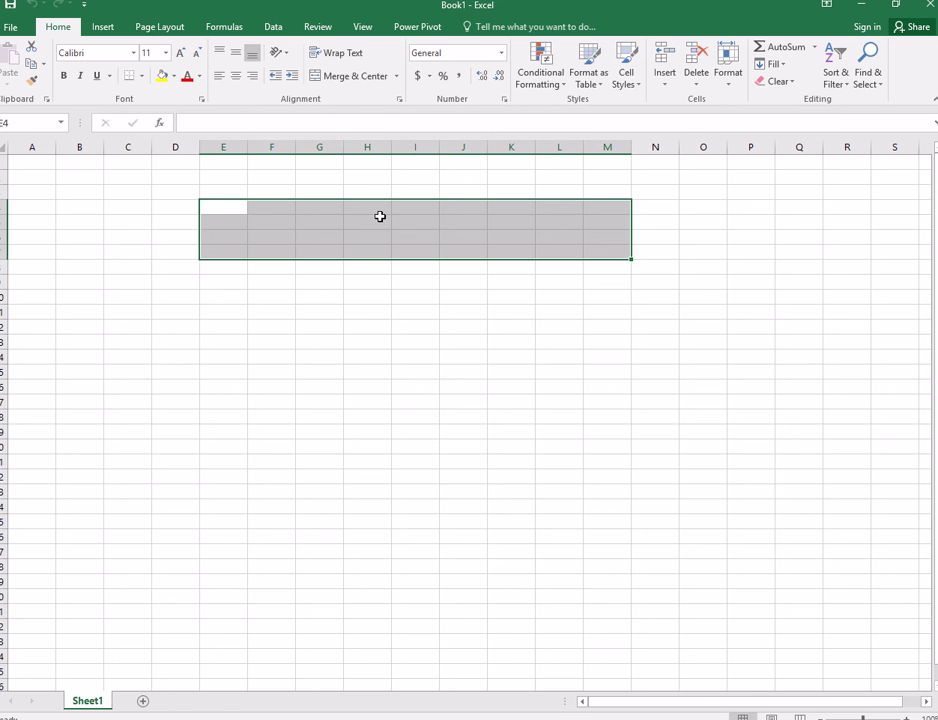
pyautogui.click(390, 77)
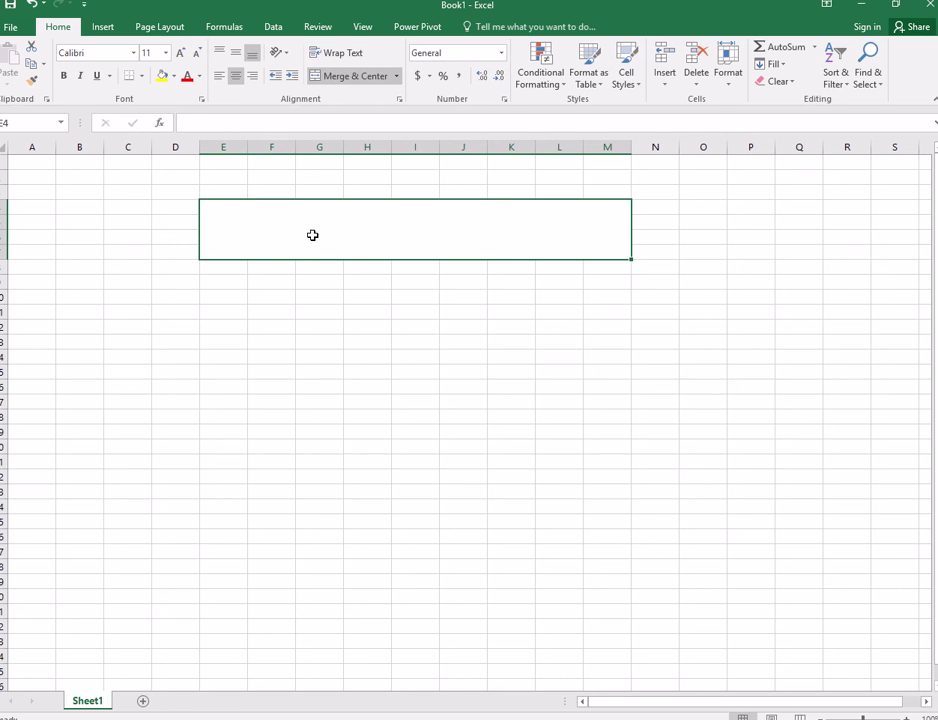
# Step: Type 'PIPS SCHOOL AND COLLEGE KHAKI' into the merged block, fixing typos, and select the text
pyautogui.write('PIPS')
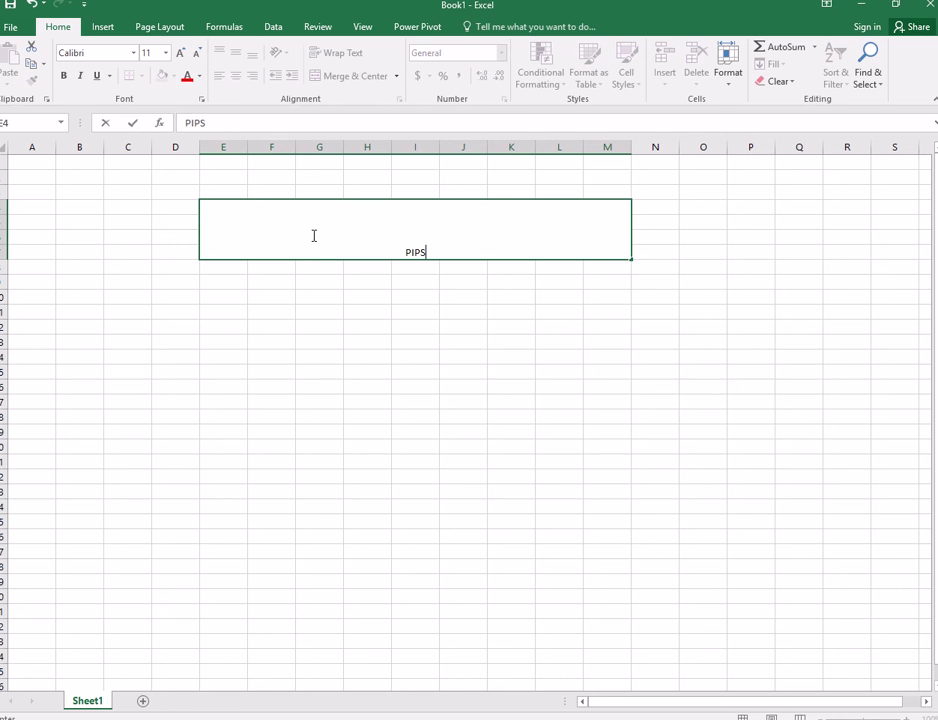
pyautogui.write('  SC')
pyautogui.write('C')
pyautogui.press('BackSpace')
pyautogui.press('BackSpace')
pyautogui.press('BackSpace')
pyautogui.write('S')
pyautogui.write('CHOOL  ')
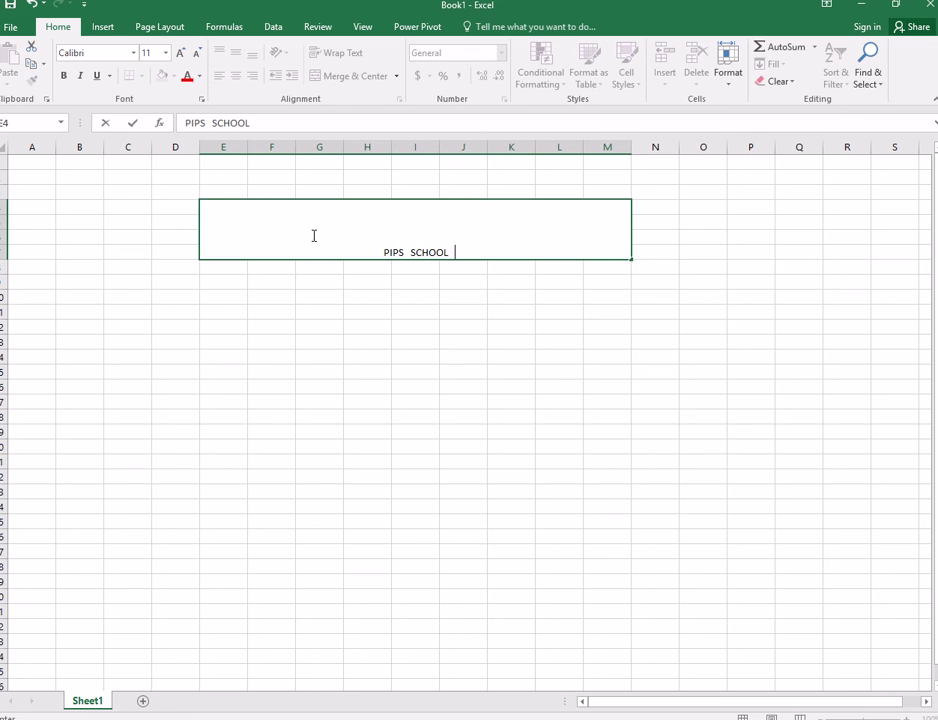
pyautogui.write('AND')
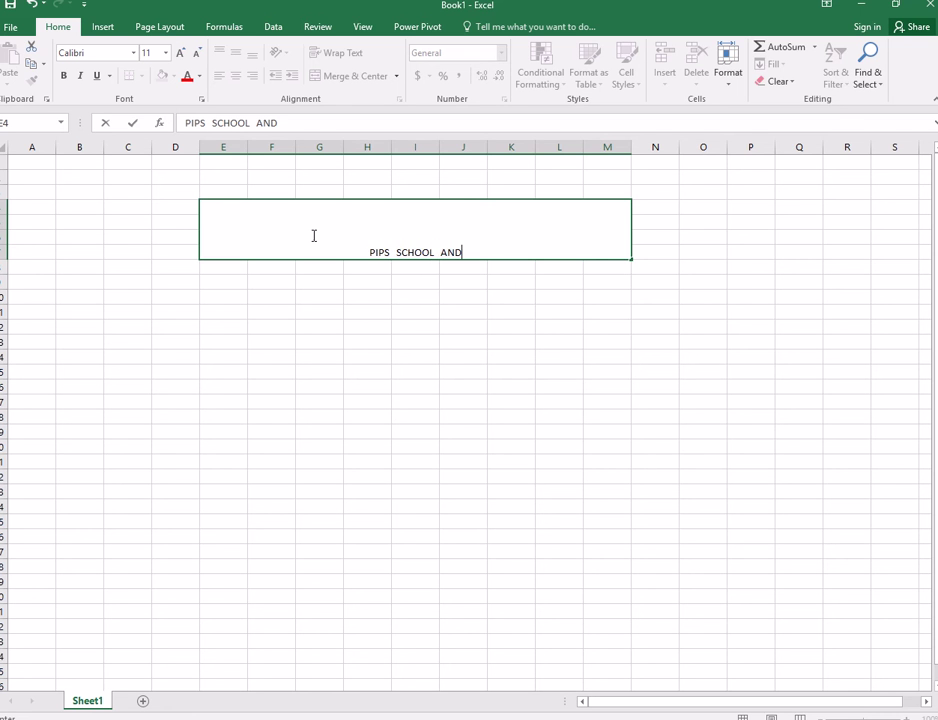
pyautogui.write('  CO')
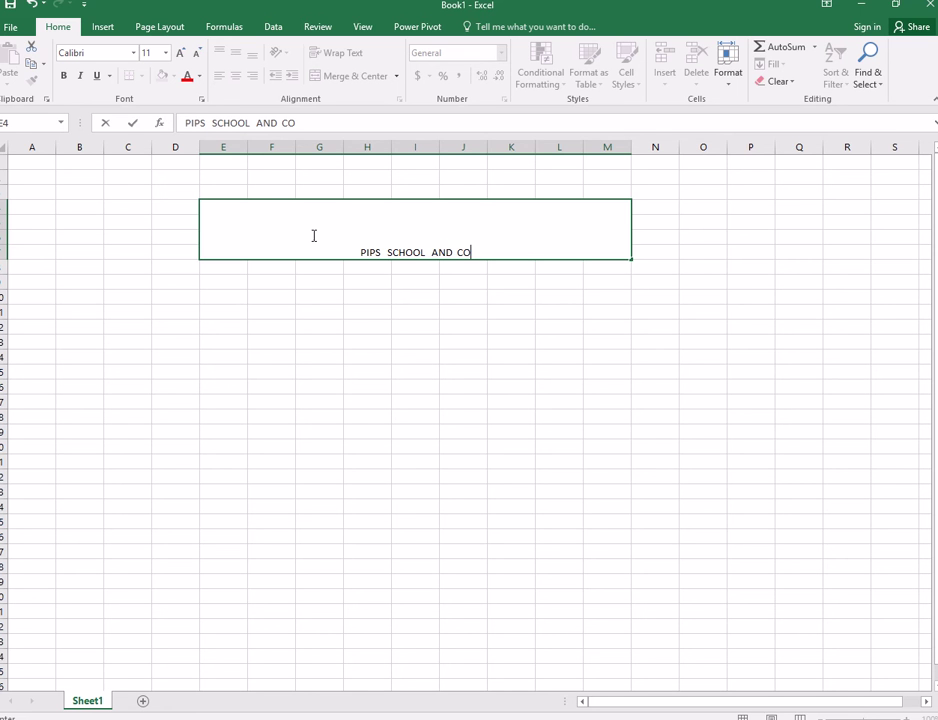
pyautogui.write('LLEGE')
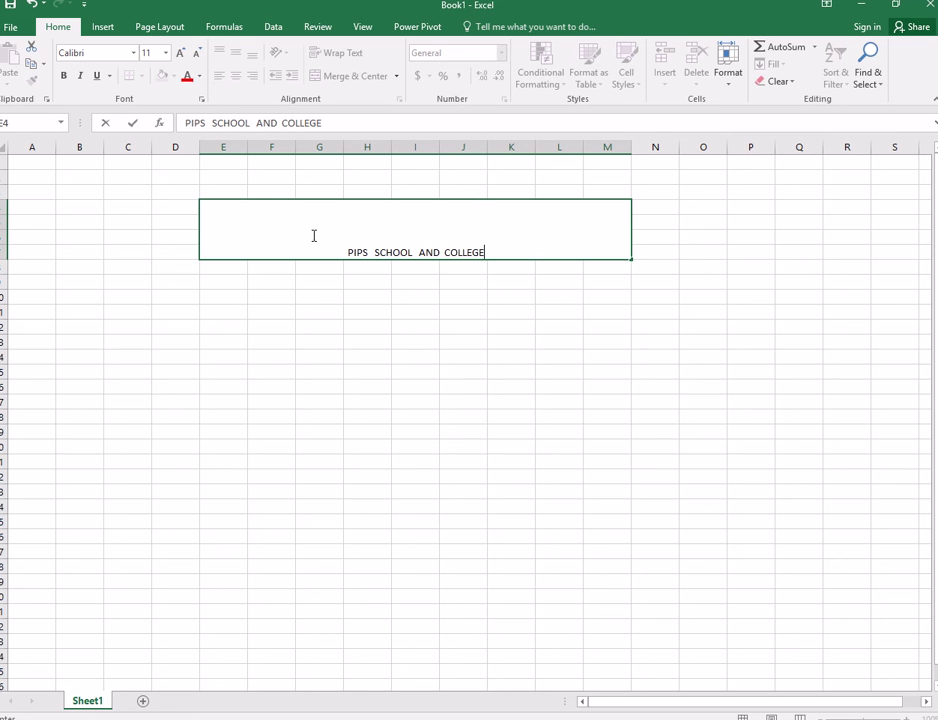
pyautogui.write('  K')
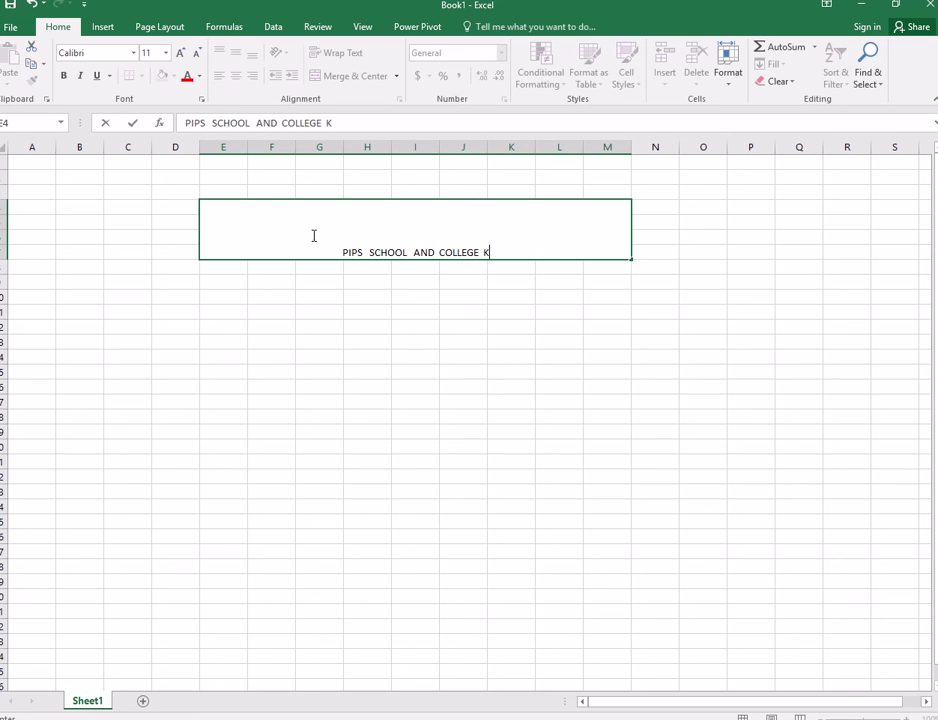
pyautogui.write('HAKI')
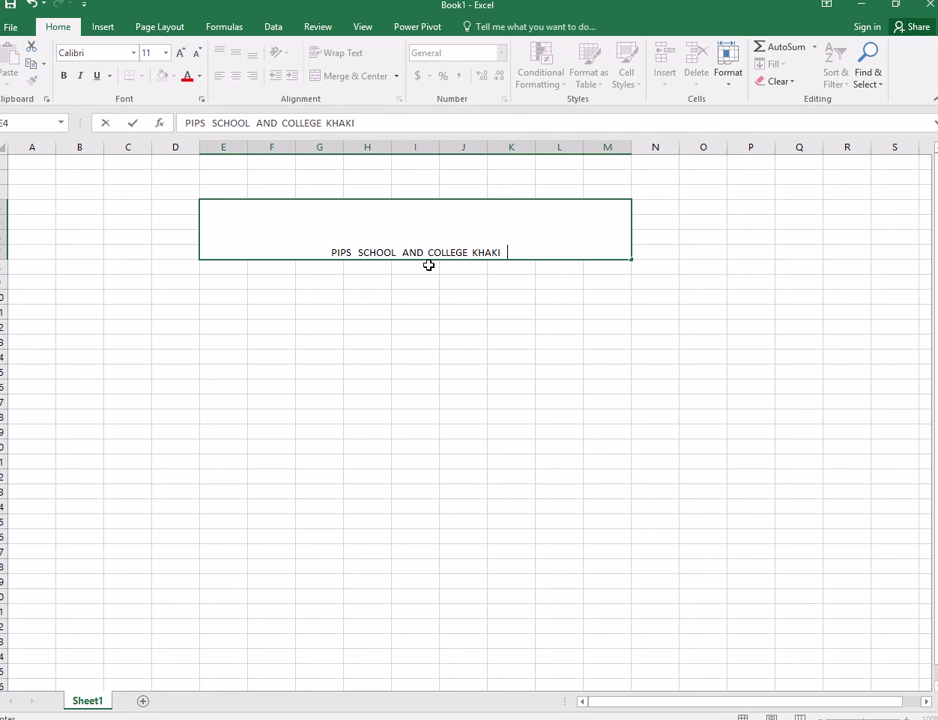
pyautogui.moveTo(497, 250); pyautogui.dragTo(330, 250)
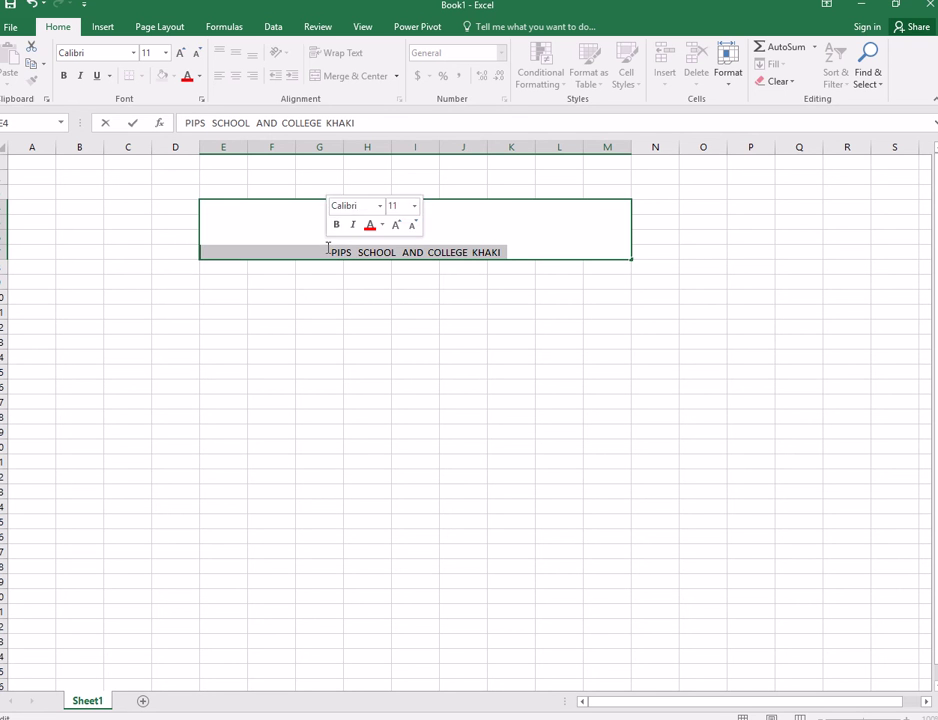
# Step: Make the title bold and enlarge its font to size 16
pyautogui.click(64, 76)
pyautogui.click(64, 76)
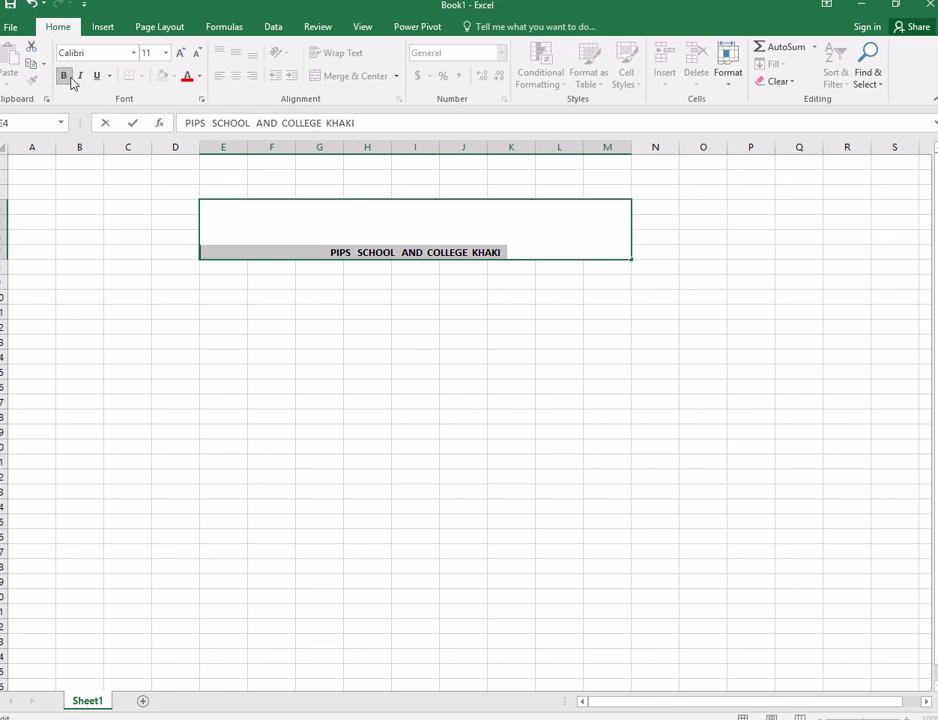
pyautogui.click(183, 57)
pyautogui.click(183, 57)
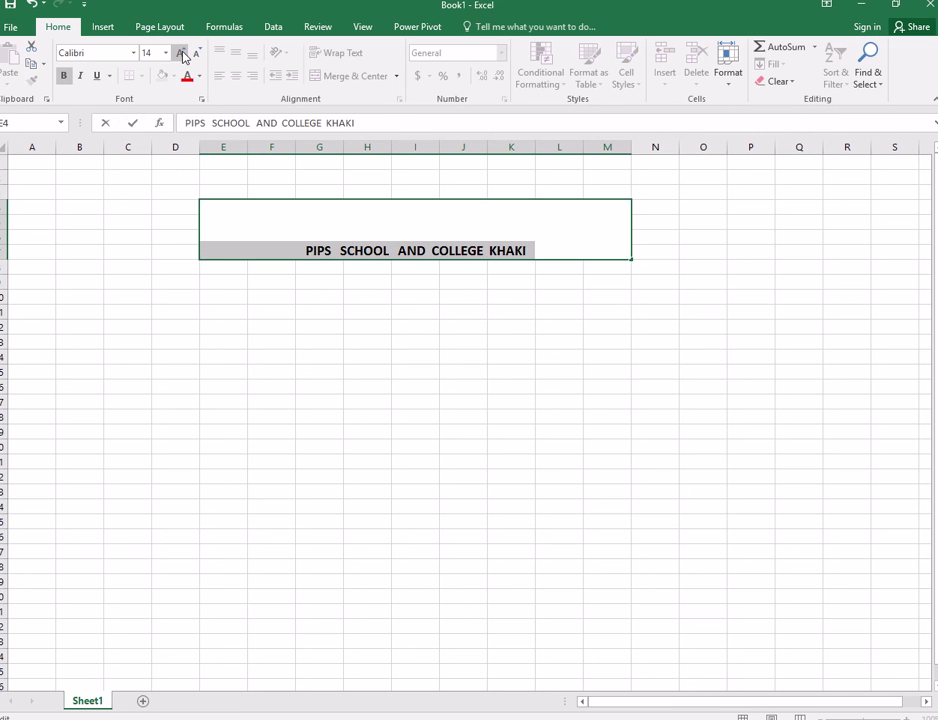
pyautogui.click(183, 57)
pyautogui.click(417, 404)
# Step: Centre the title vertically within its merged cell
pyautogui.click(340, 242)
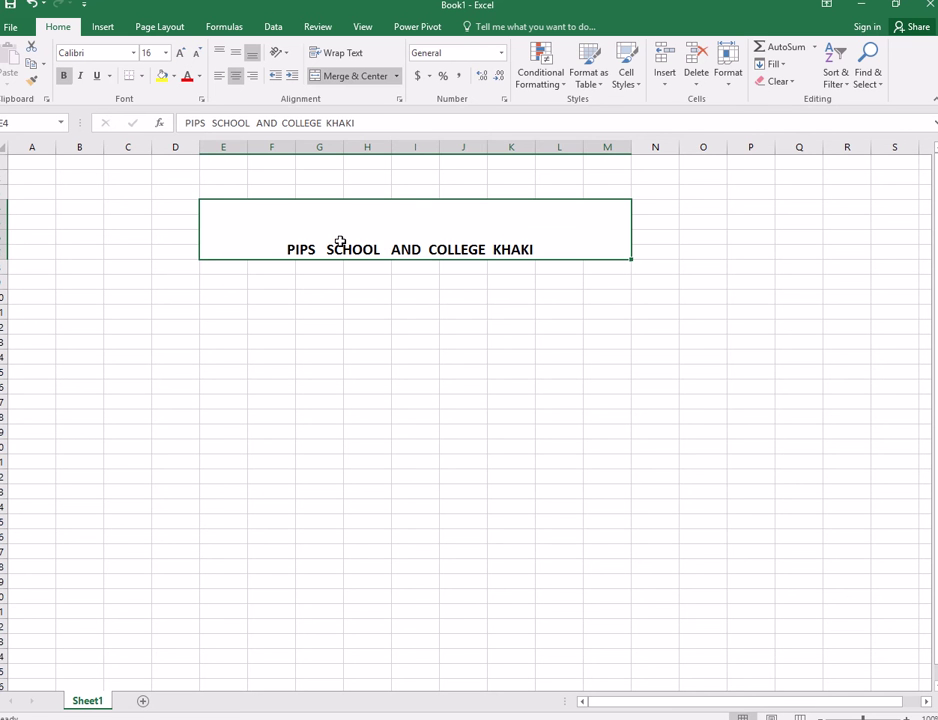
pyautogui.rightClick(536, 249)
pyautogui.click(448, 235)
pyautogui.click(237, 53)
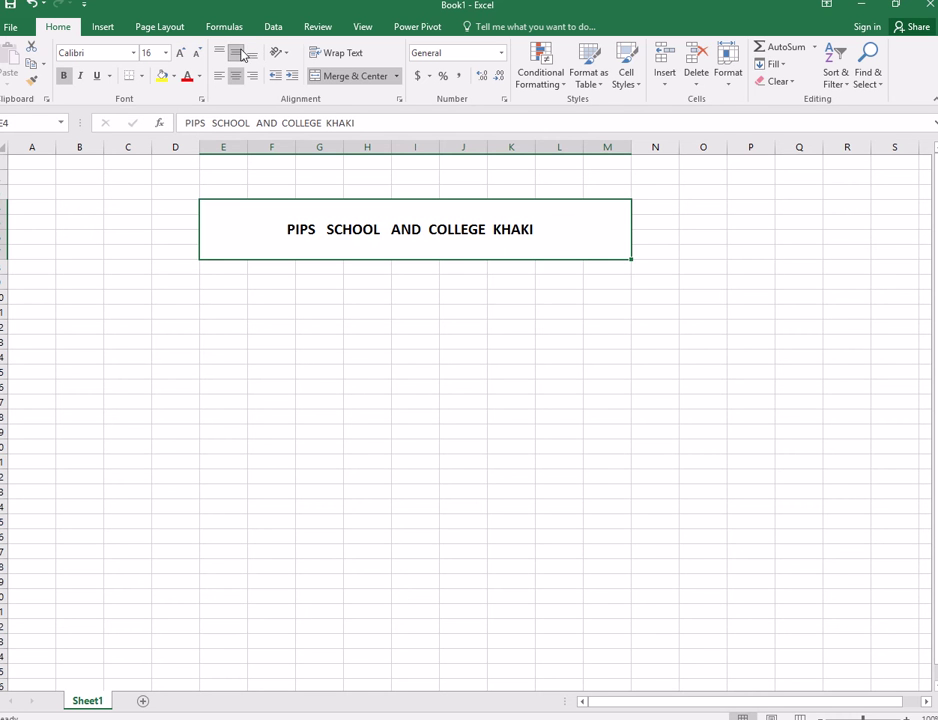
pyautogui.click(425, 360)
# Step: Give the merged title block a thick outside border
pyautogui.click(369, 245)
pyautogui.click(140, 77)
pyautogui.click(138, 239)
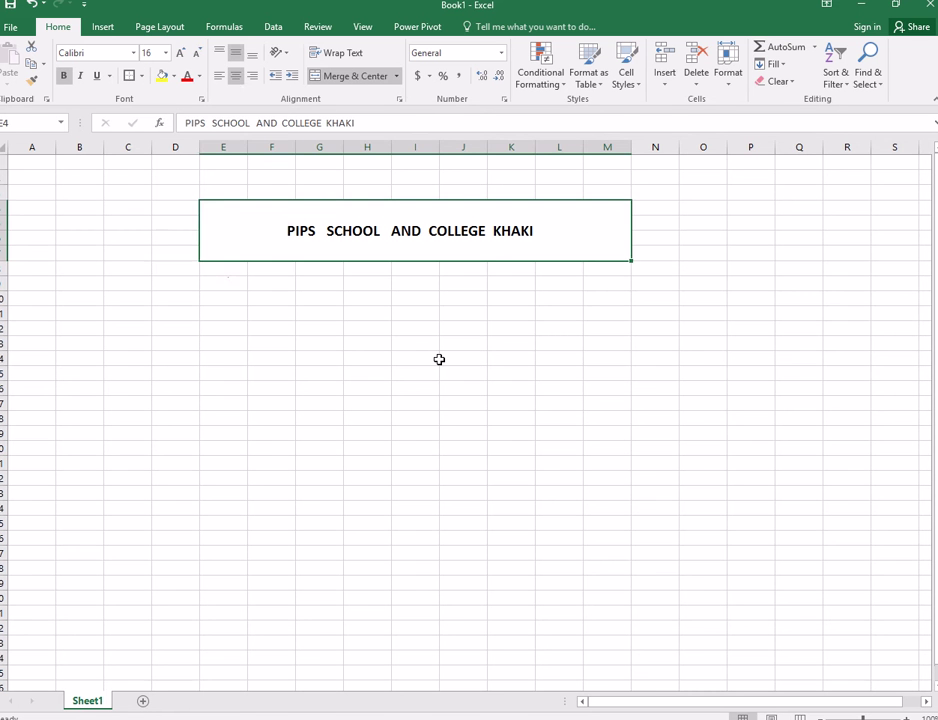
pyautogui.click(440, 359)
pyautogui.click(286, 232)
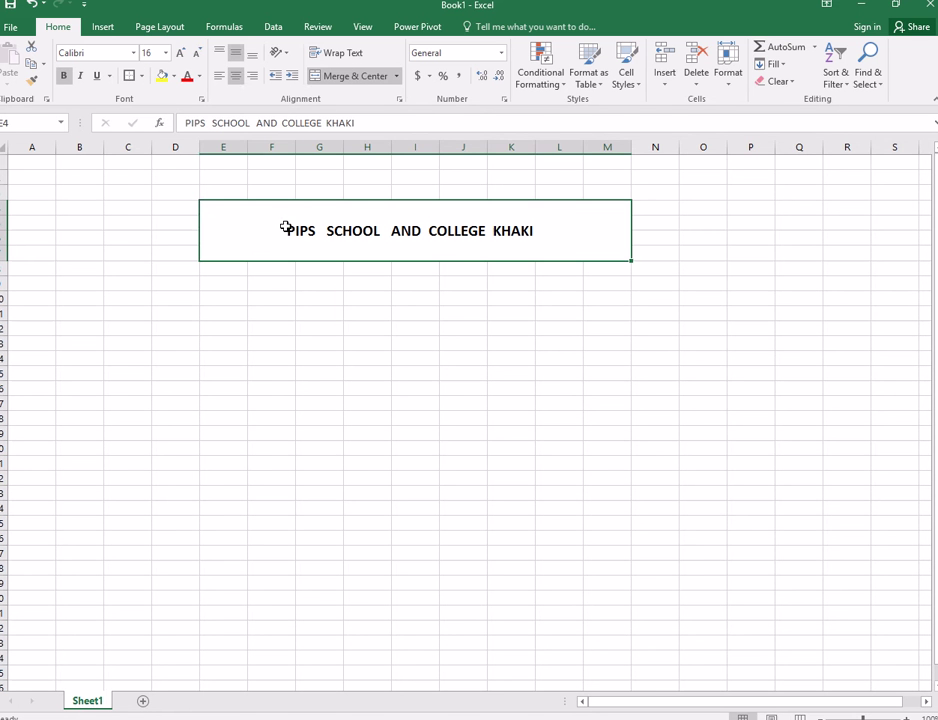
# Step: Colour the title text black and fill the title block grey
pyautogui.click(199, 76)
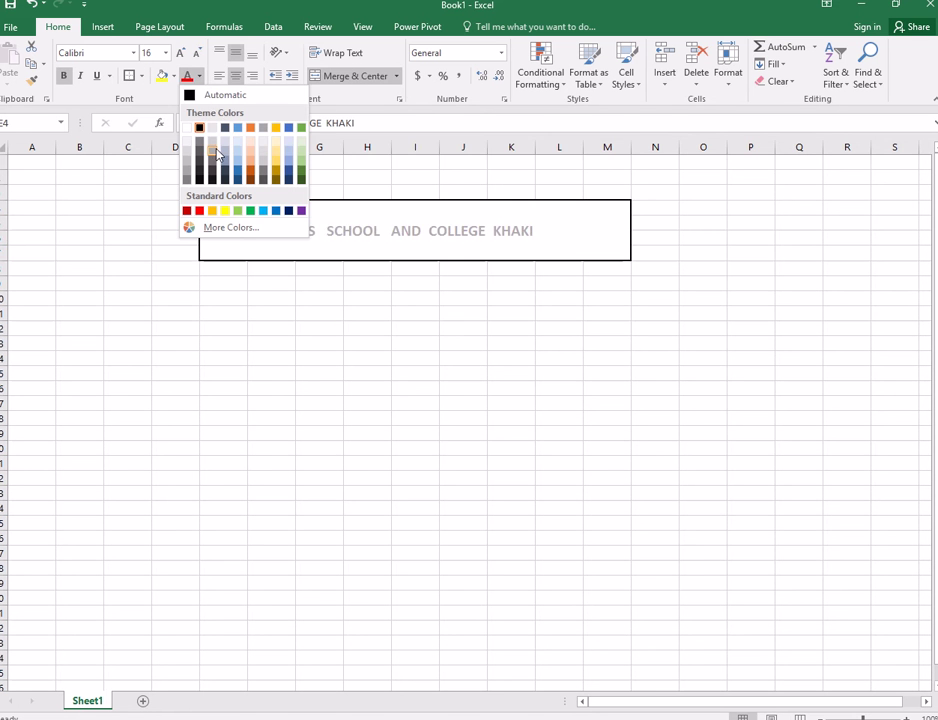
pyautogui.click(200, 180)
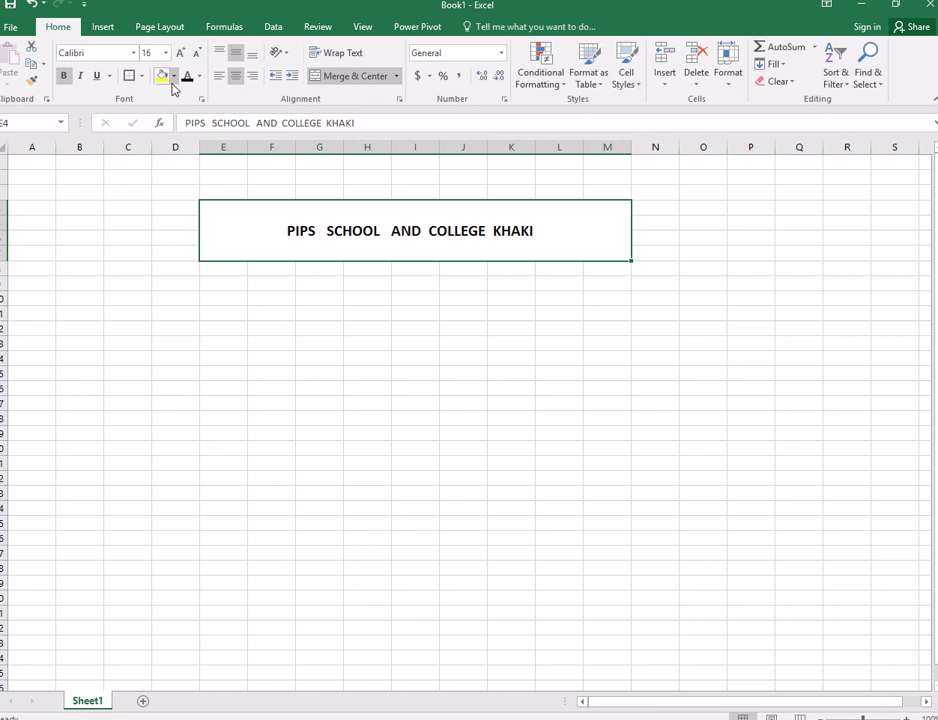
pyautogui.click(173, 77)
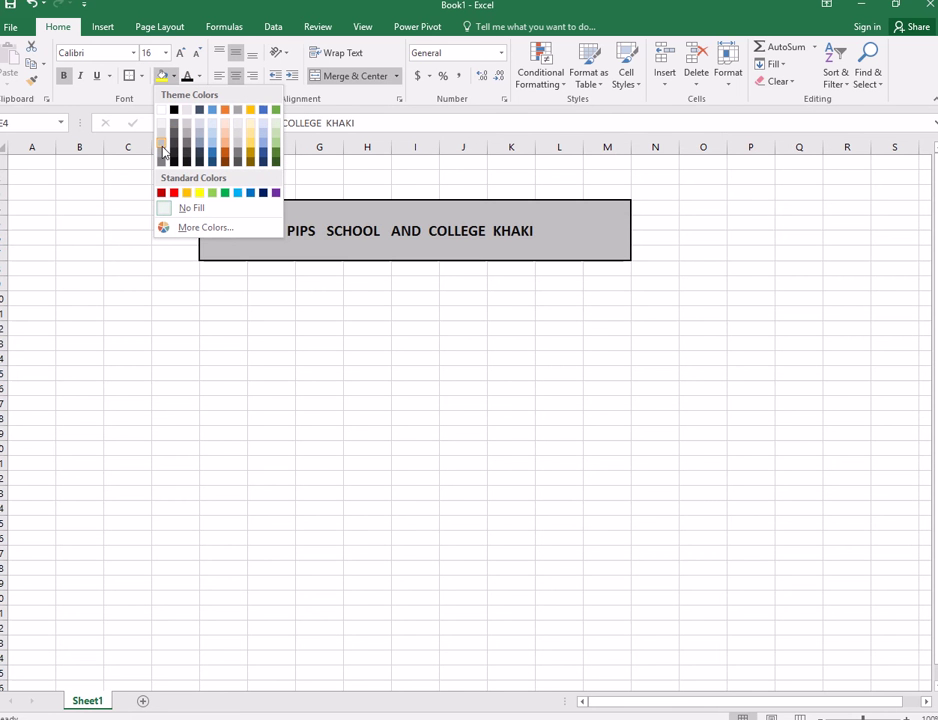
pyautogui.click(164, 150)
pyautogui.click(310, 328)
pyautogui.click(233, 270)
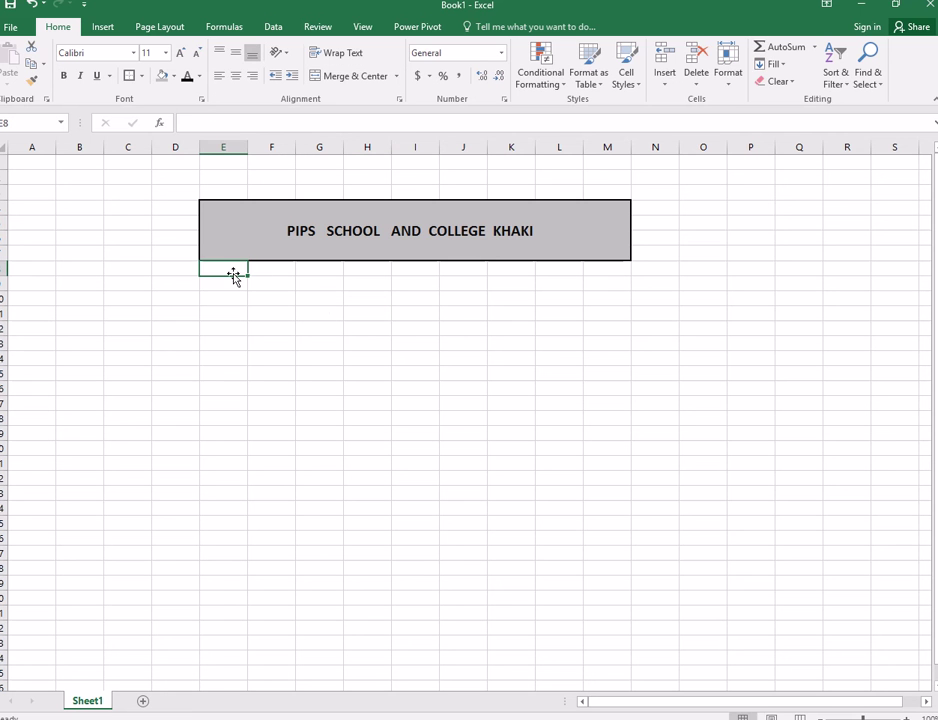
# Step: Enter headers S.NO, NAME, BIO and CHEMISTRY across row 8 and widen column H
pyautogui.write('S.NO')
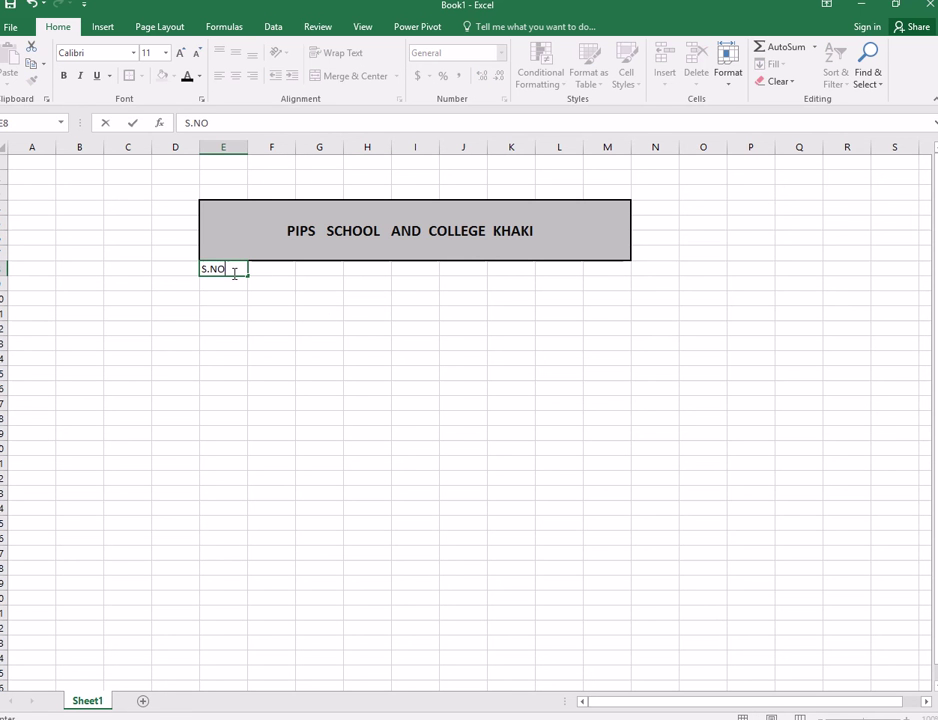
pyautogui.press('Tab')
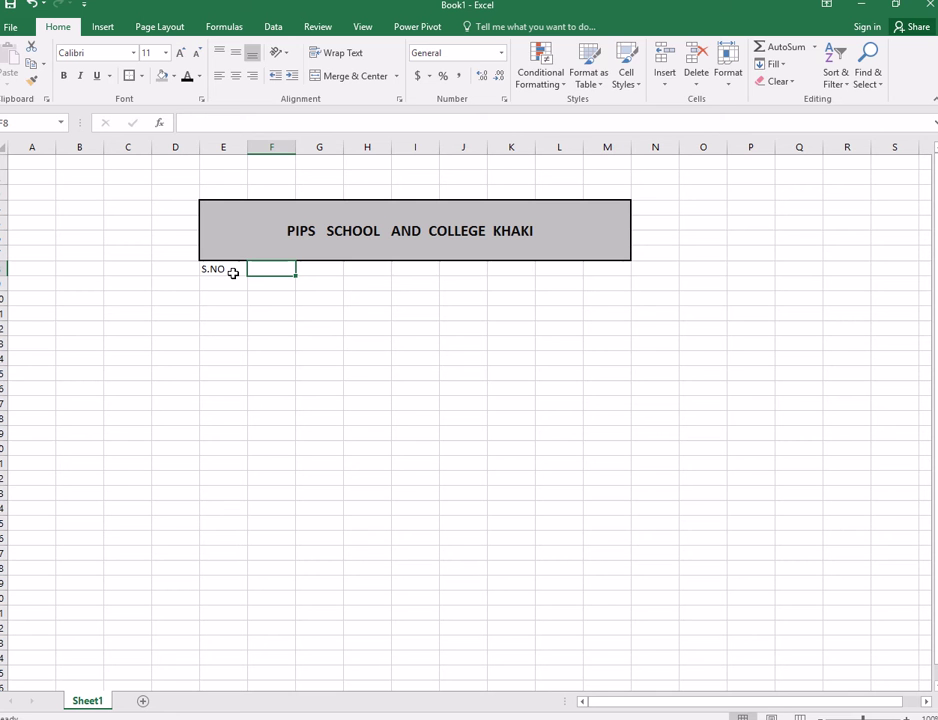
pyautogui.write('NAM')
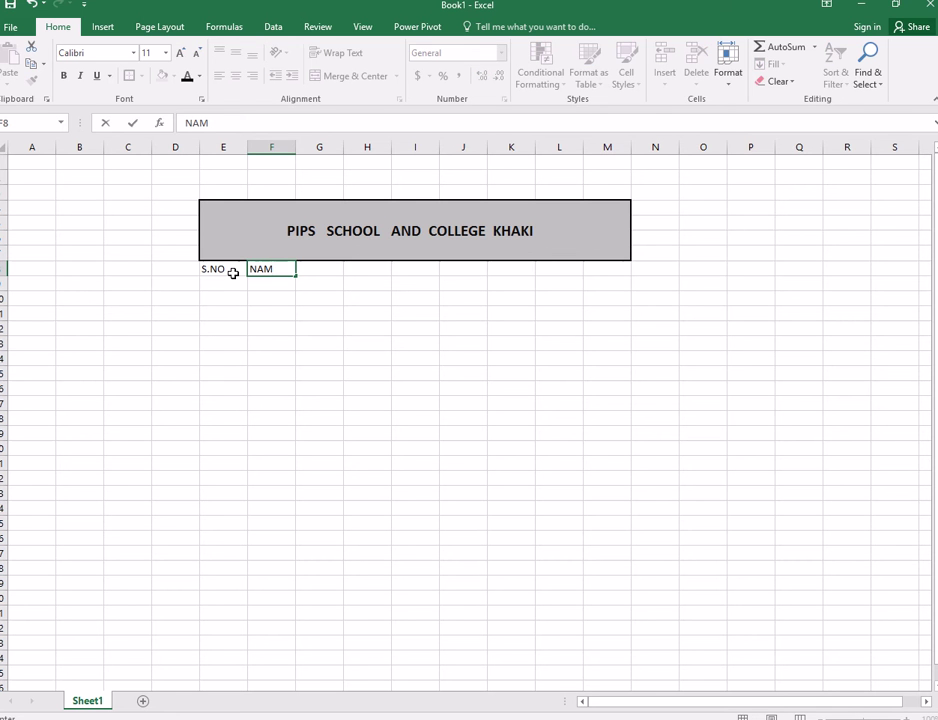
pyautogui.write('E')
pyautogui.press('Tab')
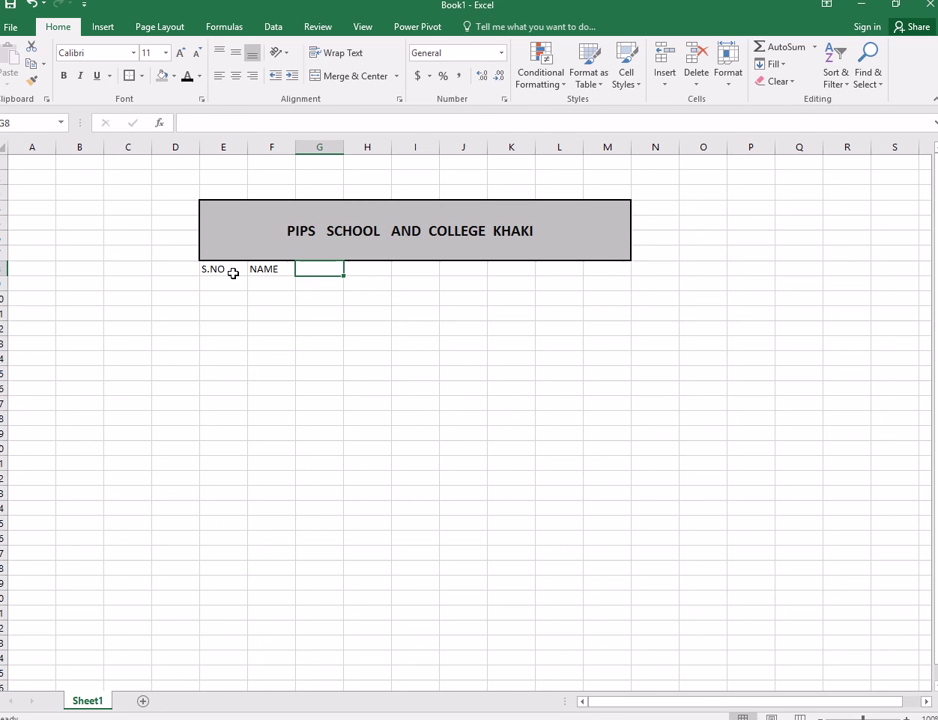
pyautogui.write('BIO')
pyautogui.press('Tab')
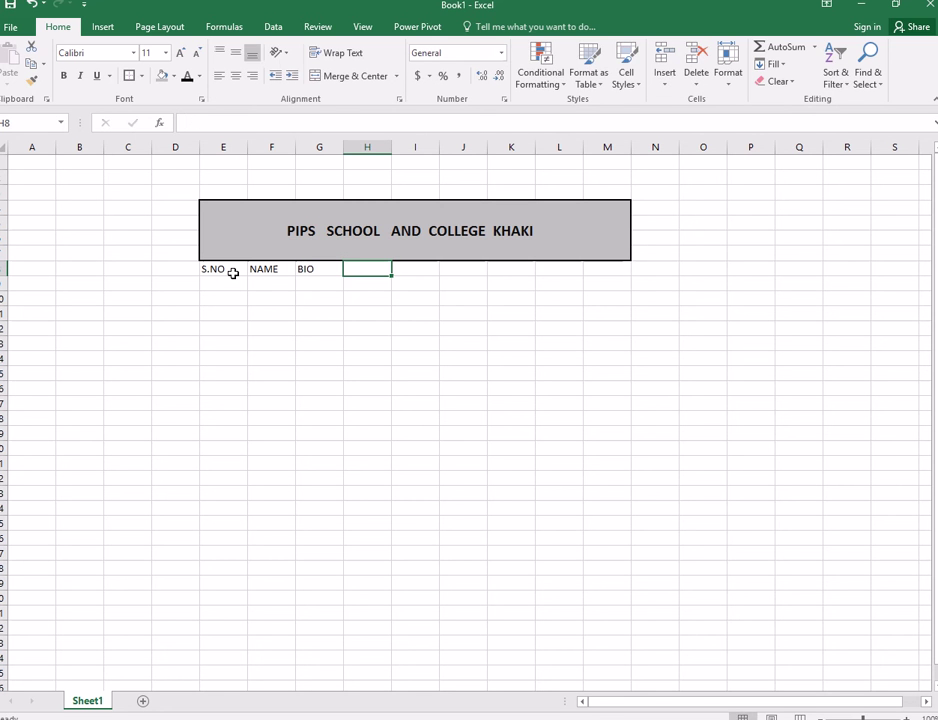
pyautogui.write('CH')
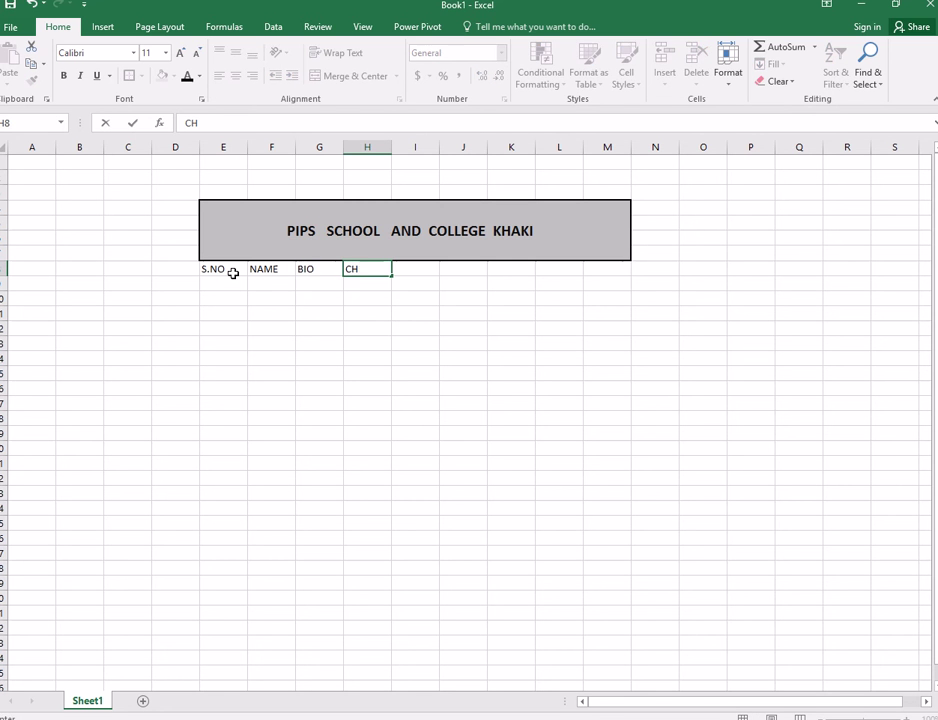
pyautogui.write('EMIST')
pyautogui.write('RY')
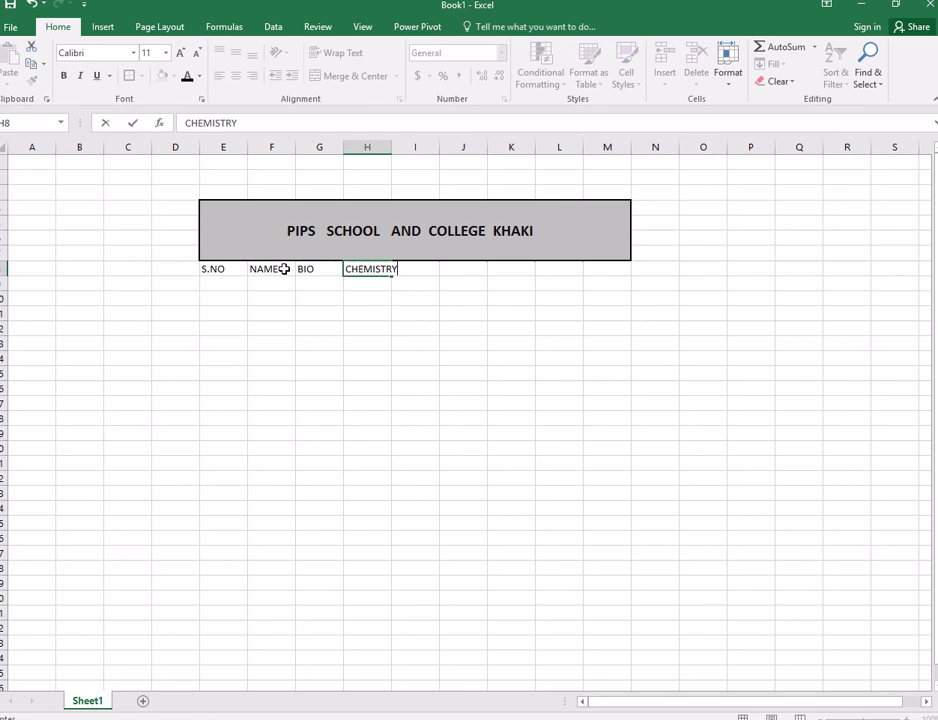
pyautogui.click(378, 148)
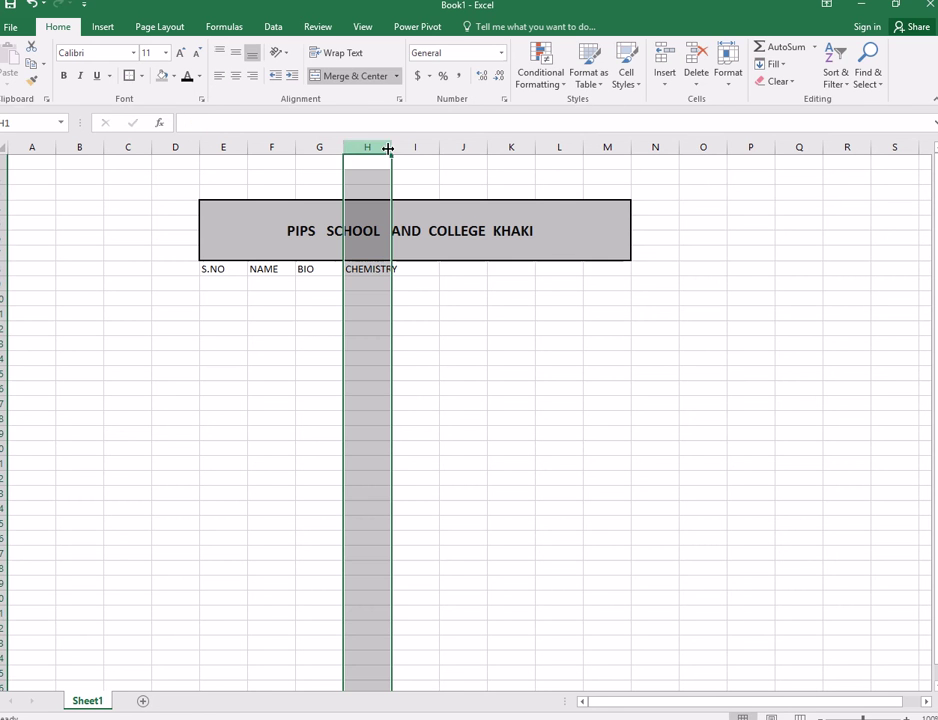
pyautogui.moveTo(391, 147); pyautogui.dragTo(402, 193)
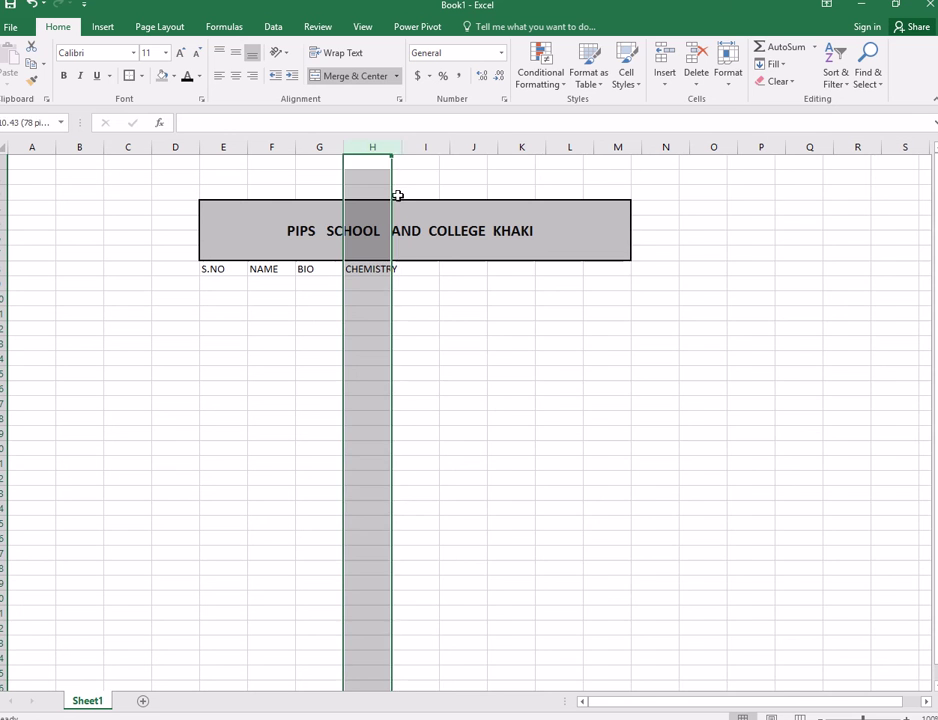
# Step: Add ENGLISH, URDU, TOTAL and PERCENTAGE headers, widen column L, and enter 1 under S.NO
pyautogui.click(416, 268)
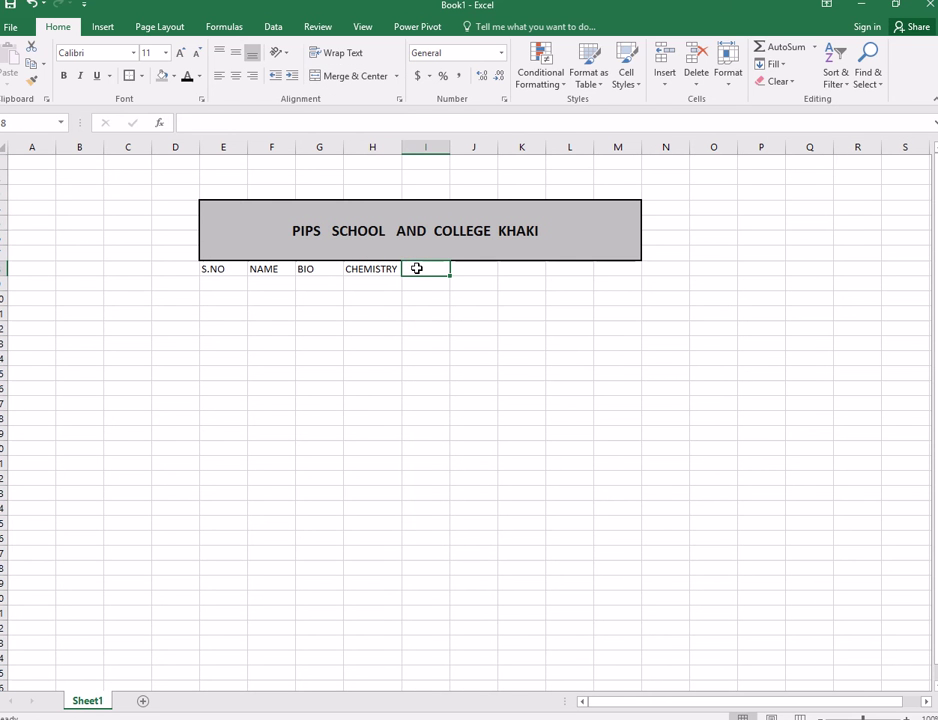
pyautogui.write('ENGLI')
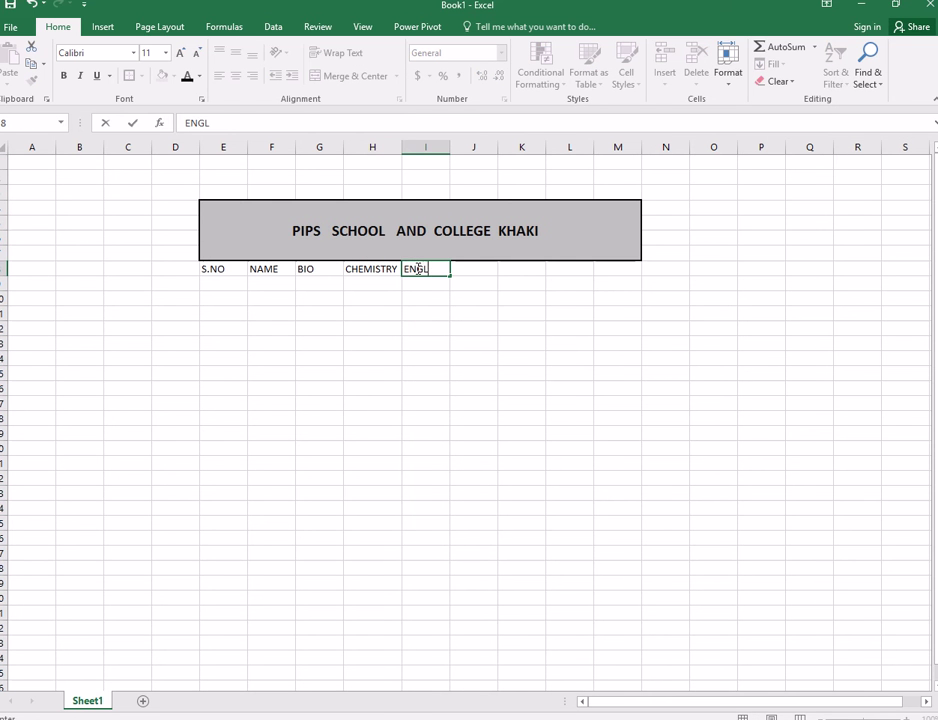
pyautogui.write('SH')
pyautogui.press('Tab')
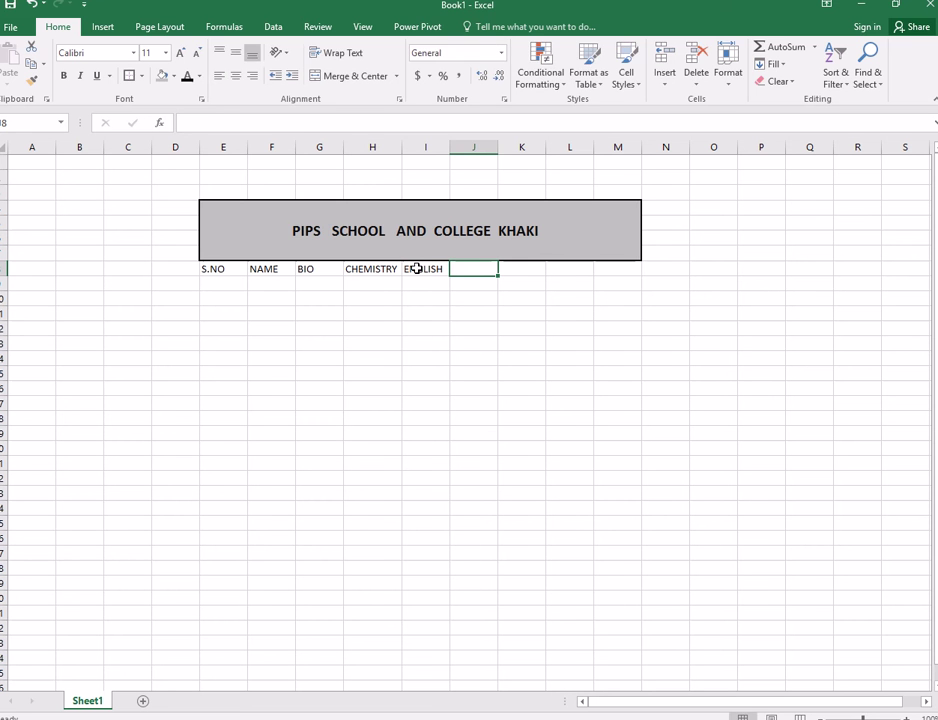
pyautogui.write('URD')
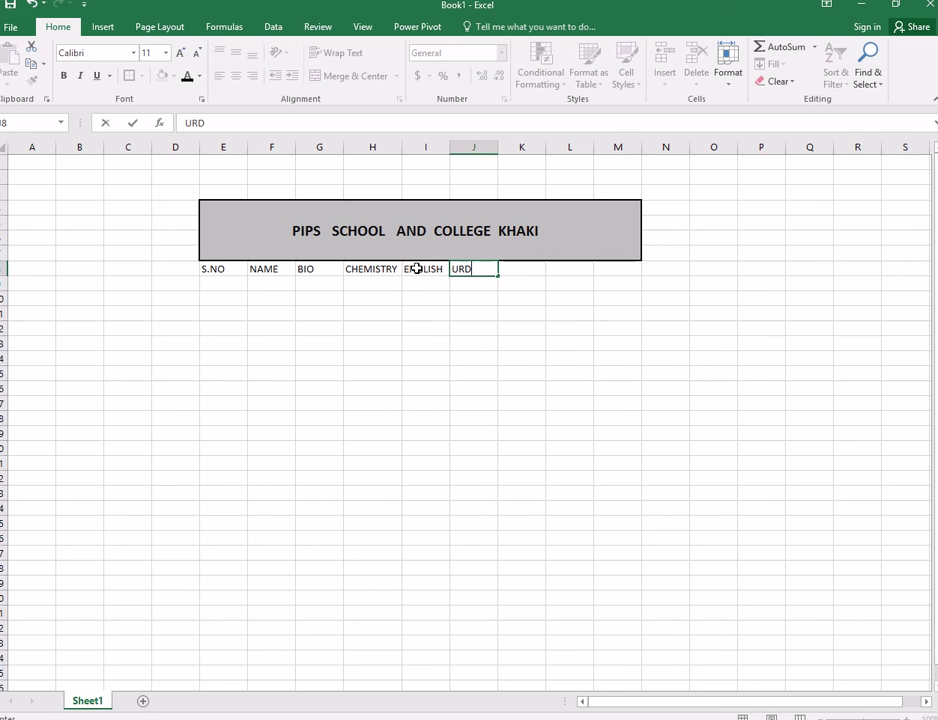
pyautogui.write('U')
pyautogui.press('Tab')
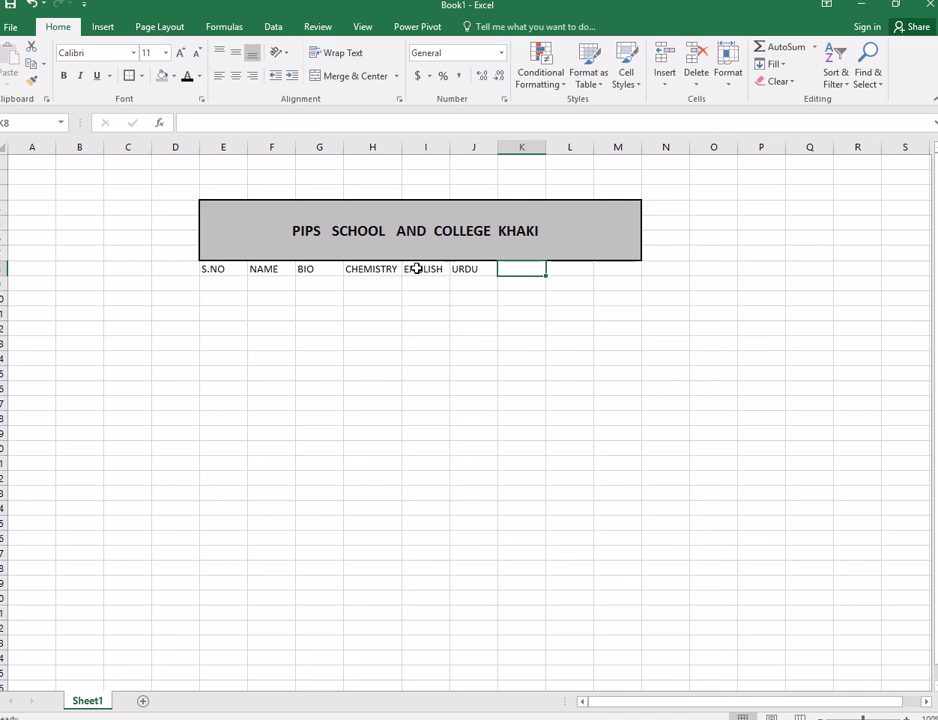
pyautogui.write('TOTA')
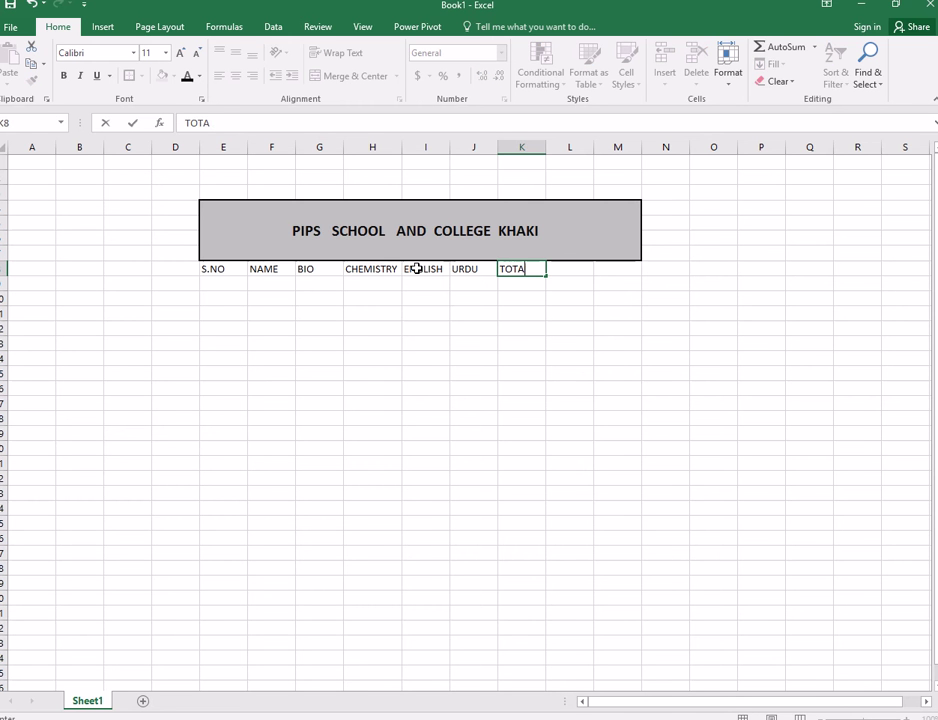
pyautogui.write('L')
pyautogui.press('Tab')
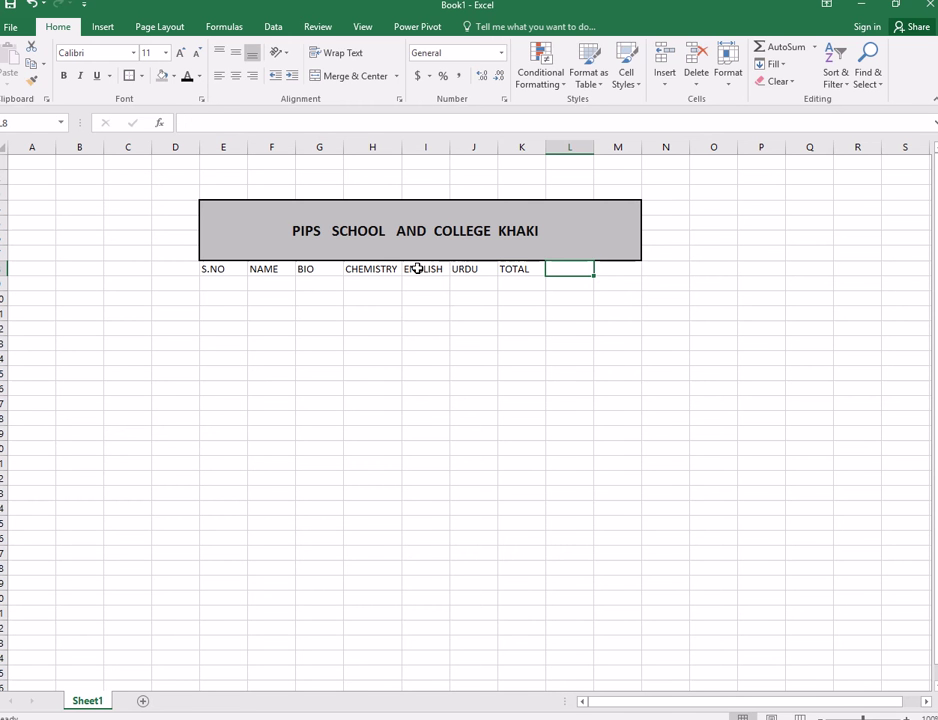
pyautogui.write('PERCE')
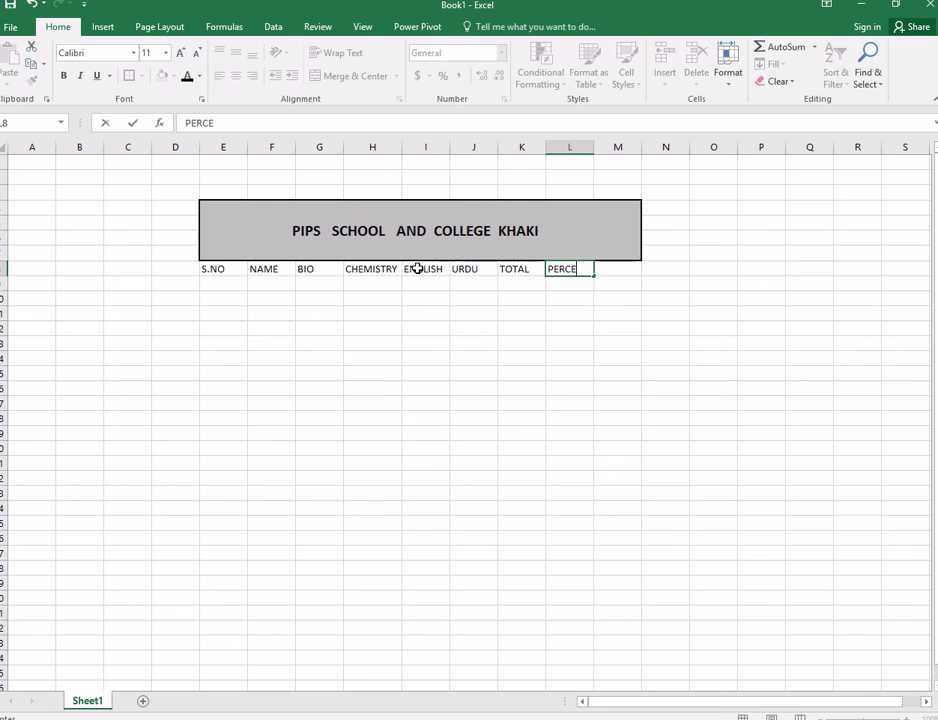
pyautogui.write('NTAG')
pyautogui.write('E')
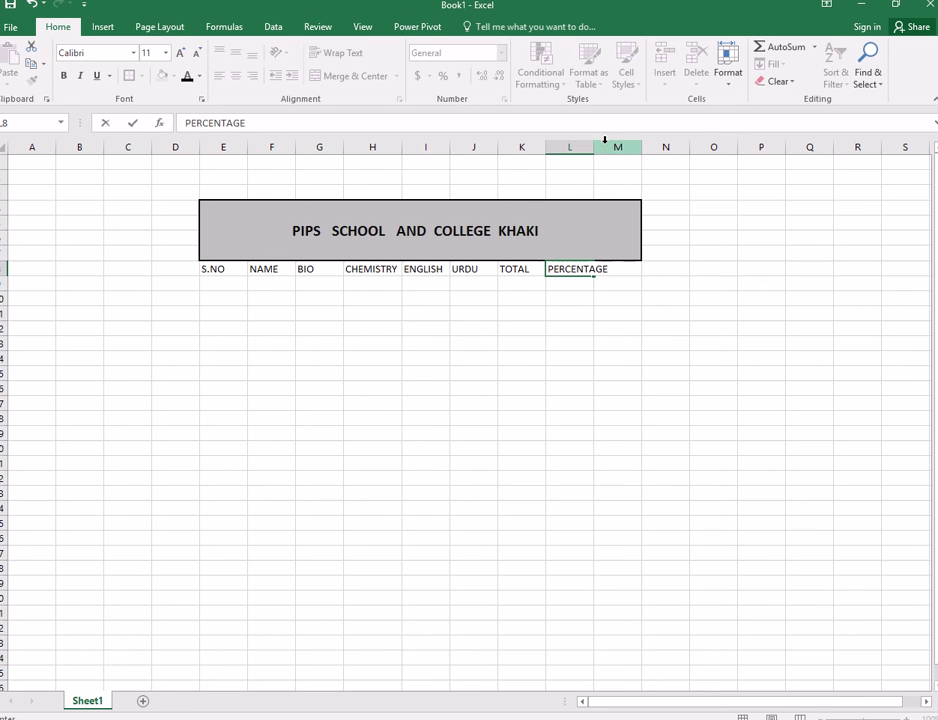
pyautogui.click(581, 148)
pyautogui.moveTo(591, 148); pyautogui.dragTo(610, 165)
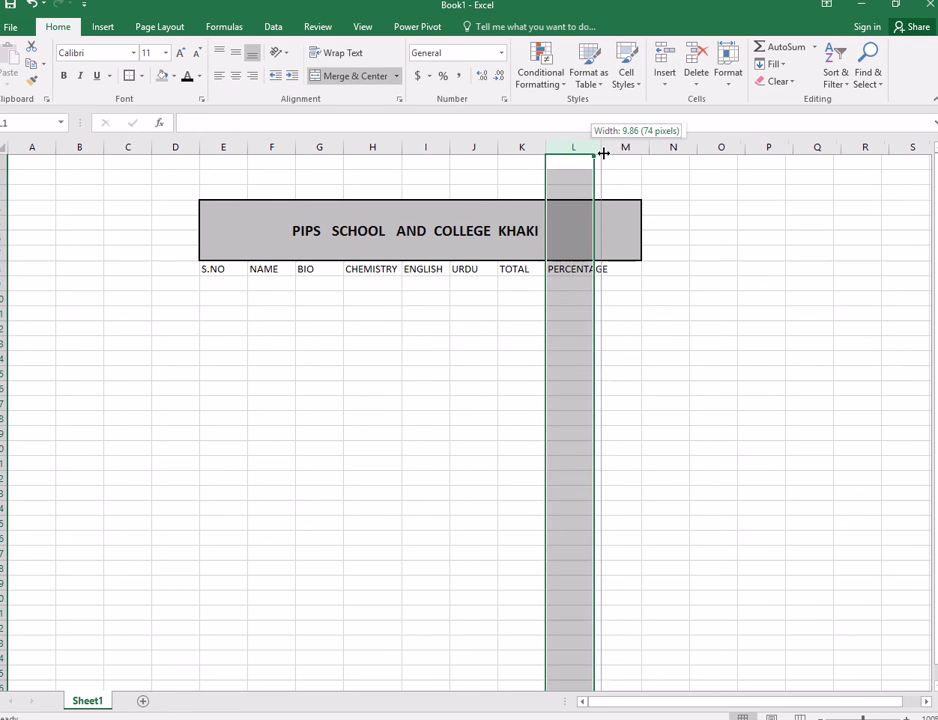
pyautogui.click(240, 285)
pyautogui.write('1')
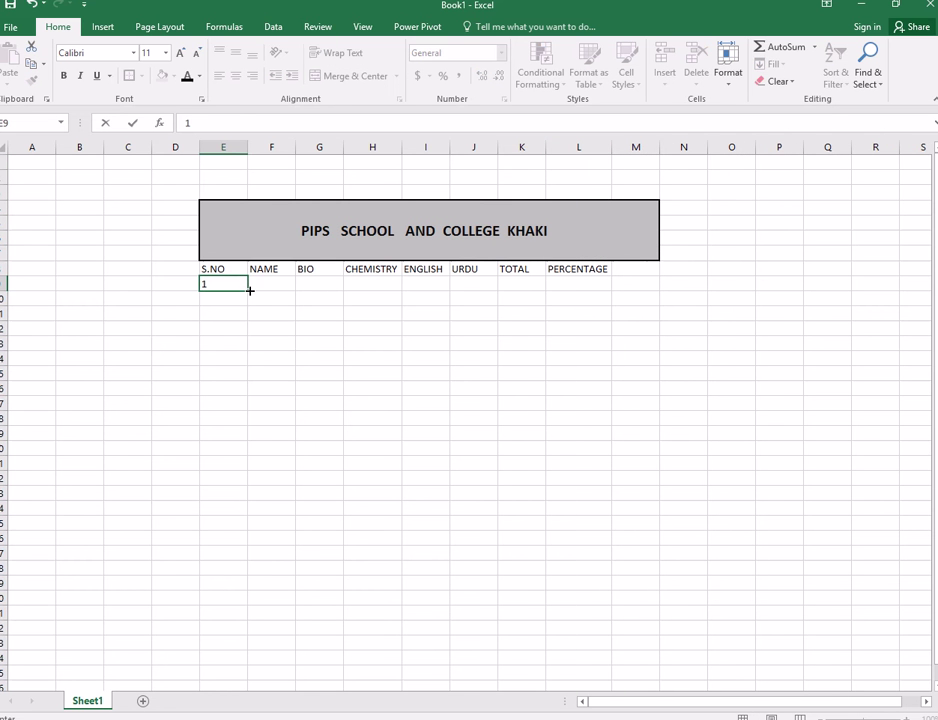
# Step: Fill the 1 in E9 down to E19 as a series numbered 1 to 11
pyautogui.moveTo(250, 290); pyautogui.dragTo(247, 377)
pyautogui.click(262, 433)
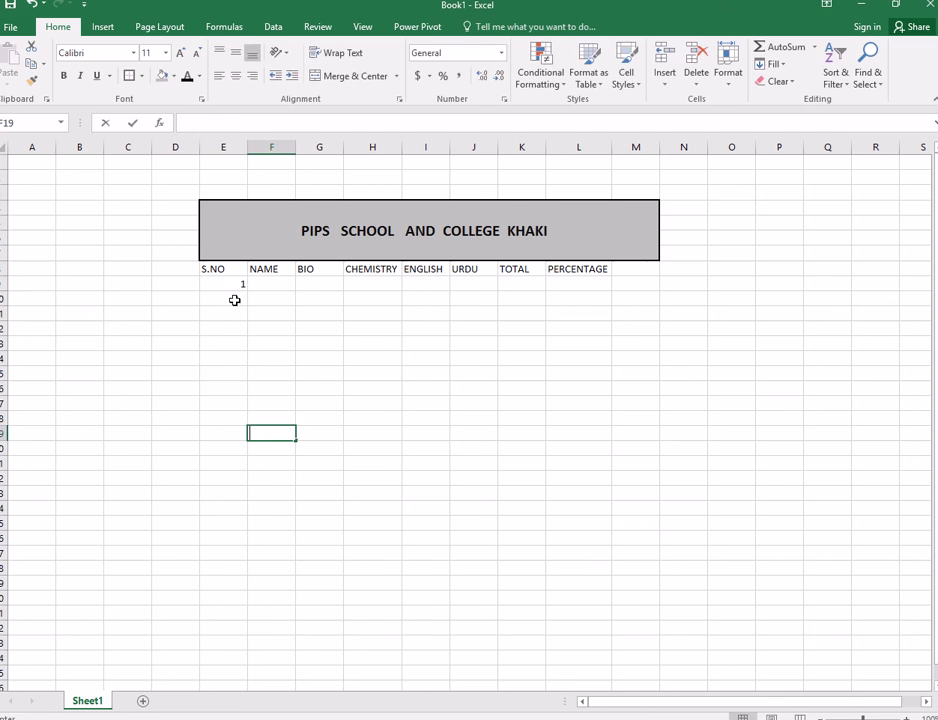
pyautogui.doubleClick(234, 285)
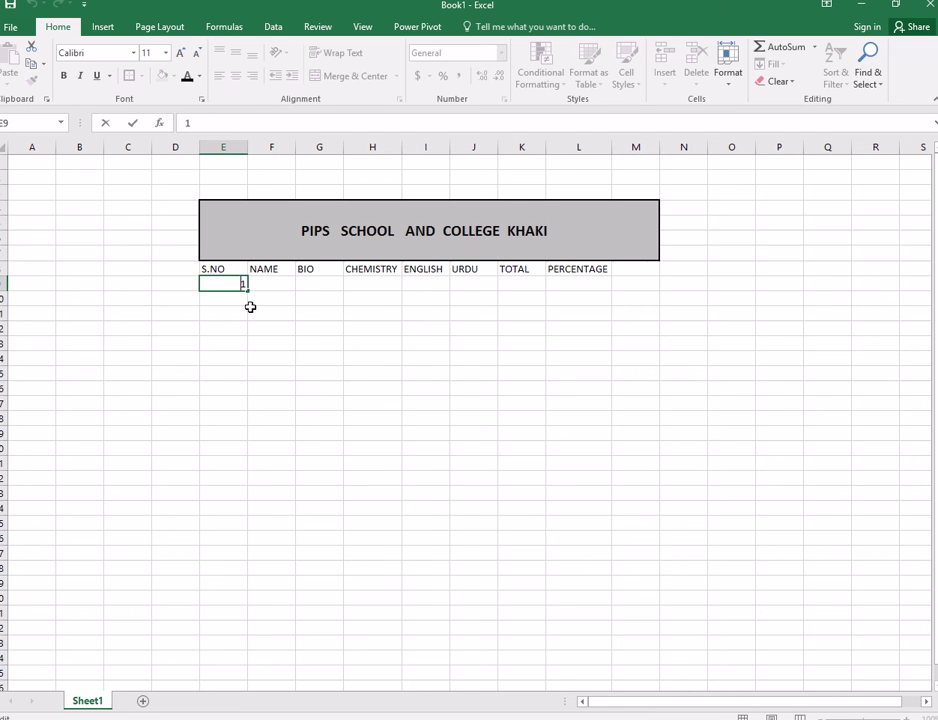
pyautogui.click(253, 326)
pyautogui.click(239, 288)
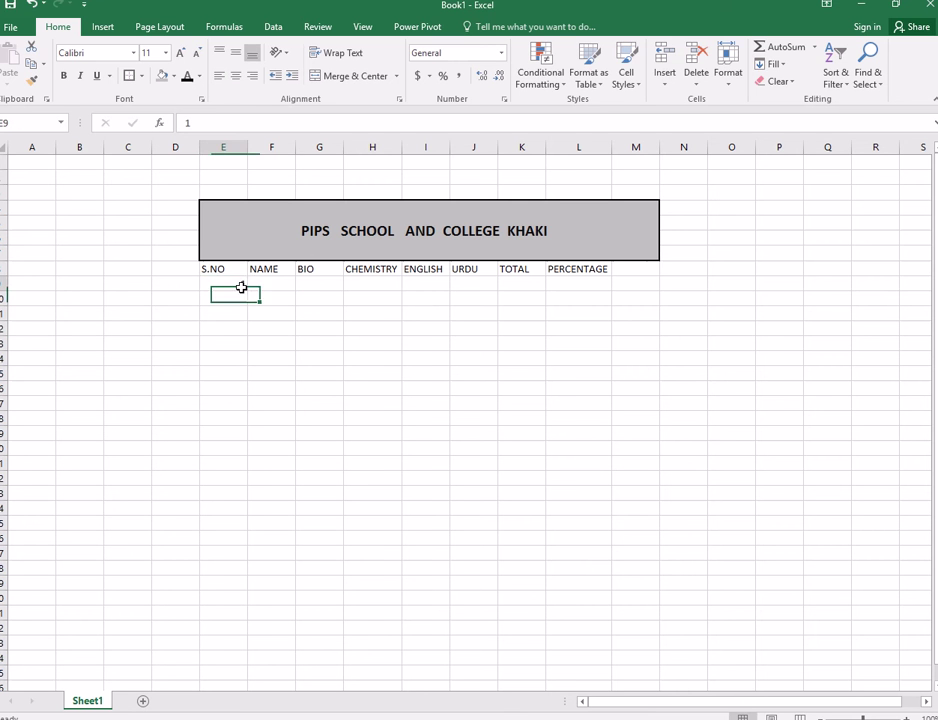
pyautogui.moveTo(248, 289); pyautogui.dragTo(245, 468)
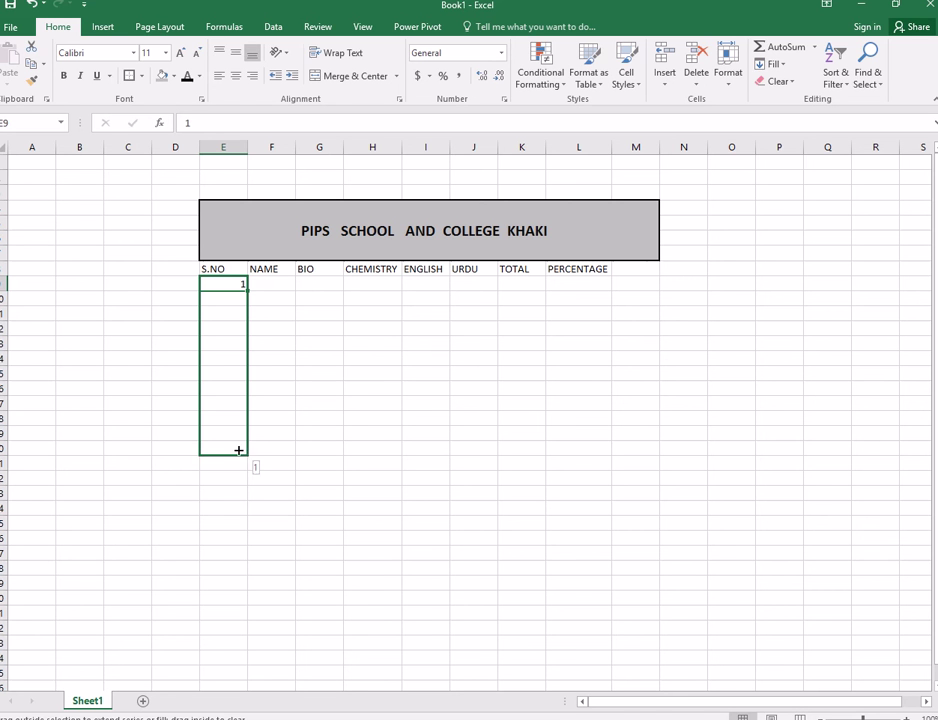
pyautogui.moveTo(245, 468); pyautogui.dragTo(249, 440)
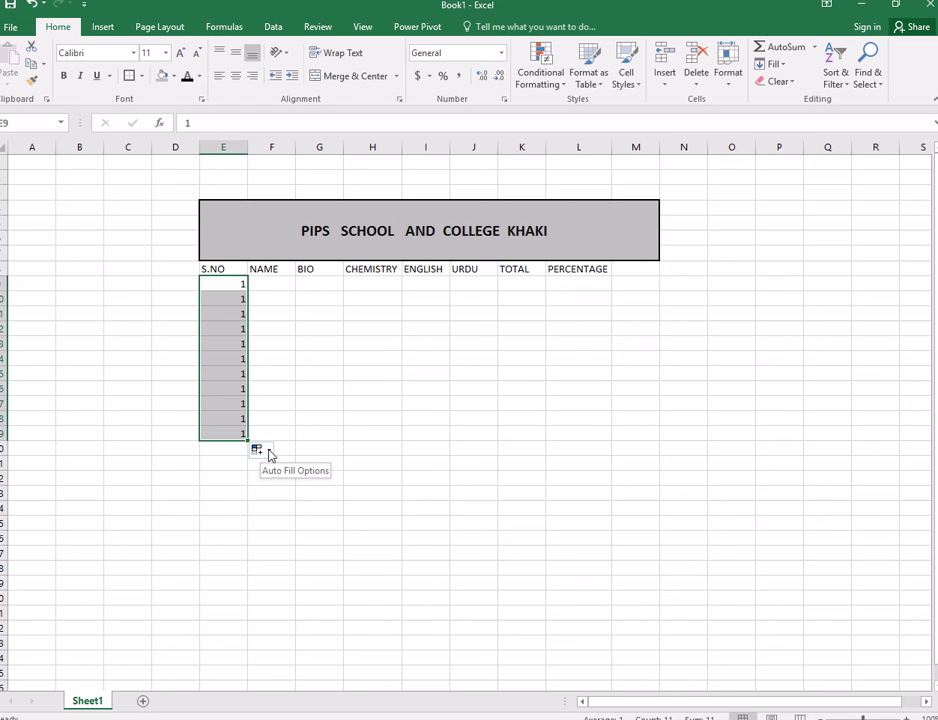
pyautogui.click(267, 453)
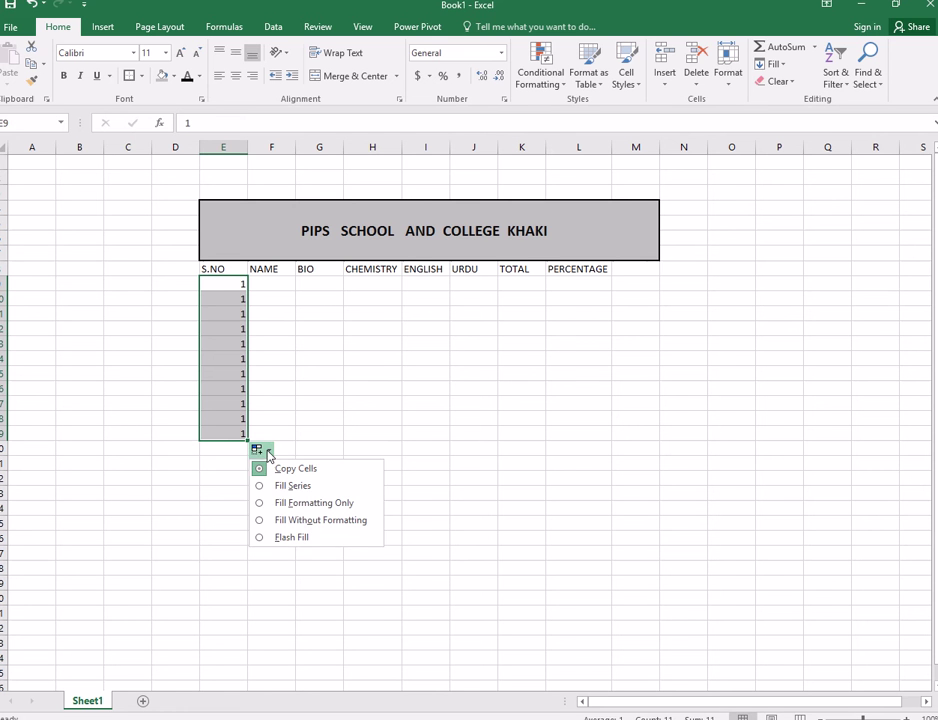
pyautogui.click(277, 487)
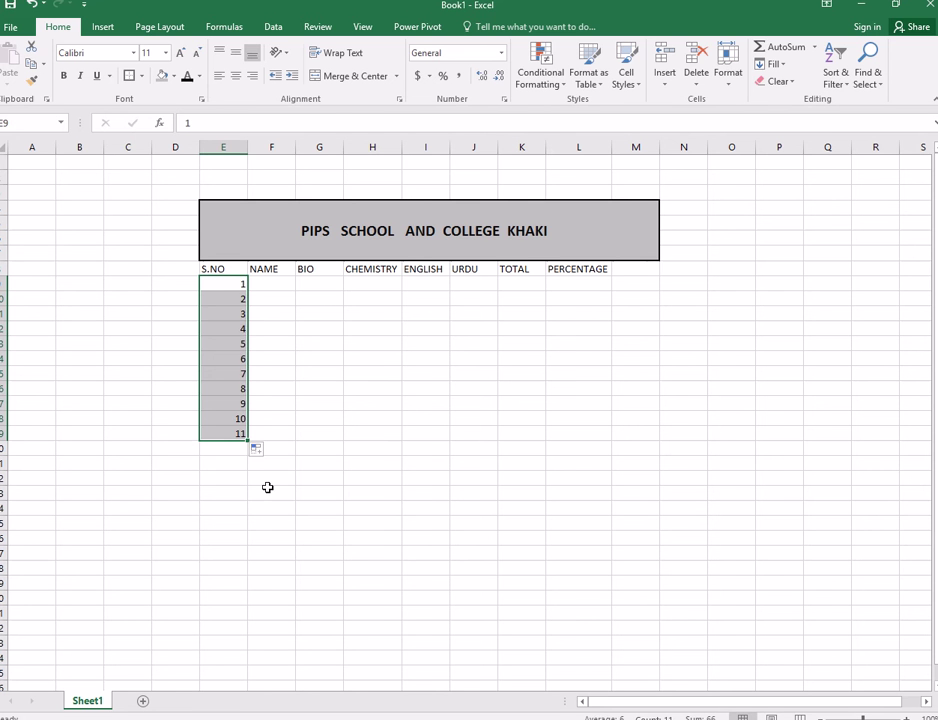
pyautogui.click(267, 487)
# Step: Type four student names into the NAME column beside serial numbers 1 to 4
pyautogui.click(288, 287)
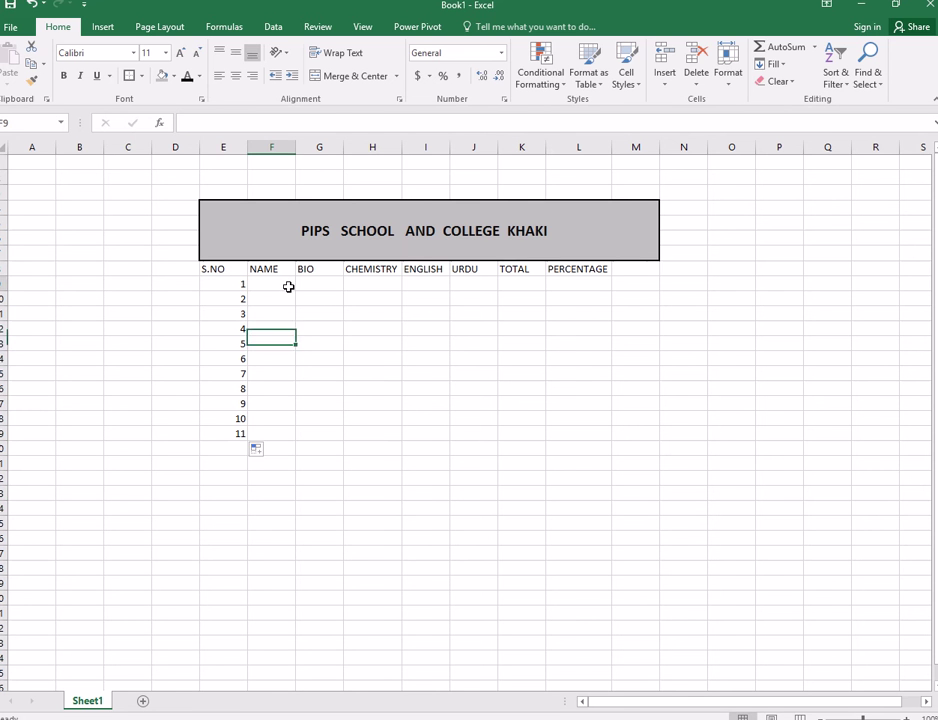
pyautogui.click(288, 287)
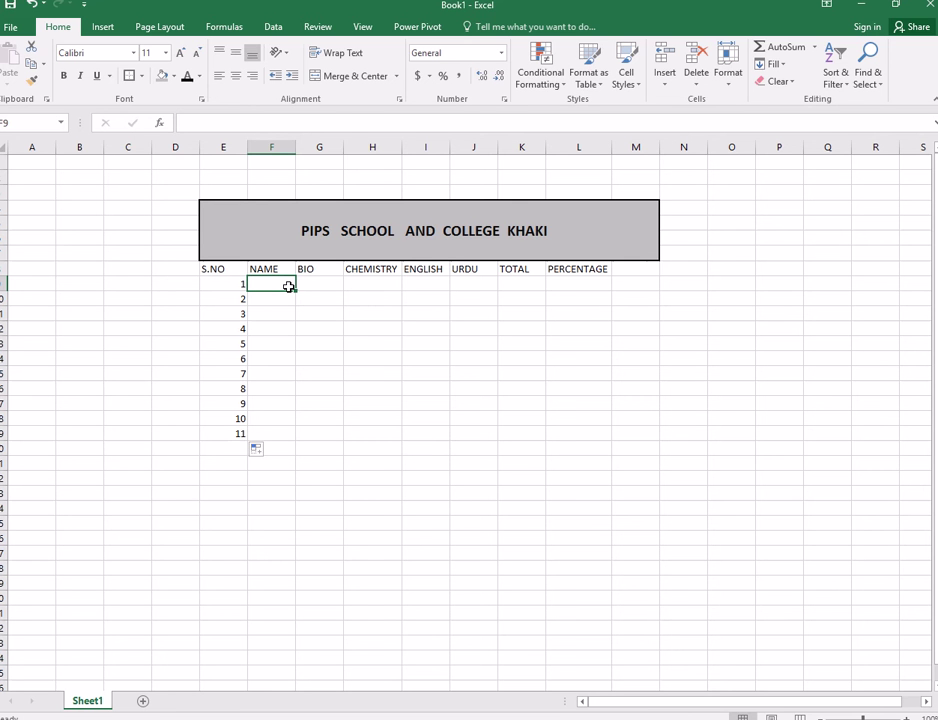
pyautogui.write('ALI')
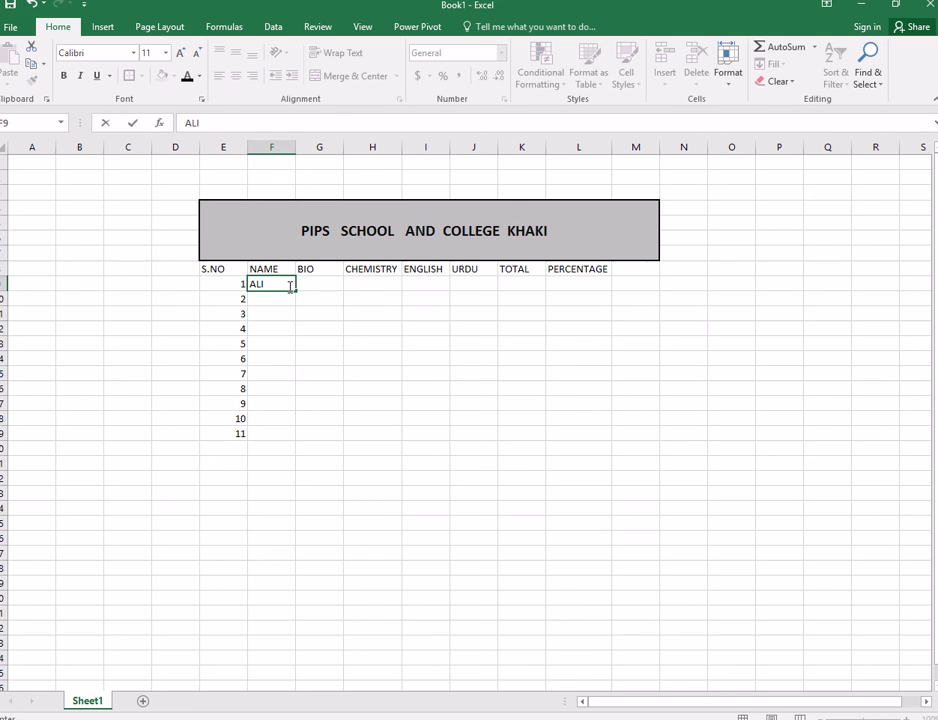
pyautogui.press('Return')
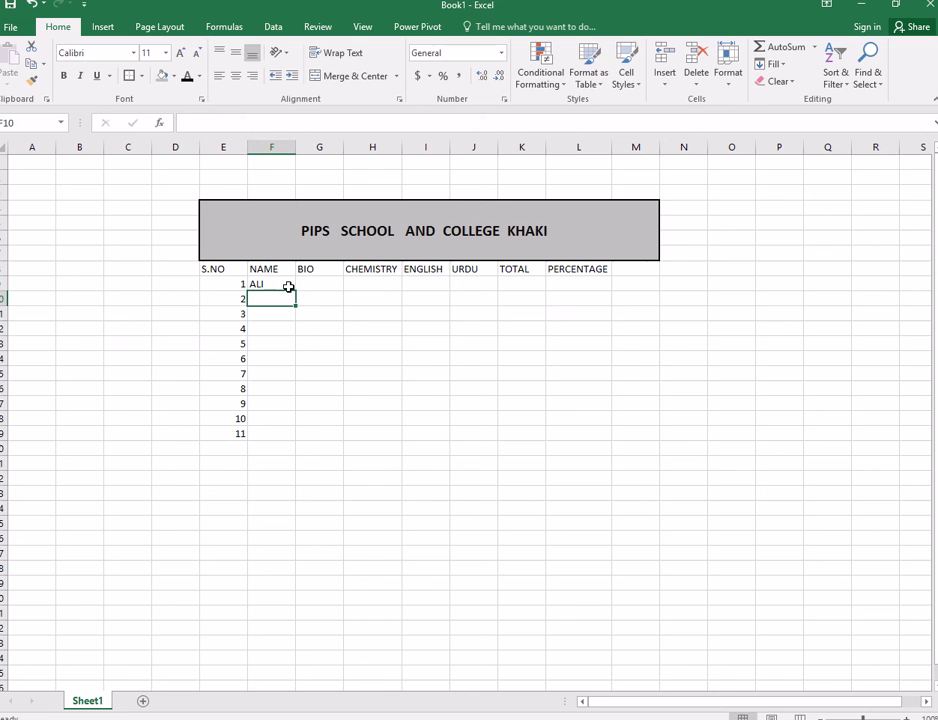
pyautogui.write('ASAD')
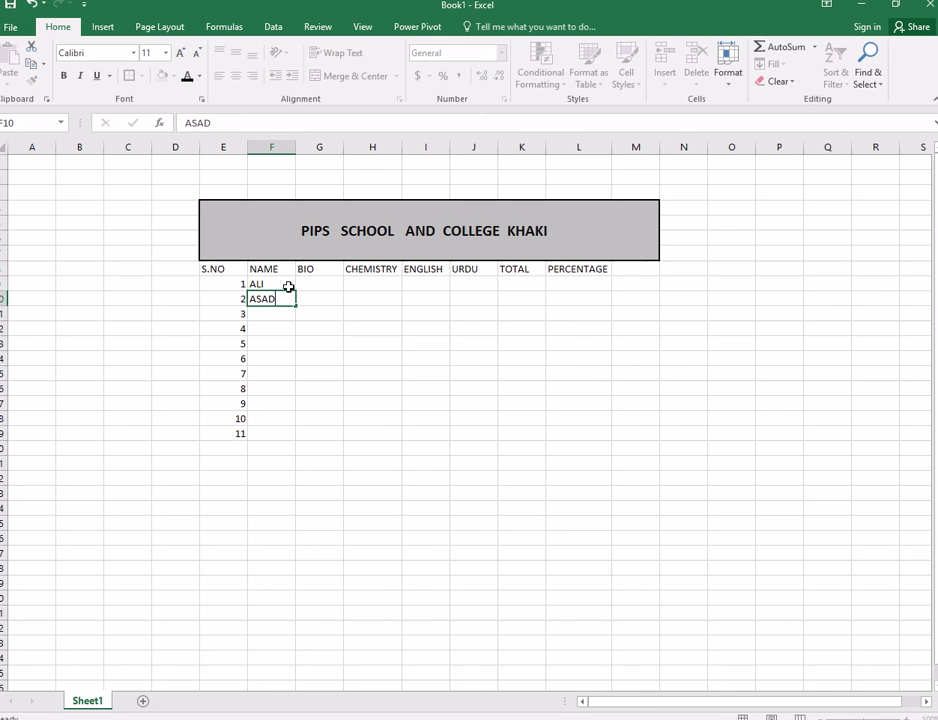
pyautogui.press('Return')
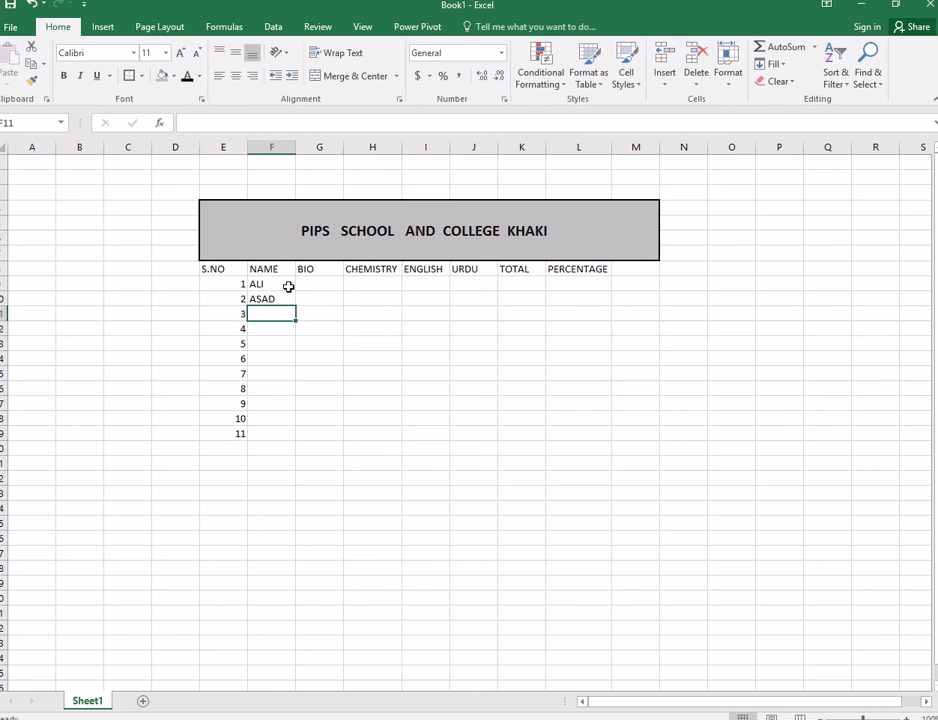
pyautogui.write('KAI')
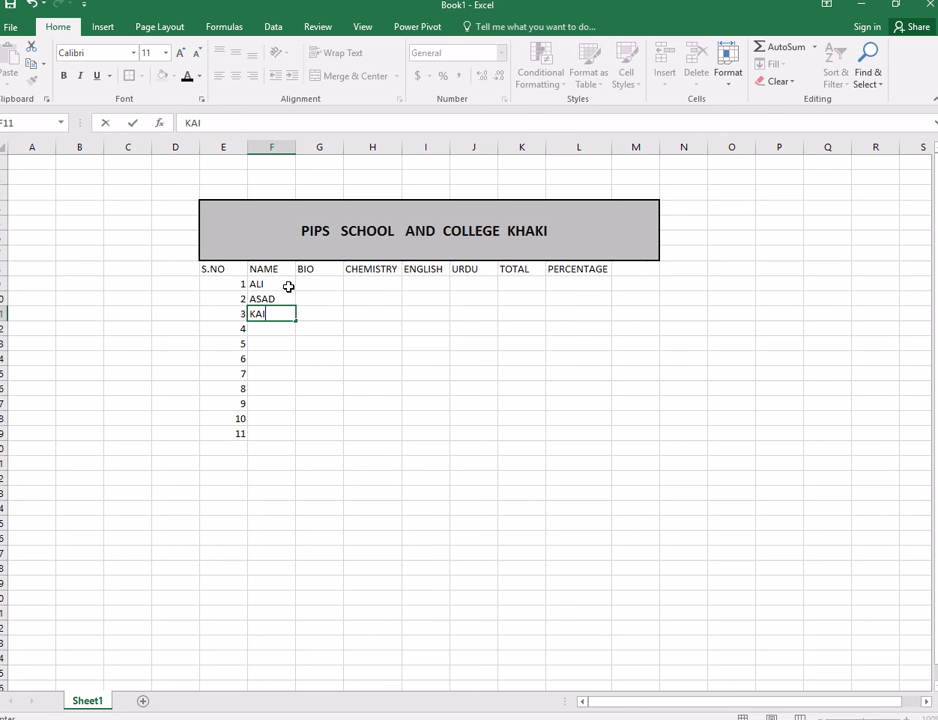
pyautogui.write('SER')
pyautogui.click(282, 333)
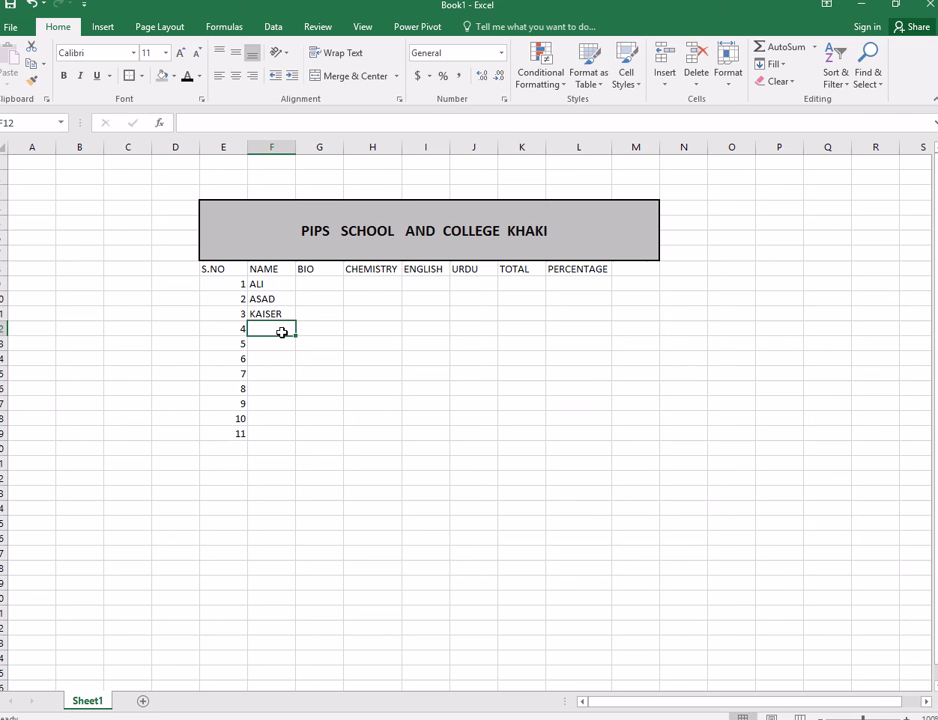
pyautogui.write('ALI')
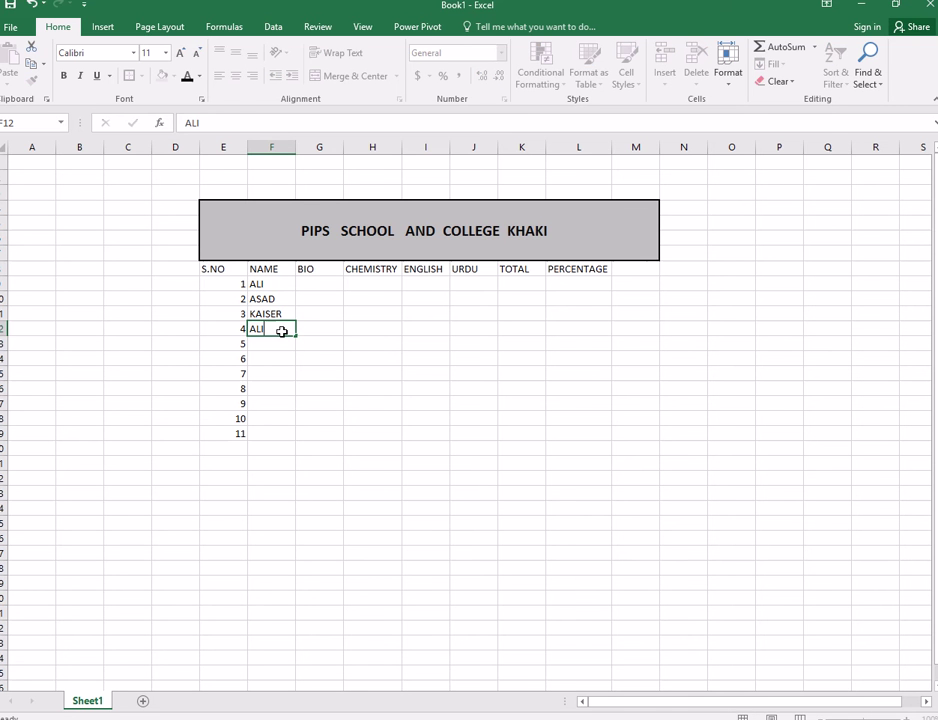
pyautogui.press('Return')
# Step: Repeat the four names down the NAME column to cover all 11 students
pyautogui.click(279, 285)
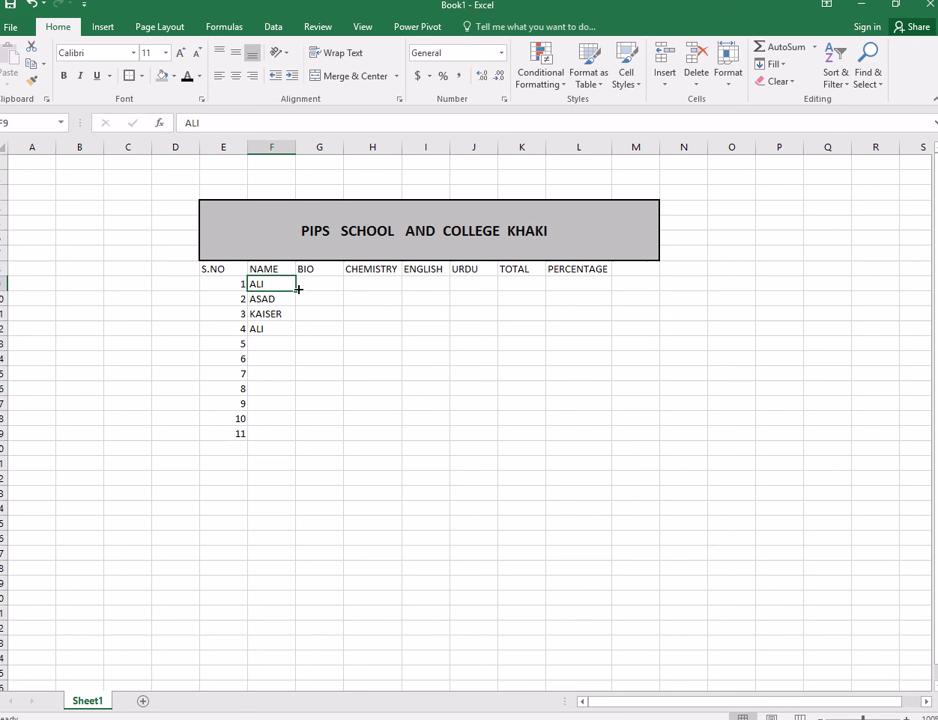
pyautogui.moveTo(295, 293)
pyautogui.mouseDown()
pyautogui.moveTo(283, 349)
pyautogui.moveTo(296, 322)
pyautogui.mouseUp()
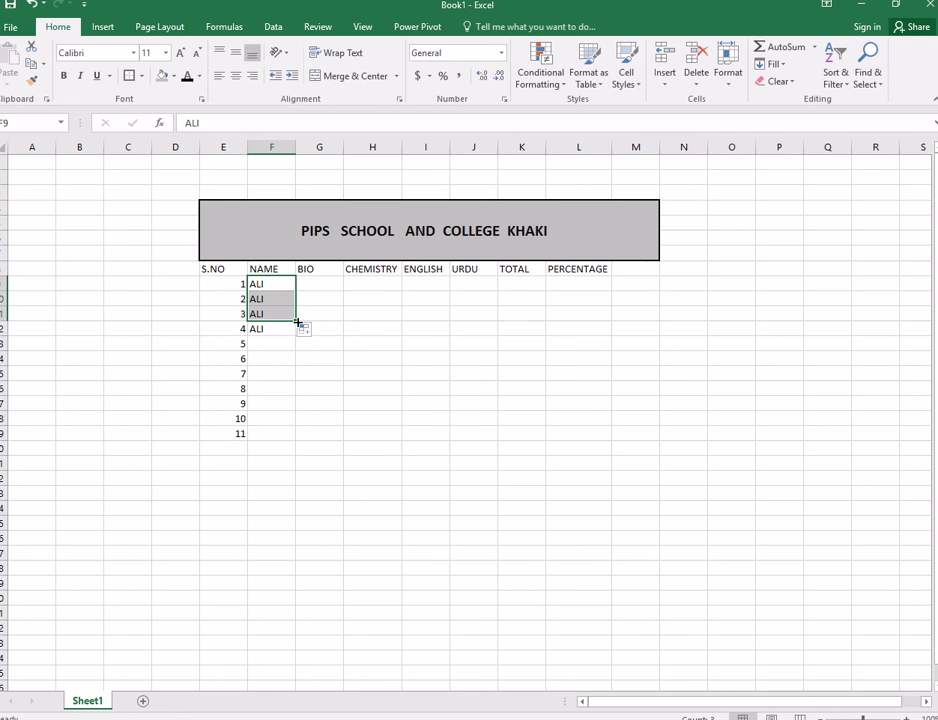
pyautogui.click(313, 333)
pyautogui.click(329, 362)
pyautogui.write('KAISER')
pyautogui.click(289, 360)
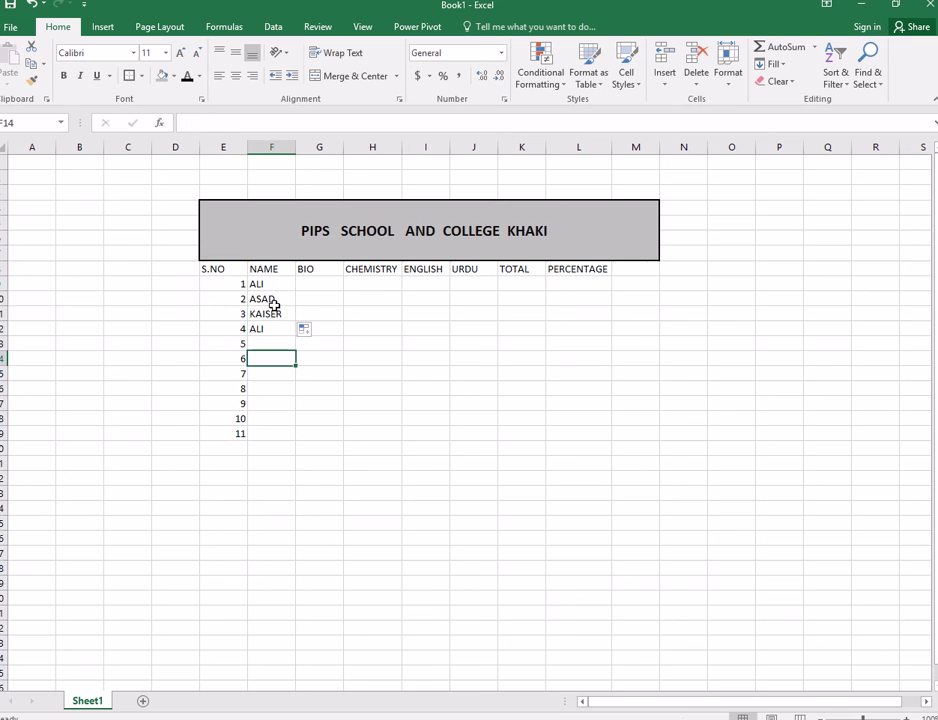
pyautogui.click(256, 284)
pyautogui.moveTo(266, 299); pyautogui.dragTo(272, 345)
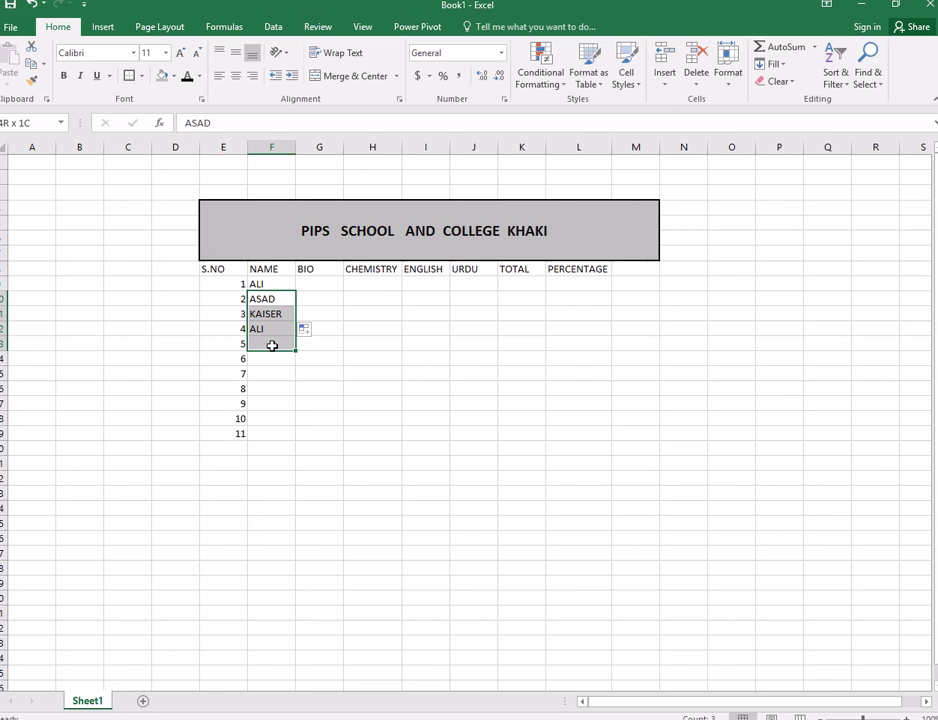
pyautogui.click(280, 375)
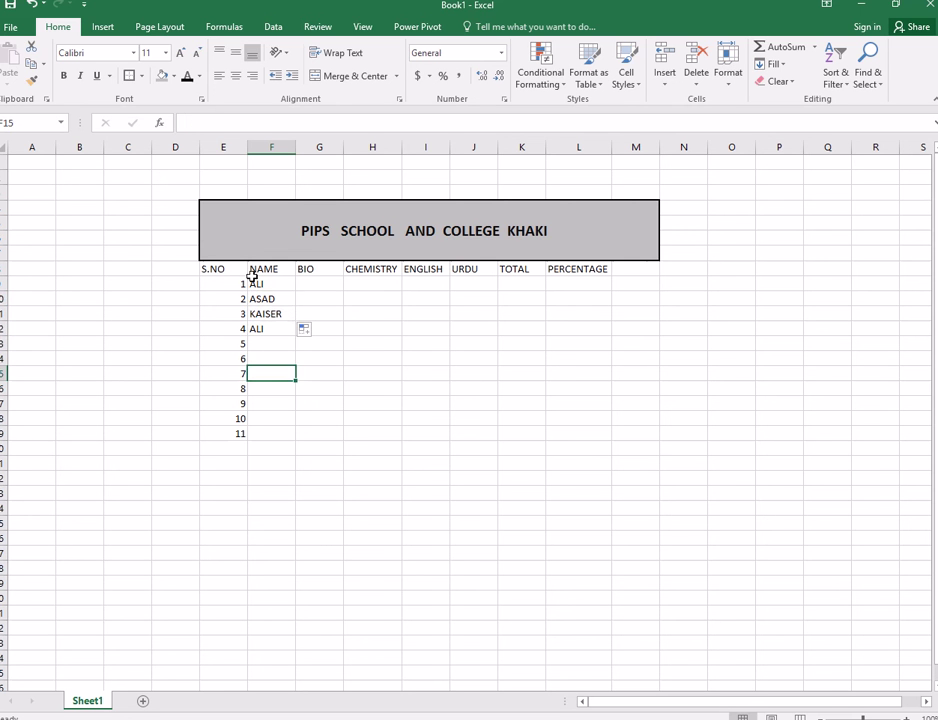
pyautogui.moveTo(252, 280); pyautogui.dragTo(293, 440)
pyautogui.click(375, 460)
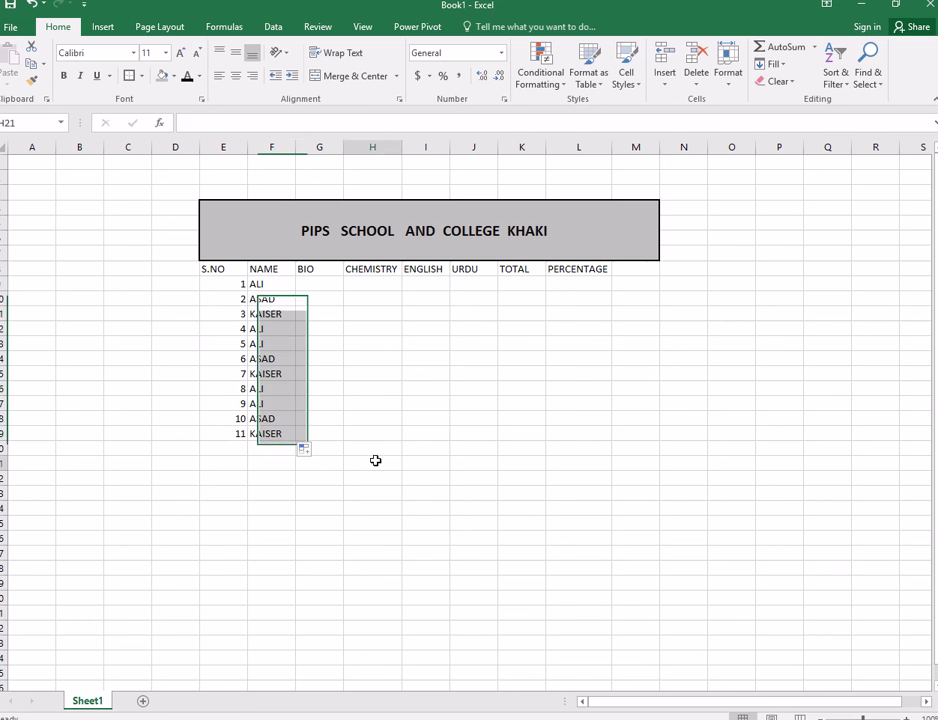
pyautogui.click(309, 285)
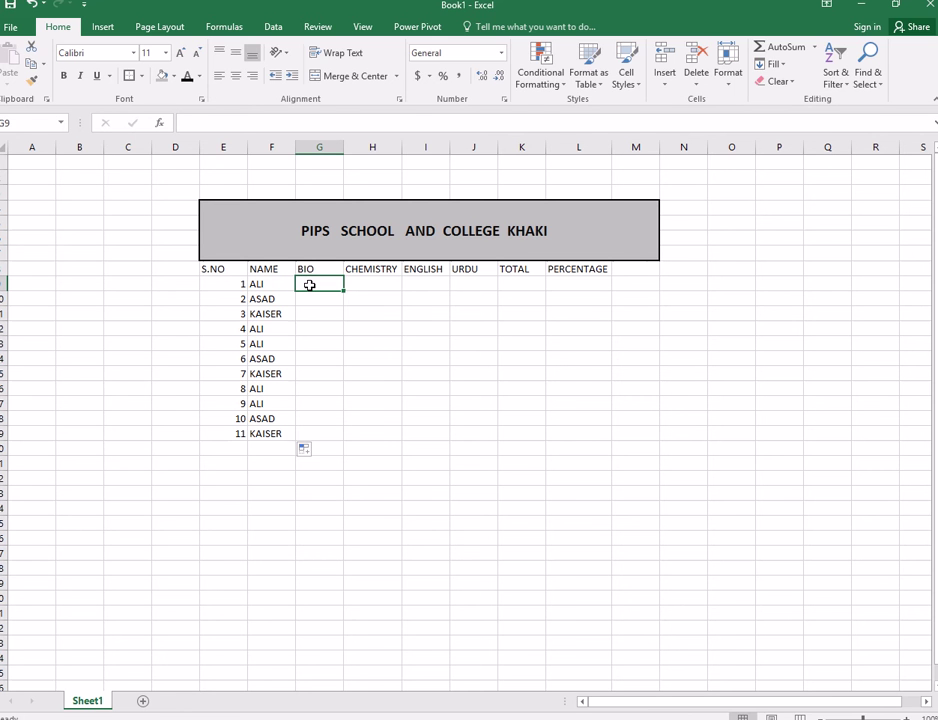
# Step: Enter the BIO marks 6, 78, 7, 77, 66, 66, 57, 8, 87, 6, 88
pyautogui.write('67')
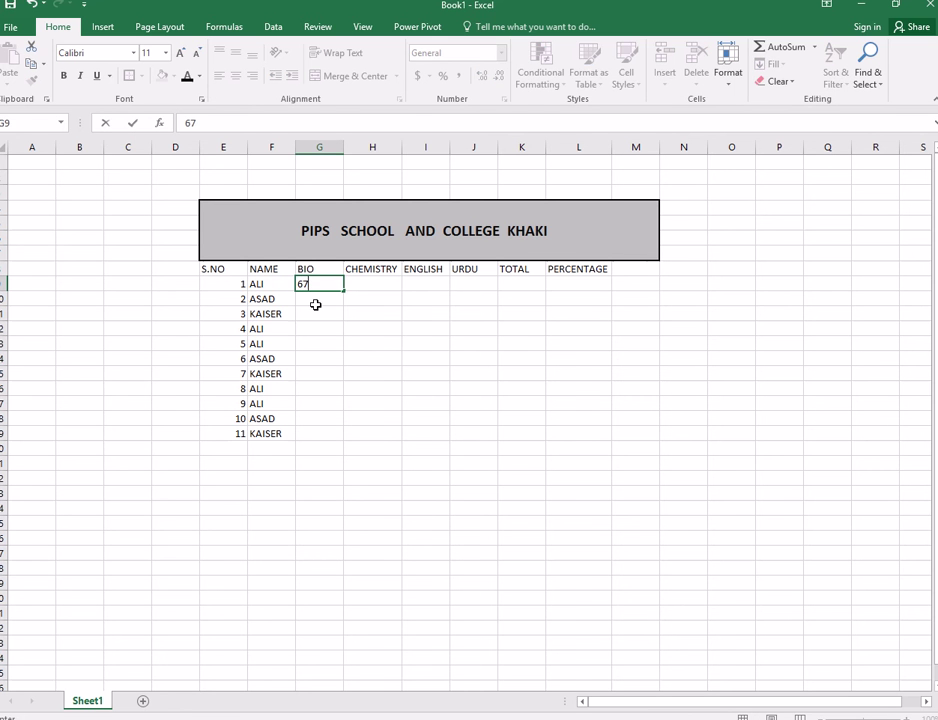
pyautogui.press('Return')
pyautogui.write('78')
pyautogui.press('Return')
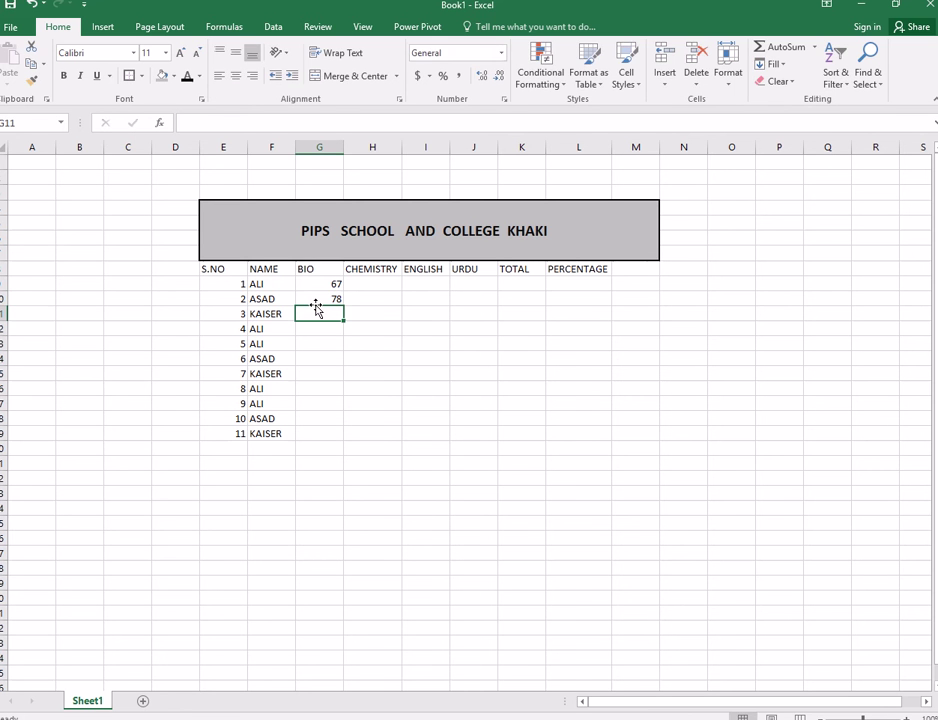
pyautogui.write('7')
pyautogui.press('Return')
pyautogui.write('7')
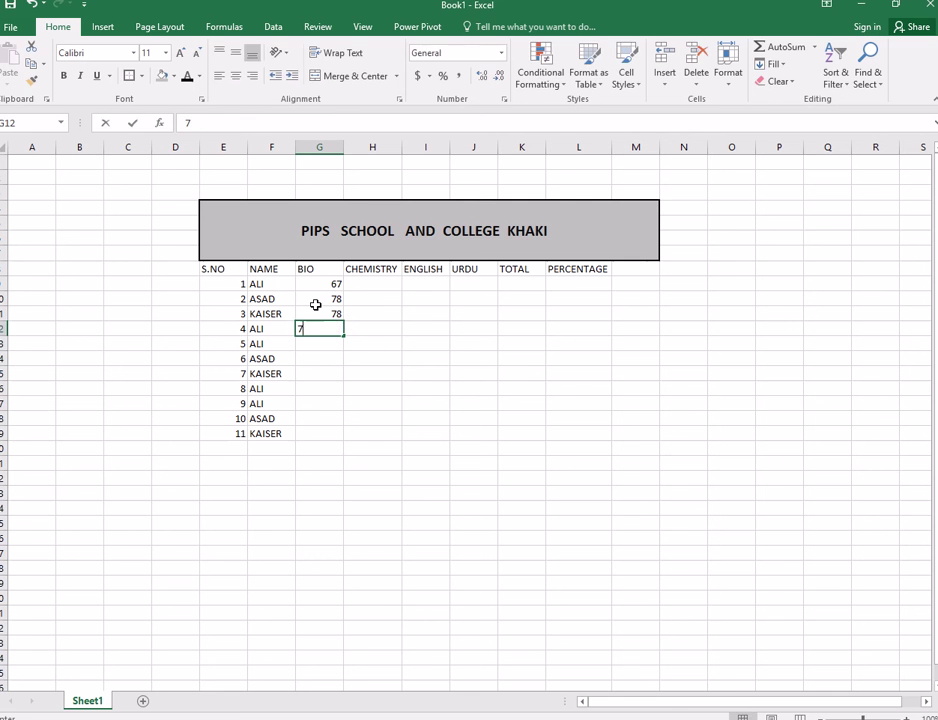
pyautogui.write('7')
pyautogui.press('Return')
pyautogui.write('66')
pyautogui.press('Return')
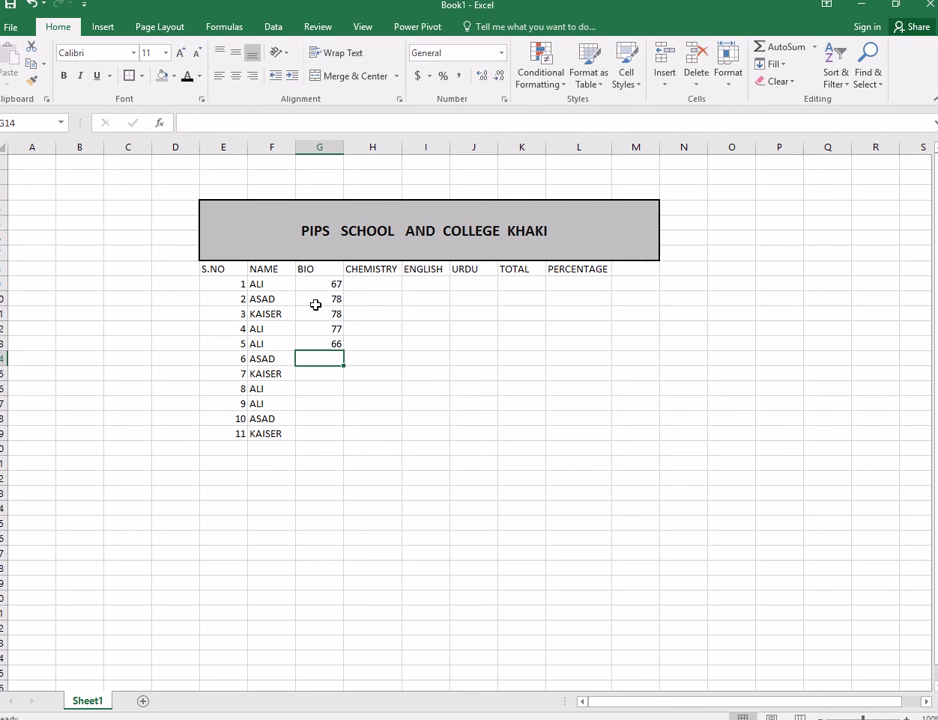
pyautogui.write('66')
pyautogui.press('Return')
pyautogui.write('5')
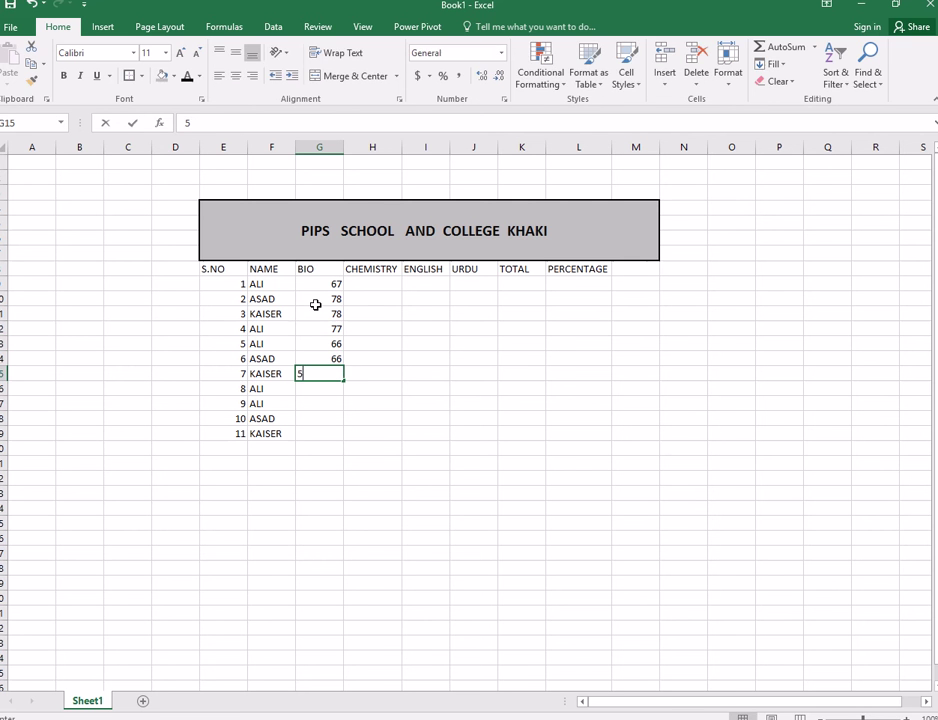
pyautogui.write('7')
pyautogui.press('Return')
pyautogui.write('89')
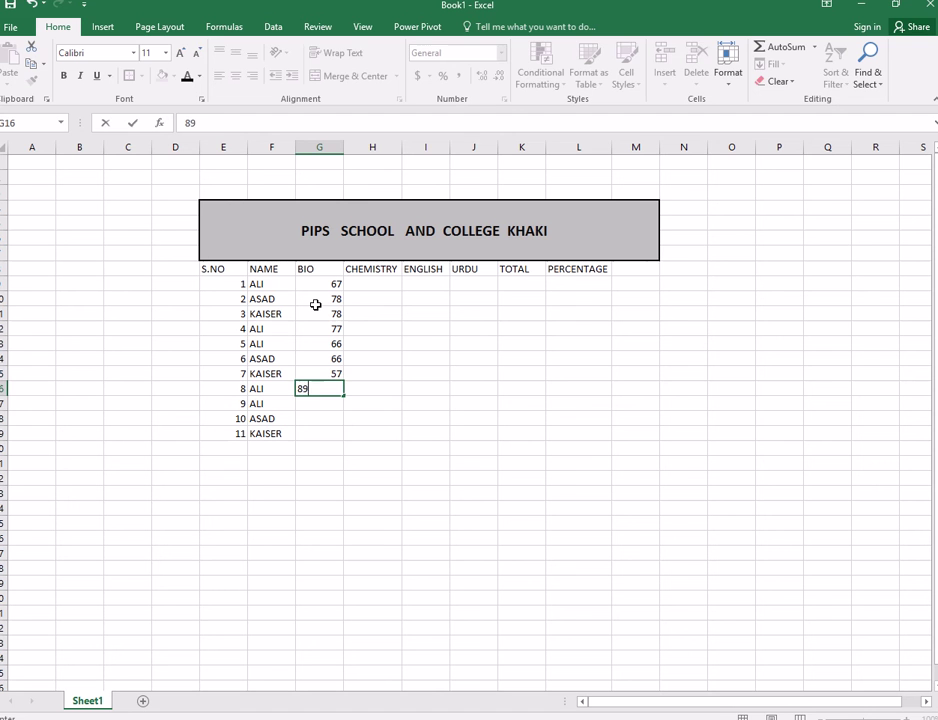
pyautogui.press('Return')
pyautogui.write('87')
pyautogui.press('Return')
pyautogui.write('68')
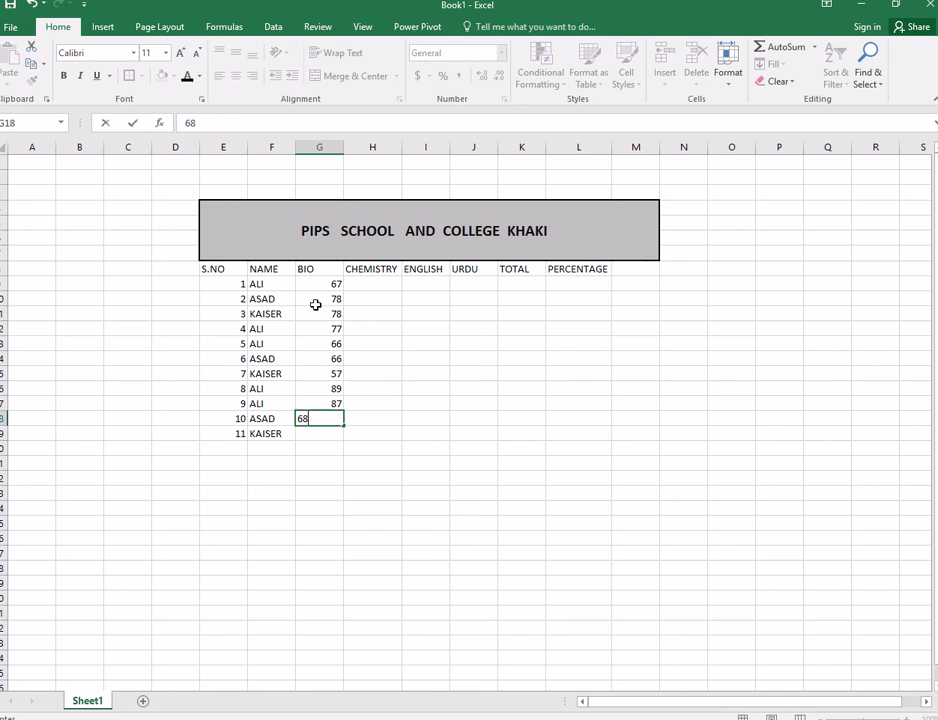
pyautogui.press('Return')
pyautogui.write('88')
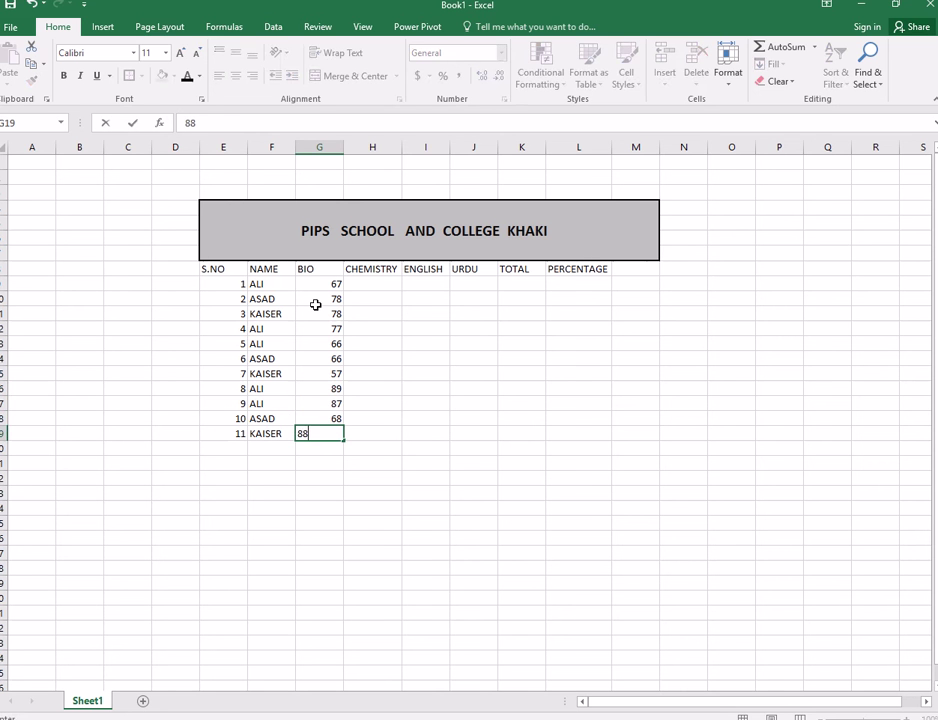
pyautogui.press('Up')
pyautogui.press('Up')
pyautogui.press('Up')
pyautogui.press('Up')
pyautogui.press('Up')
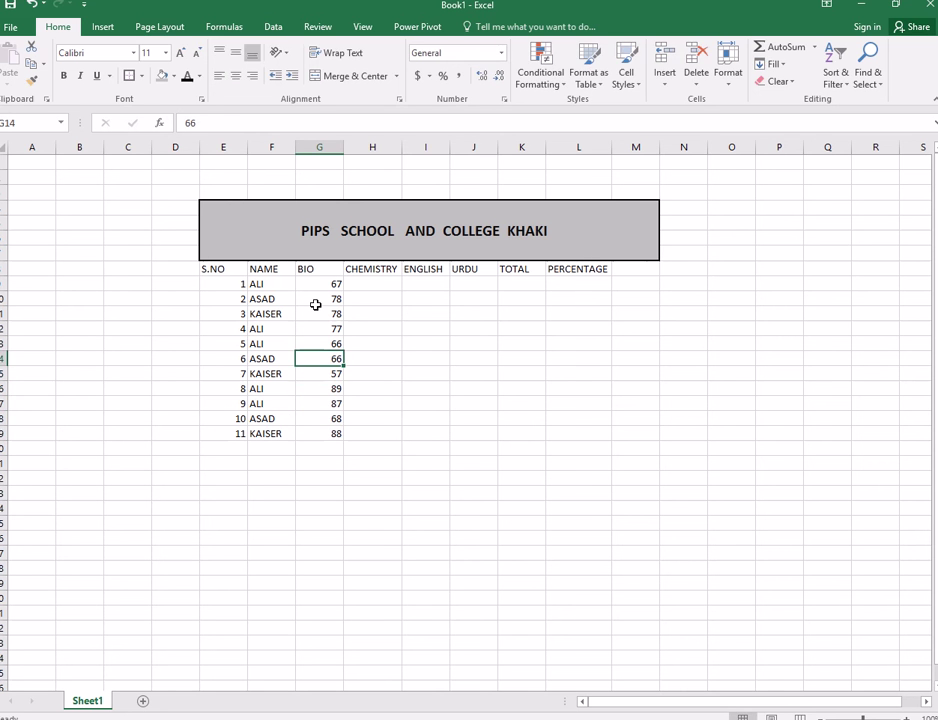
pyautogui.press('Up')
pyautogui.press('Up')
pyautogui.press('Up')
pyautogui.press('Up')
pyautogui.press('Up')
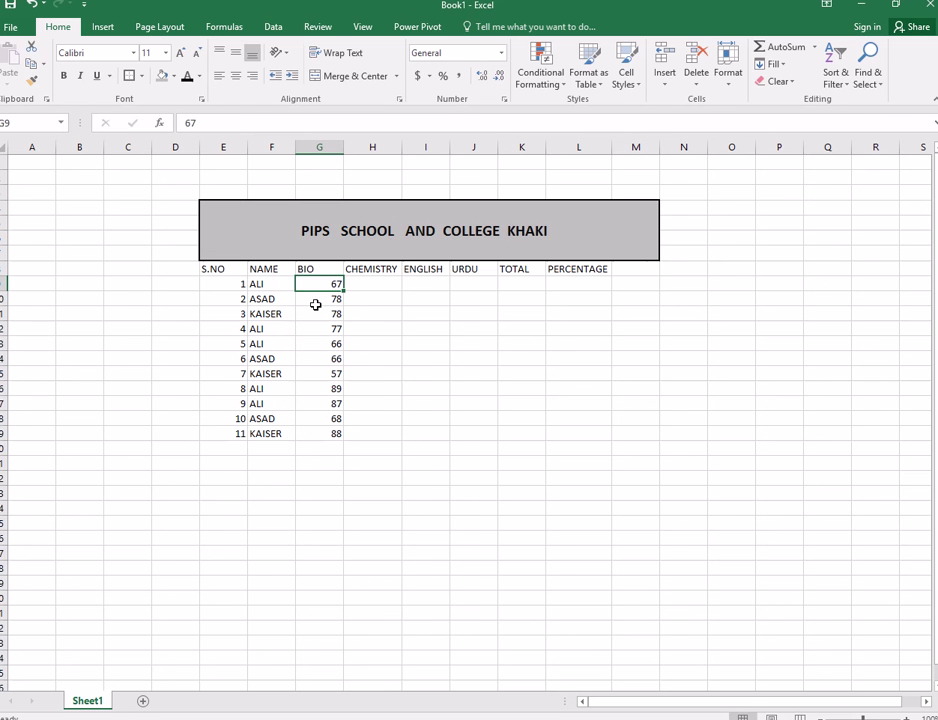
pyautogui.press('Right')
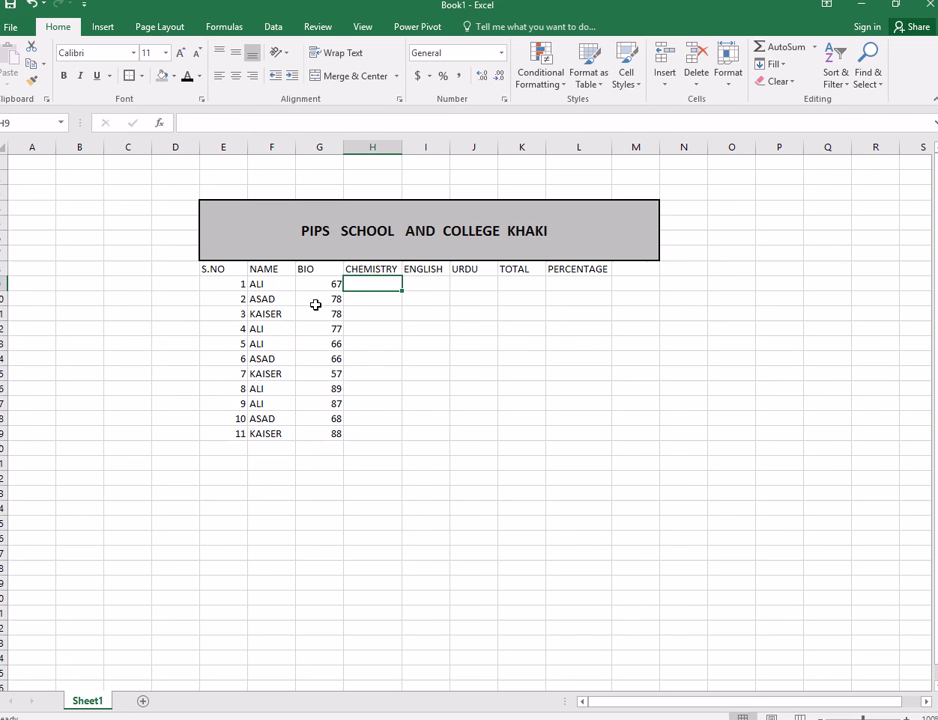
# Step: Enter CHEMISTRY marks 99, 88, 88, 77, 66, 55, 55, 44, 88, 88, 76 in column H
pyautogui.write('99')
pyautogui.press('Return')
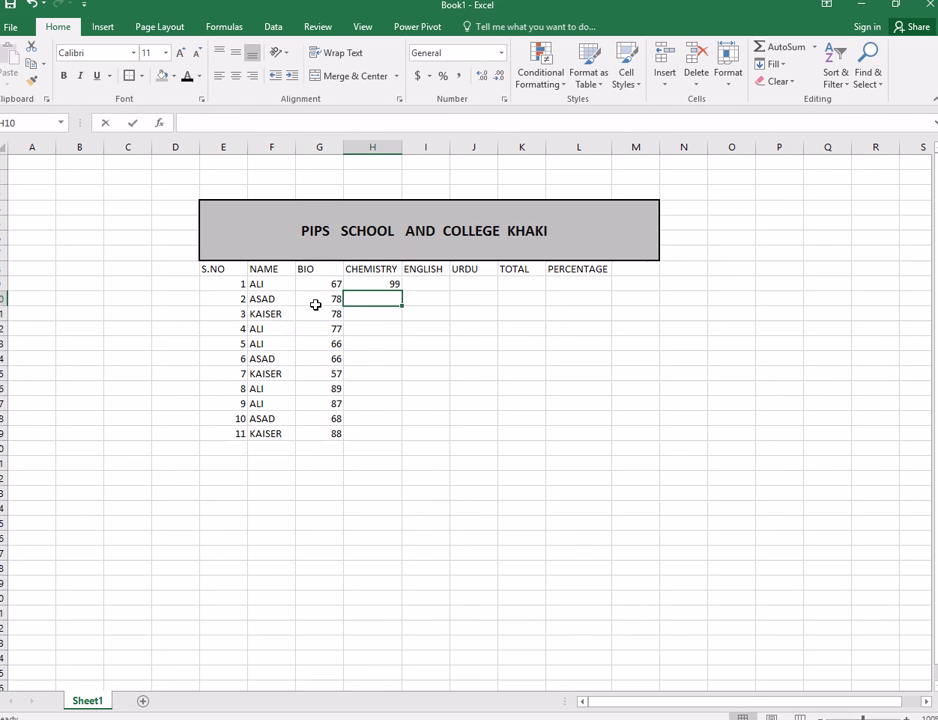
pyautogui.write('88')
pyautogui.press('Return')
pyautogui.write('88')
pyautogui.press('Return')
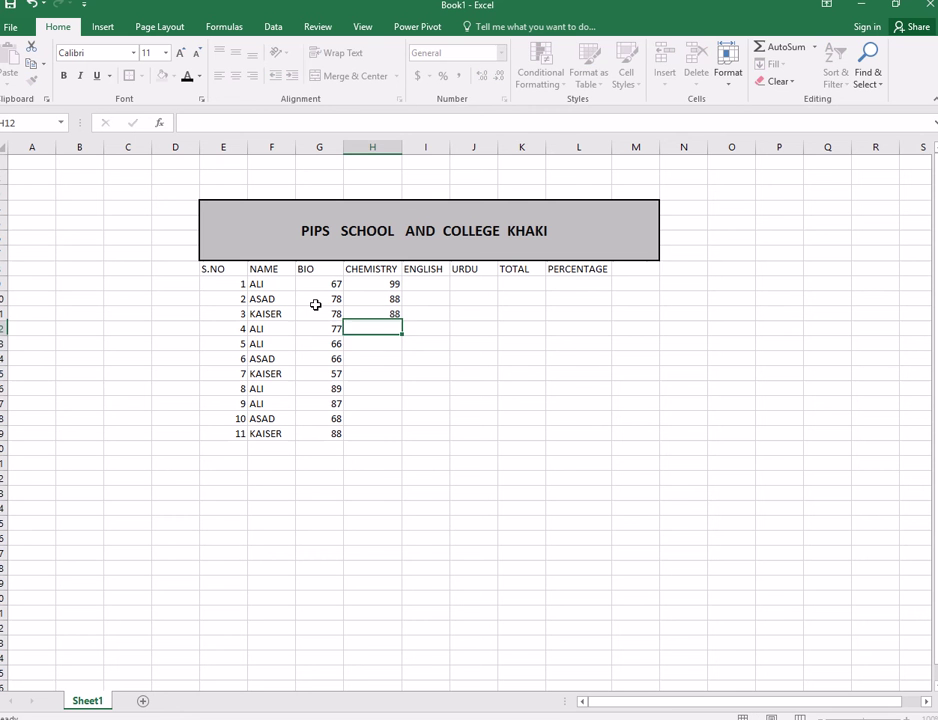
pyautogui.write('77')
pyautogui.press('Return')
pyautogui.write('66')
pyautogui.press('Return')
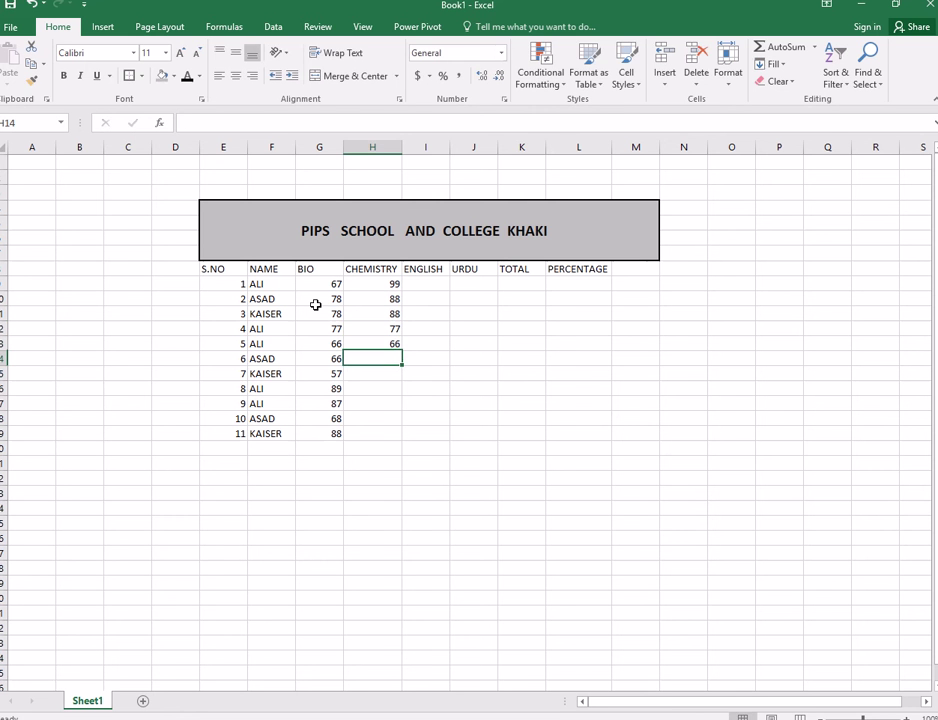
pyautogui.write('55')
pyautogui.press('Return')
pyautogui.write('5')
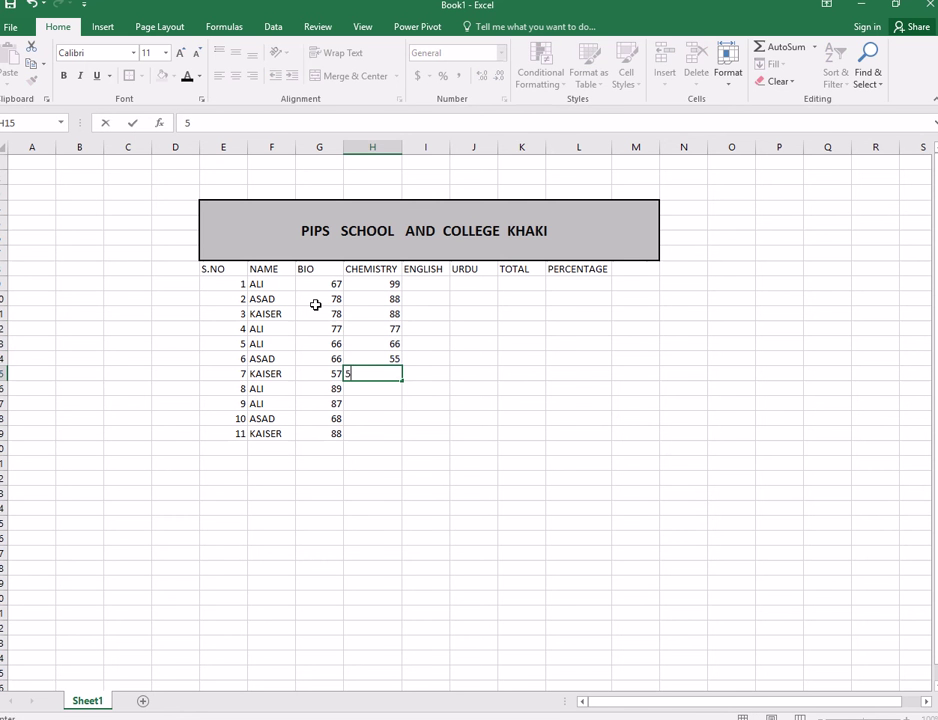
pyautogui.write('5')
pyautogui.press('Return')
pyautogui.write('44')
pyautogui.press('Return')
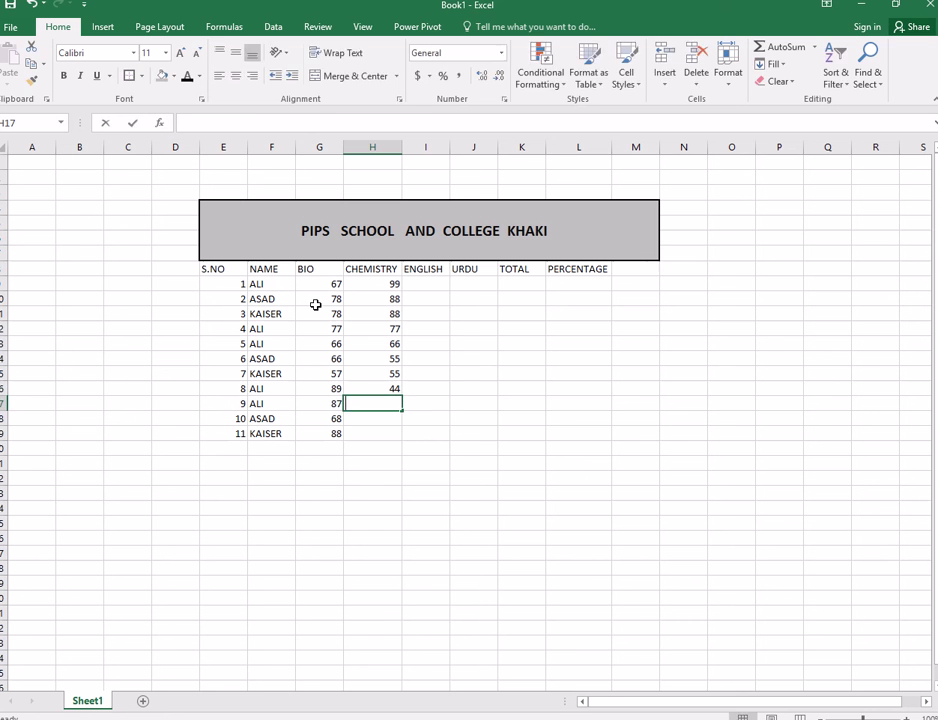
pyautogui.write('88')
pyautogui.press('Return')
pyautogui.write('00')
pyautogui.press('Return')
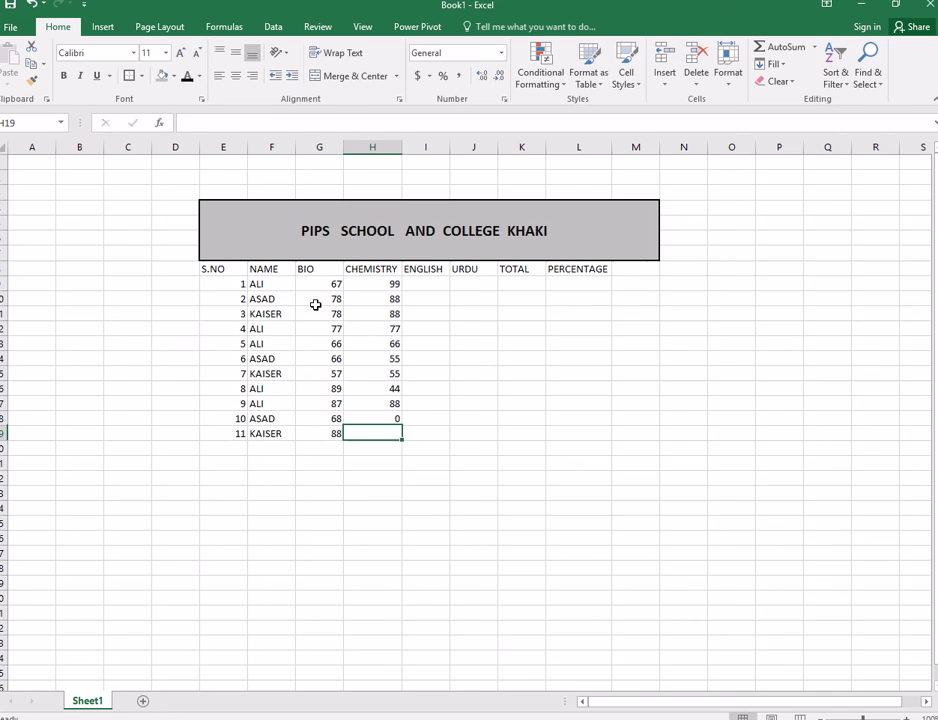
pyautogui.press('Up')
pyautogui.press('BackSpace')
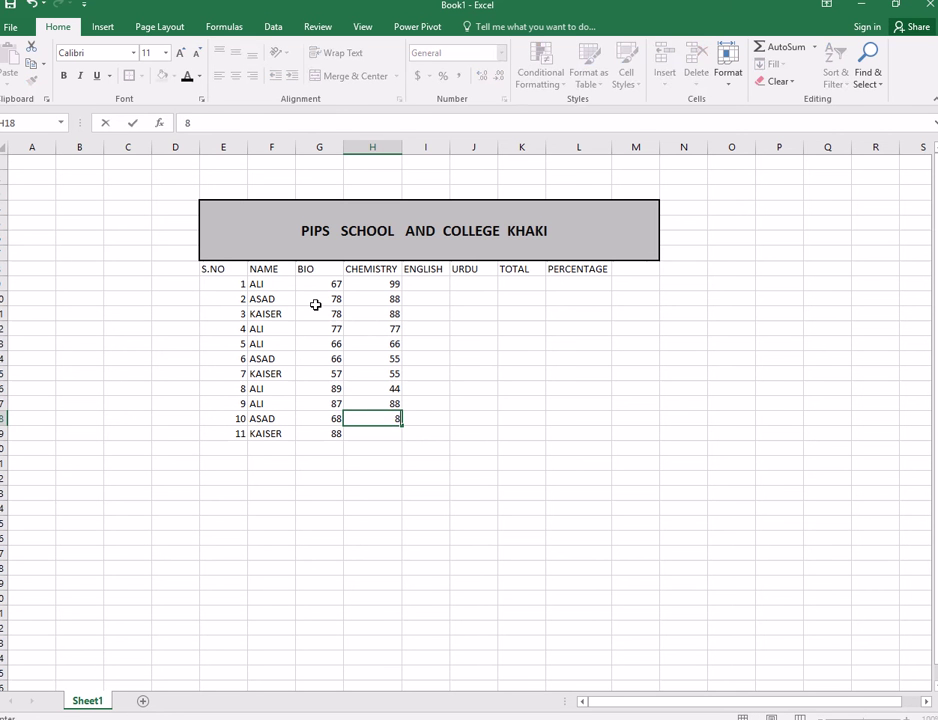
pyautogui.write('8')
pyautogui.press('Return')
pyautogui.write('766')
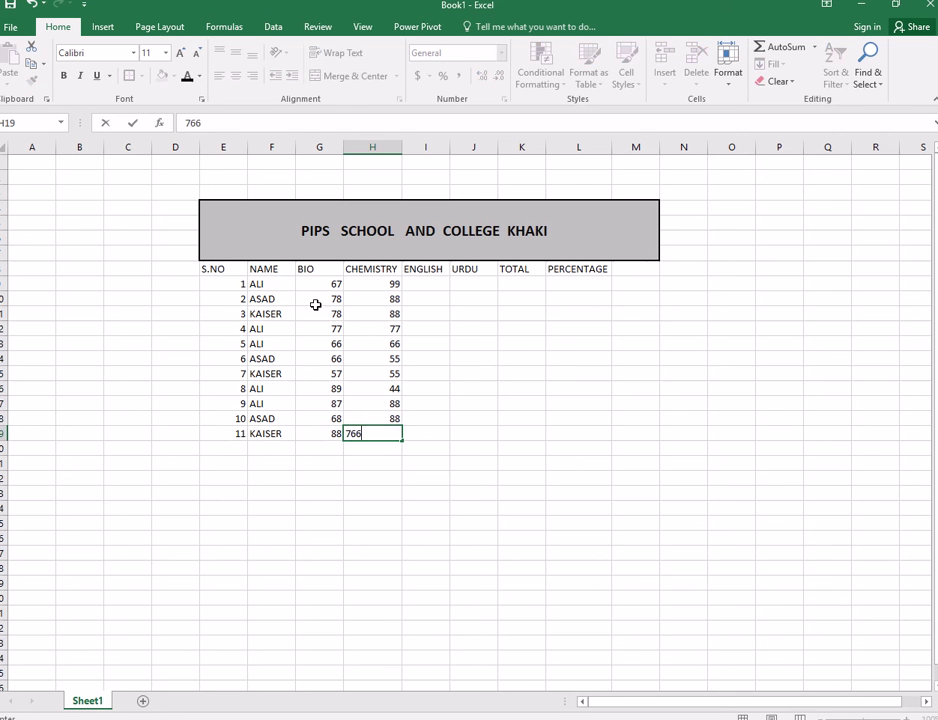
pyautogui.press('BackSpace')
pyautogui.press('Up')
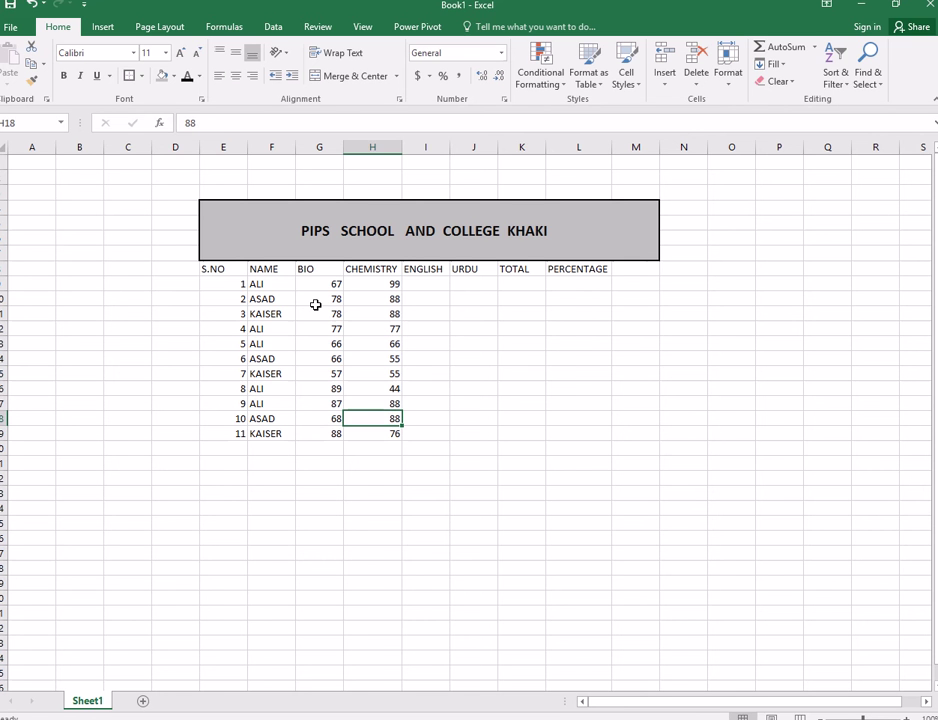
# Step: Copy the BIO and CHEMISTRY marks (G9:H19) across into the ENGLISH and URDU columns
pyautogui.moveTo(316, 284)
pyautogui.mouseDown()
pyautogui.moveTo(413, 436)
pyautogui.moveTo(395, 437)
pyautogui.moveTo(584, 434)
pyautogui.mouseUp()
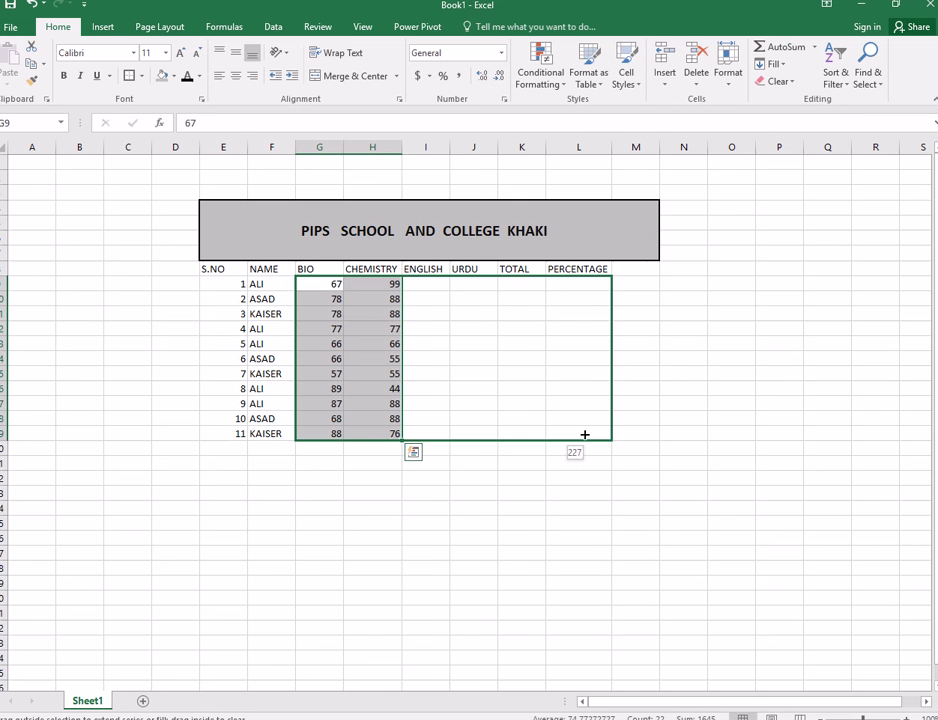
pyautogui.moveTo(584, 434); pyautogui.dragTo(495, 440)
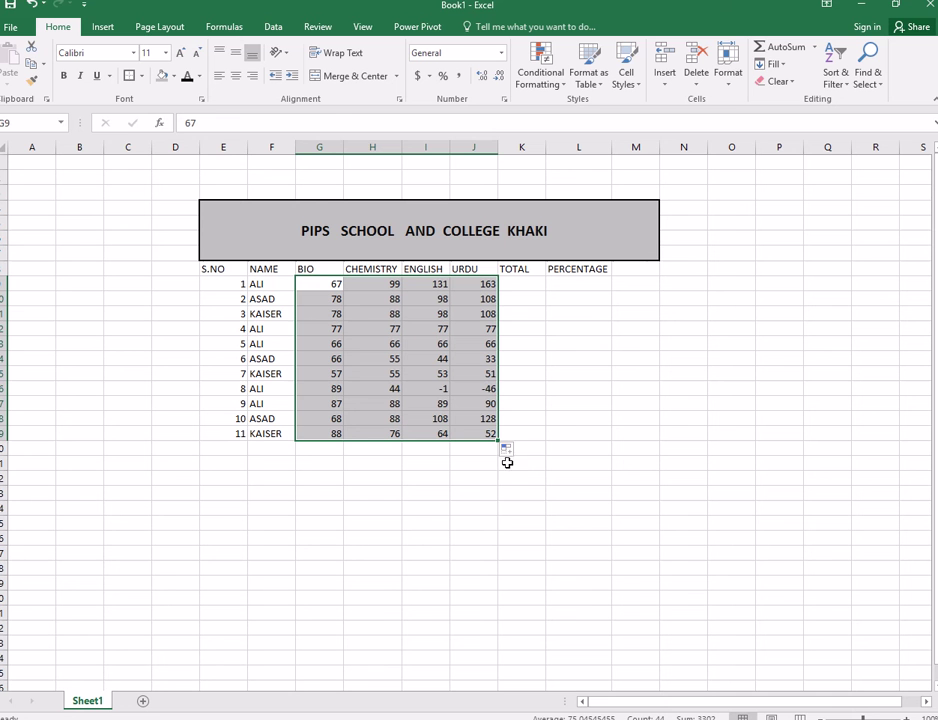
pyautogui.click(518, 452)
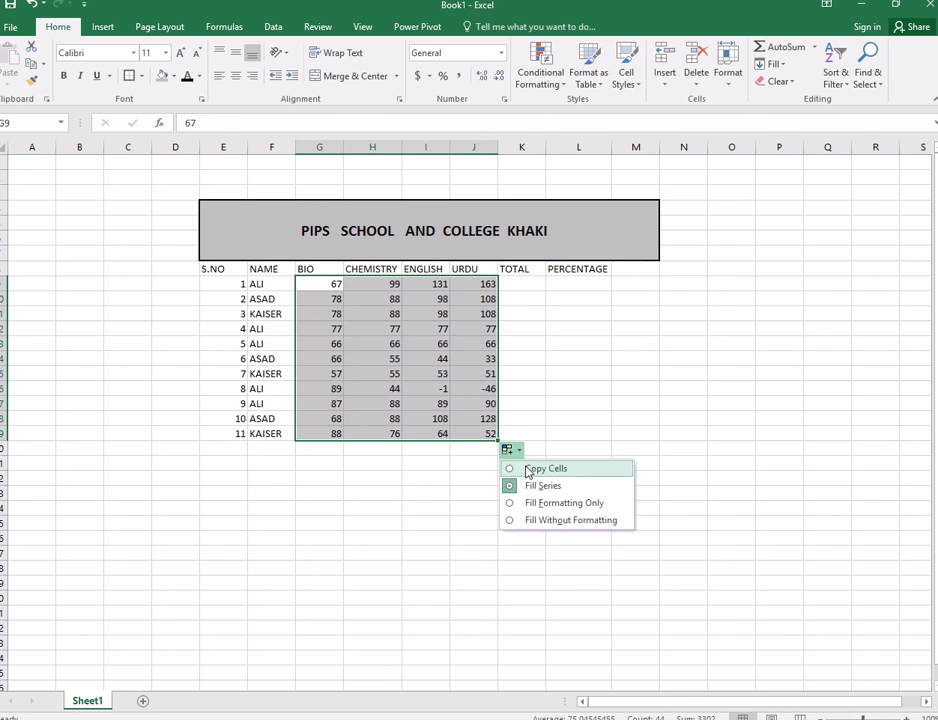
pyautogui.click(528, 469)
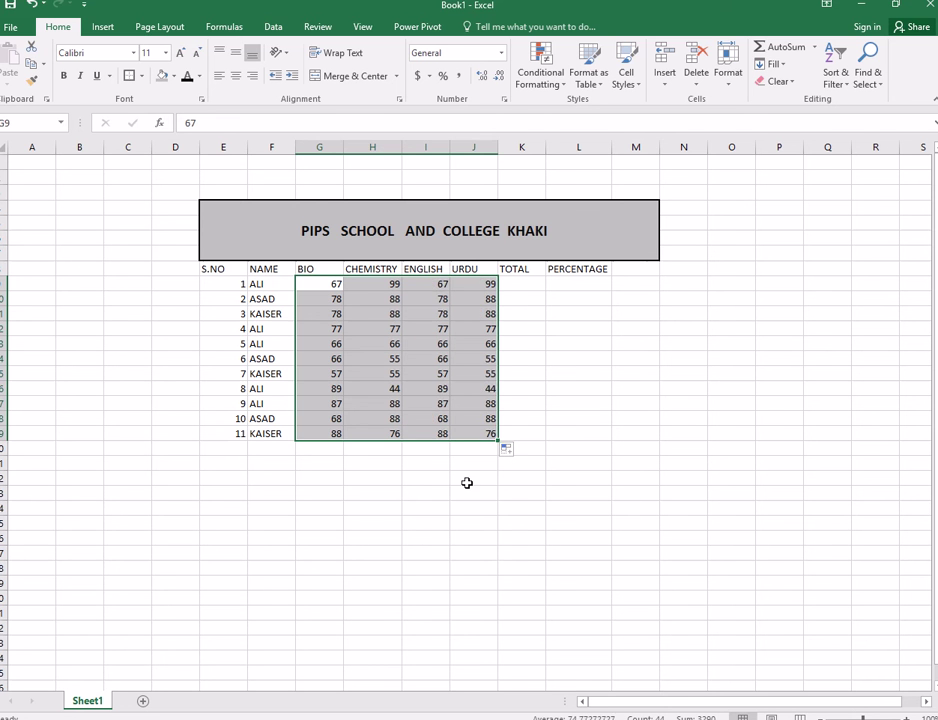
pyautogui.click(428, 523)
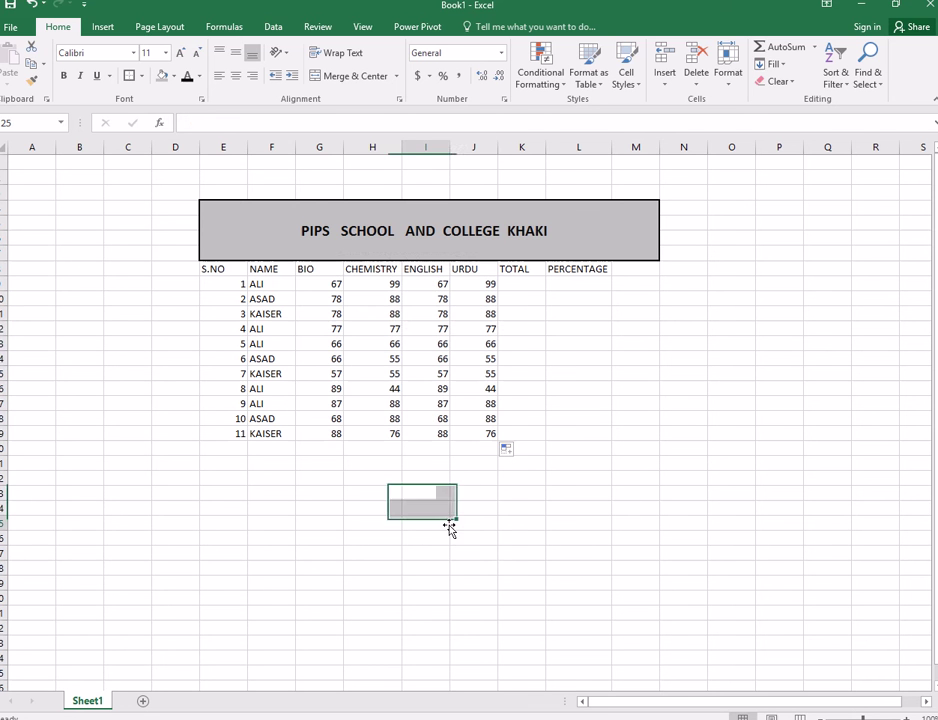
# Step: Start a SUM formula in the first student's TOTAL cell, then discard the mistaken range
pyautogui.click(508, 538)
pyautogui.click(529, 289)
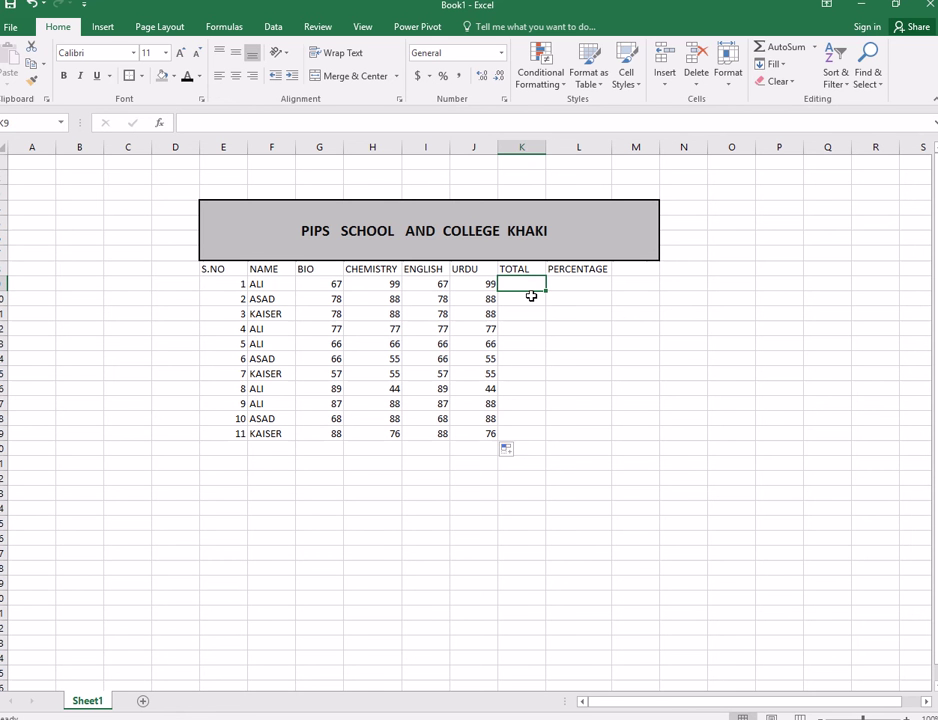
pyautogui.write('=')
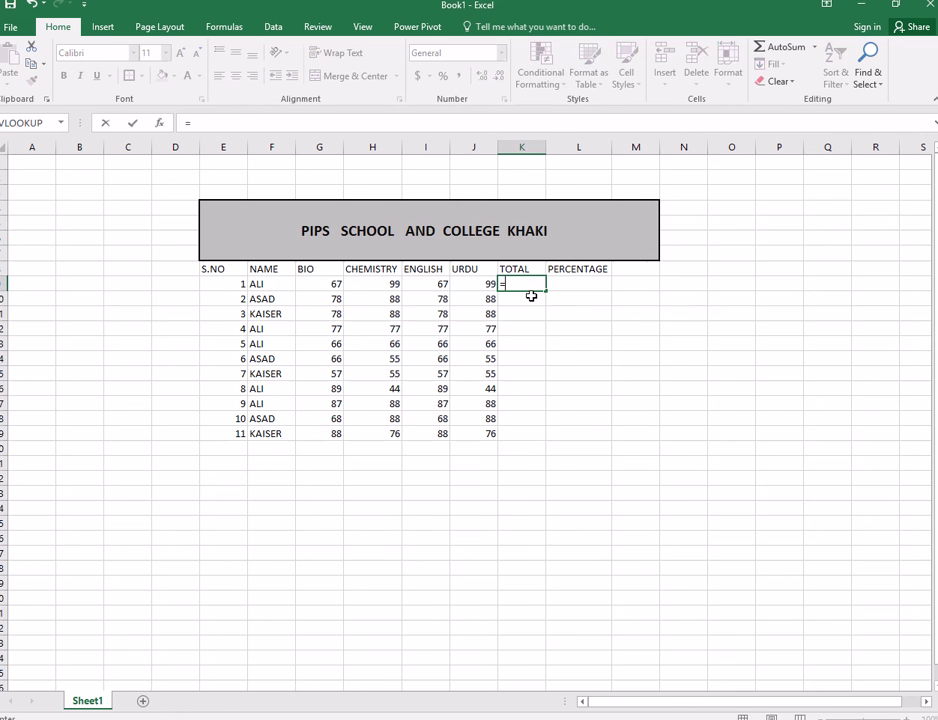
pyautogui.write('S')
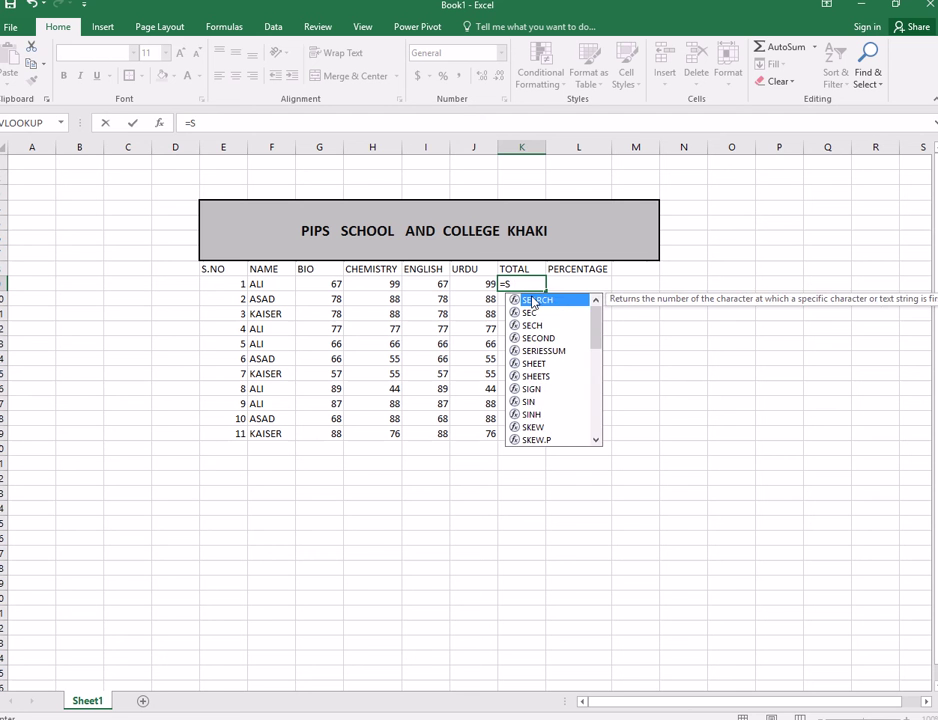
pyautogui.write('UM')
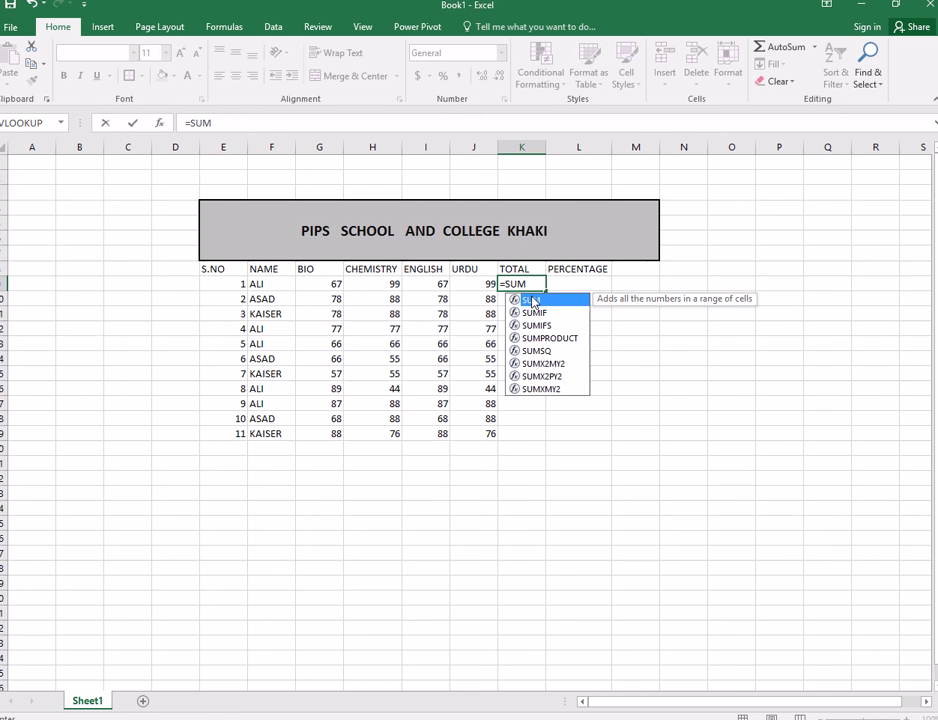
pyautogui.doubleClick(533, 300)
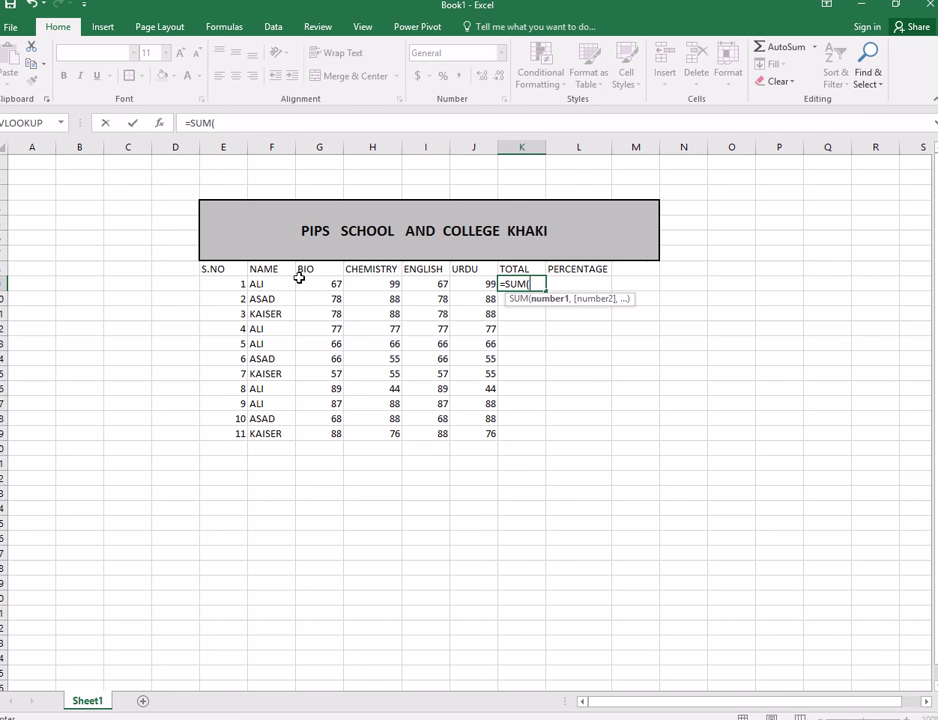
pyautogui.moveTo(299, 281); pyautogui.dragTo(426, 291)
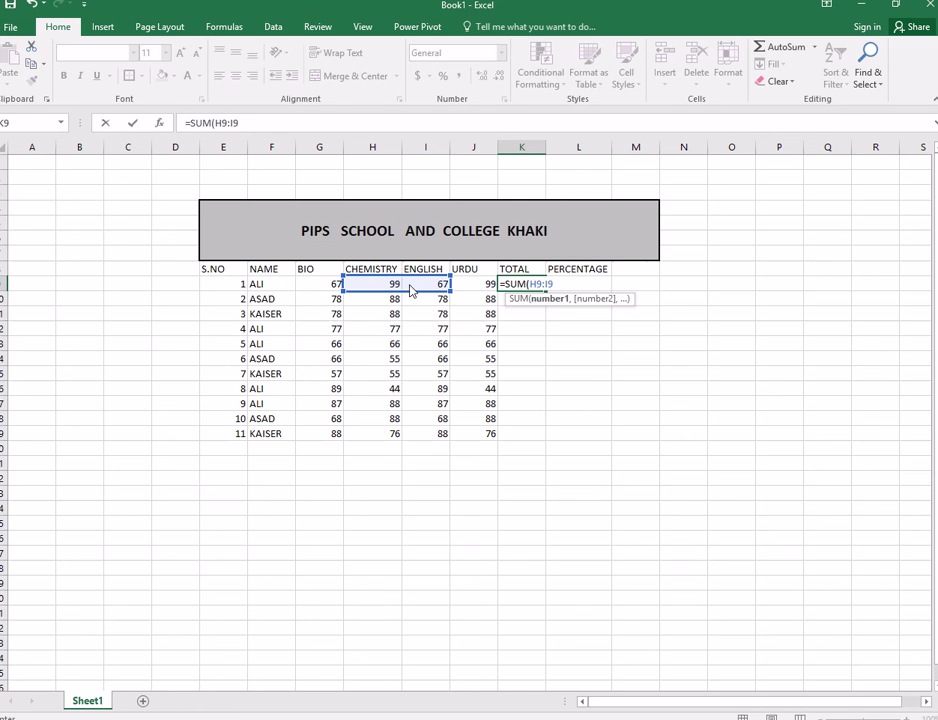
pyautogui.press('BackSpace')
pyautogui.press('BackSpace')
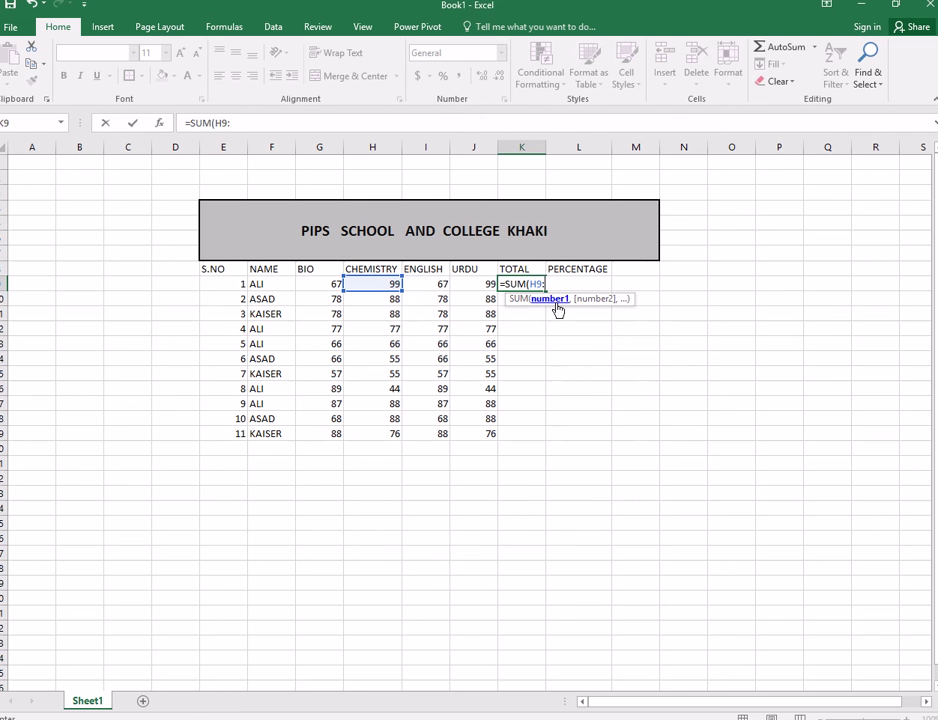
pyautogui.press('BackSpace')
pyautogui.press('BackSpace')
pyautogui.press('BackSpace')
pyautogui.press('BackSpace')
pyautogui.press('BackSpace')
pyautogui.press('BackSpace')
pyautogui.press('BackSpace')
pyautogui.press('BackSpace')
pyautogui.press('Escape')
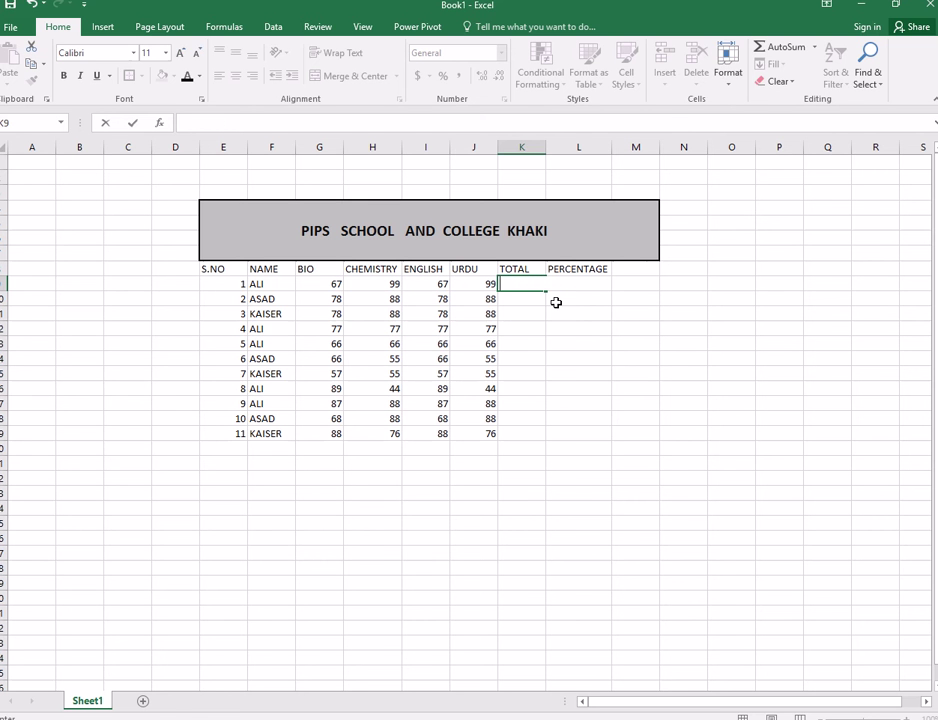
# Step: Enter =SUM(G9:J9) in K9 so the first student's total shows 332
pyautogui.write('=S')
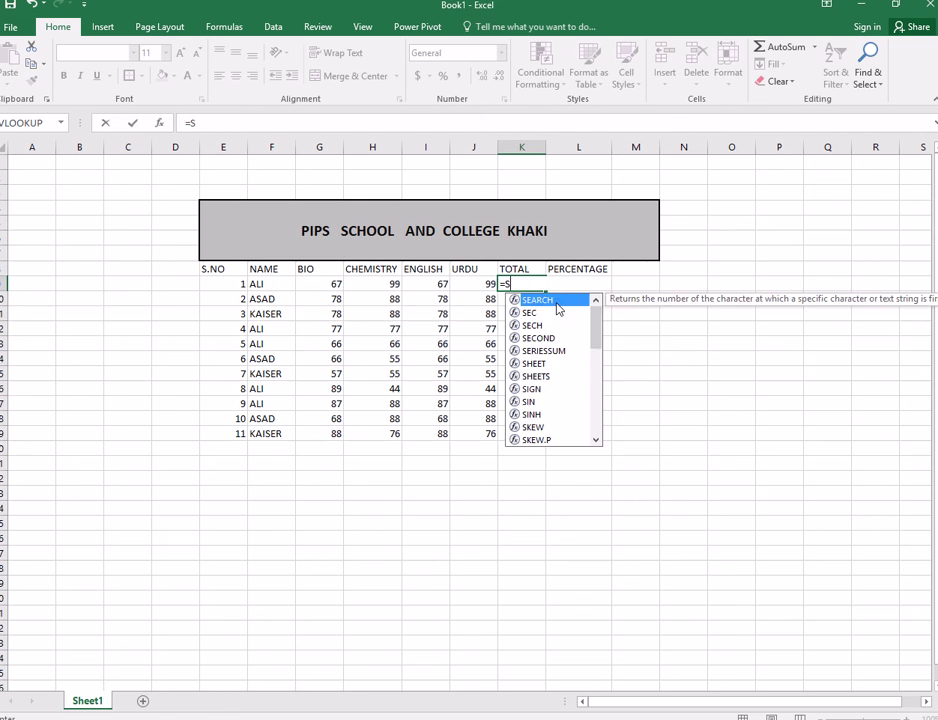
pyautogui.write('UM')
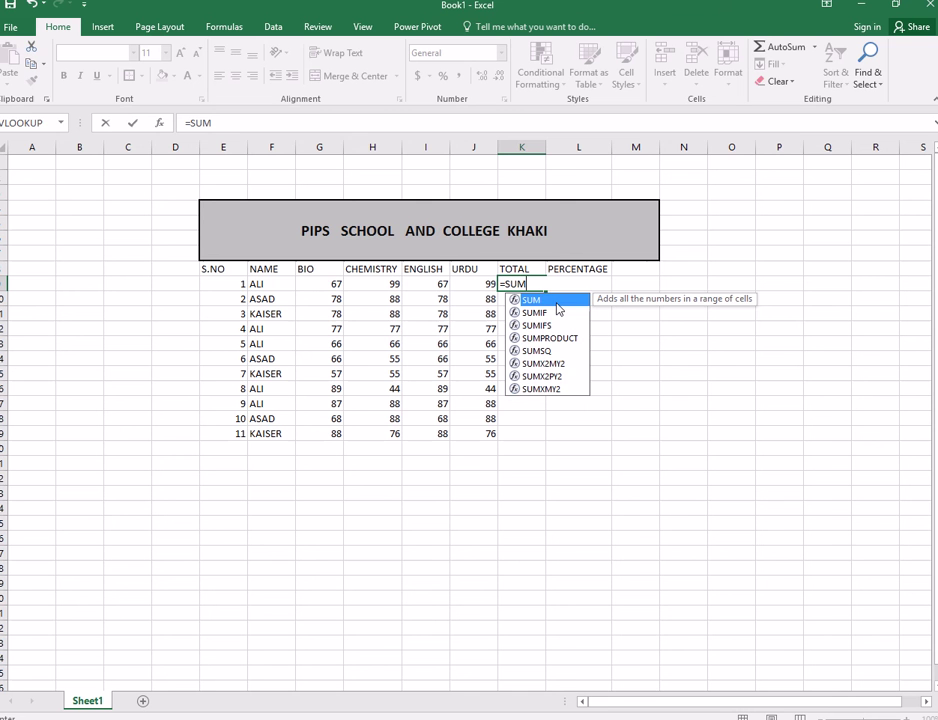
pyautogui.doubleClick(556, 304)
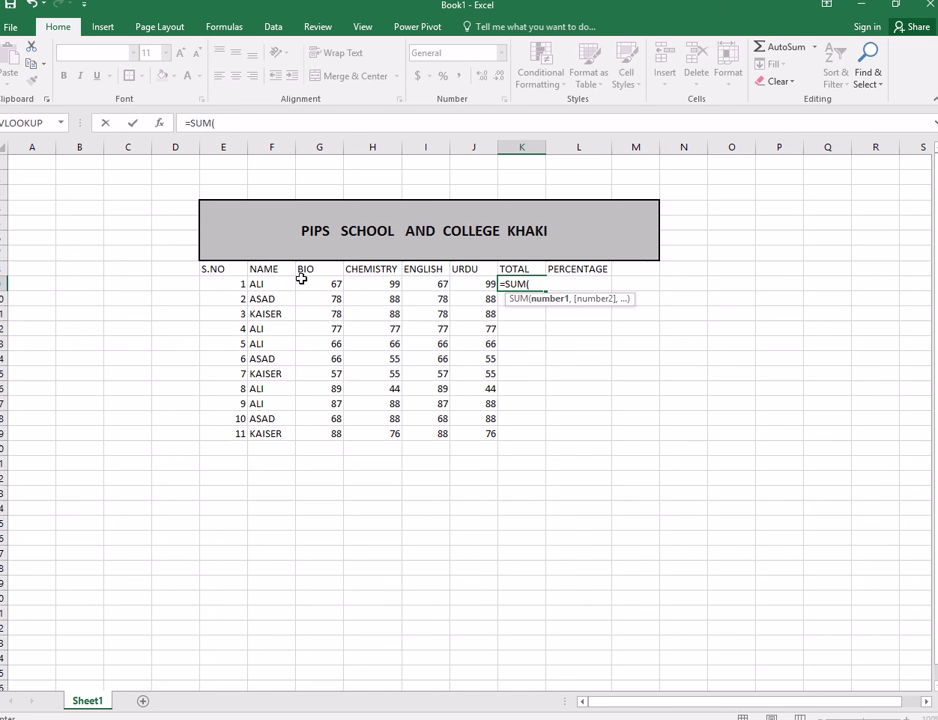
pyautogui.moveTo(301, 280); pyautogui.dragTo(407, 283)
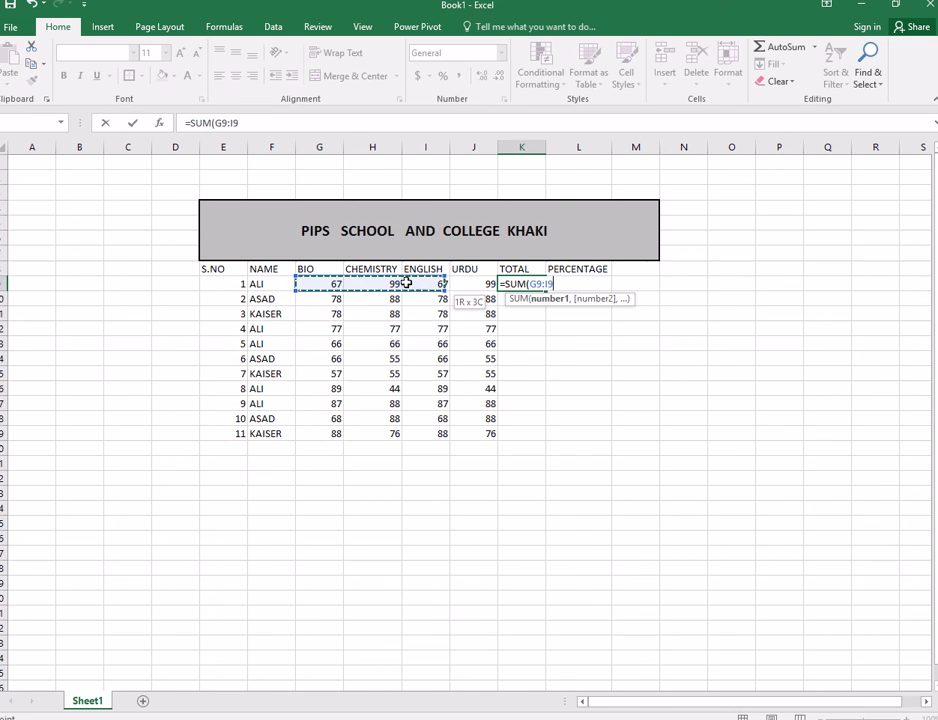
pyautogui.moveTo(407, 283); pyautogui.dragTo(458, 283)
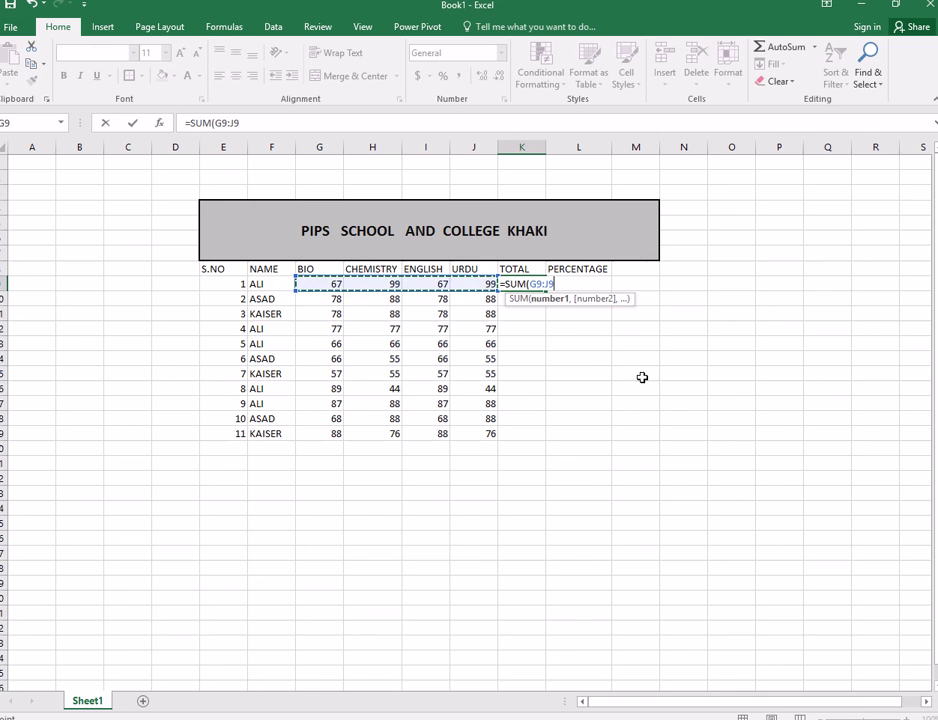
pyautogui.write(')')
pyautogui.press('Return')
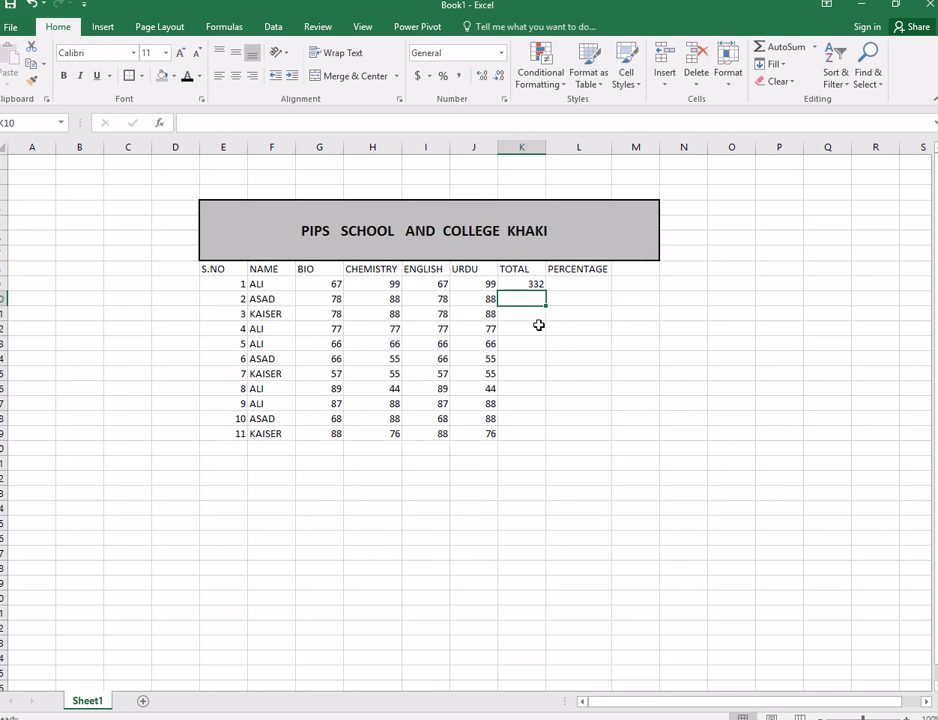
pyautogui.write('=S')
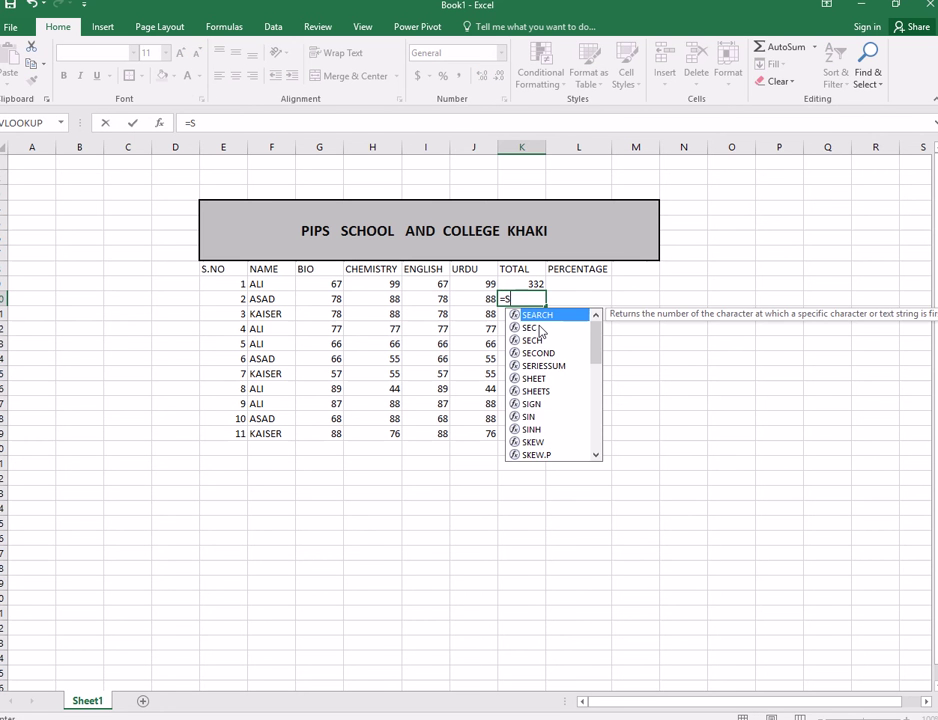
pyautogui.write('UM(')
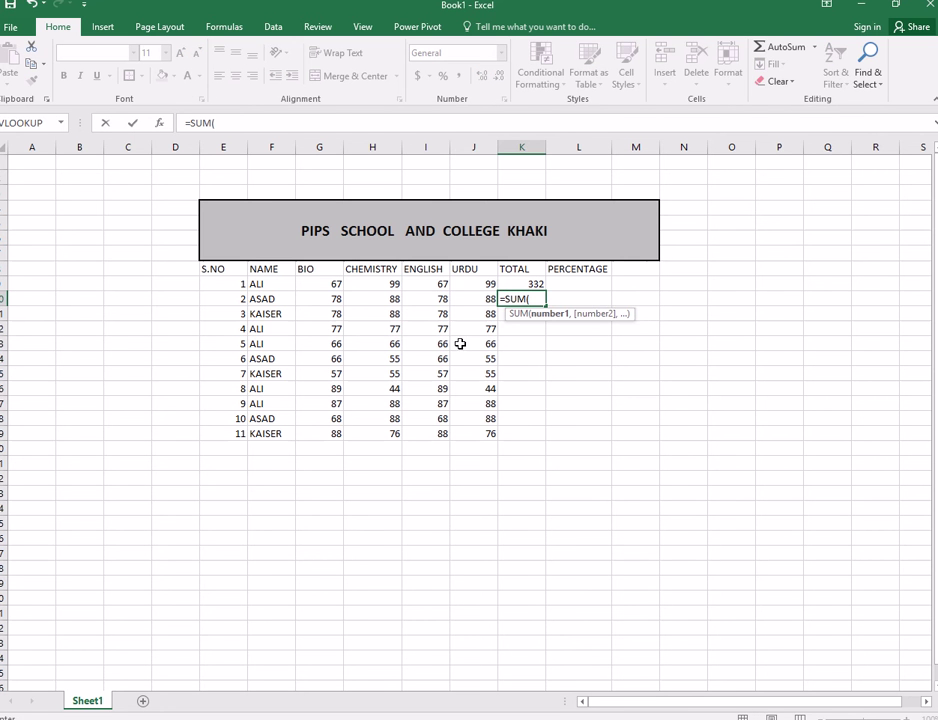
# Step: Complete the second student's total as =SUM(G10,H10,I10,J10) in K10
pyautogui.click(337, 300)
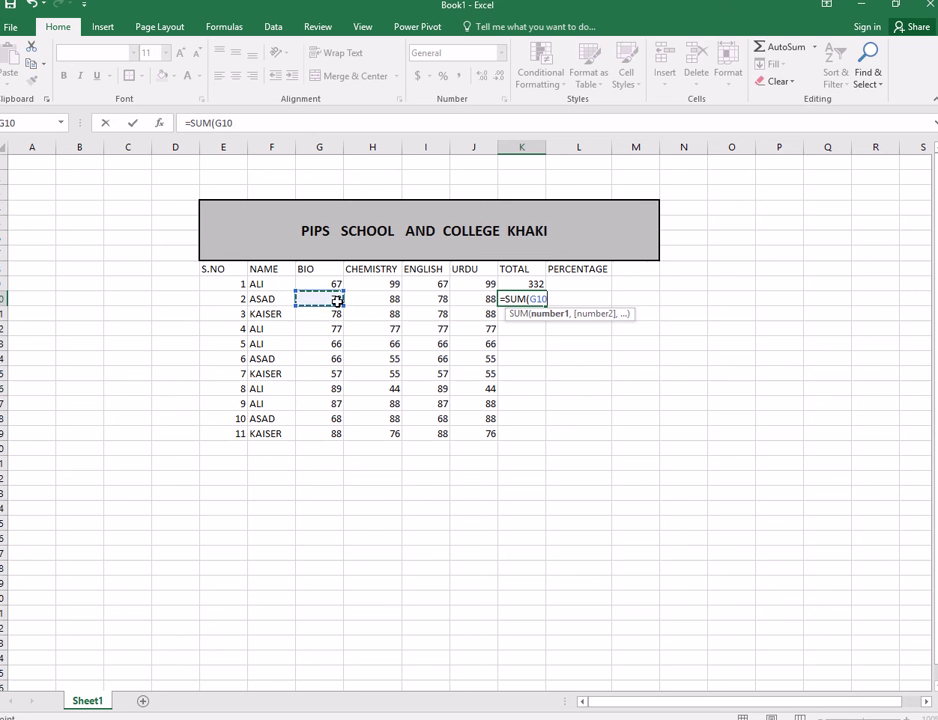
pyautogui.write(',')
pyautogui.click(374, 303)
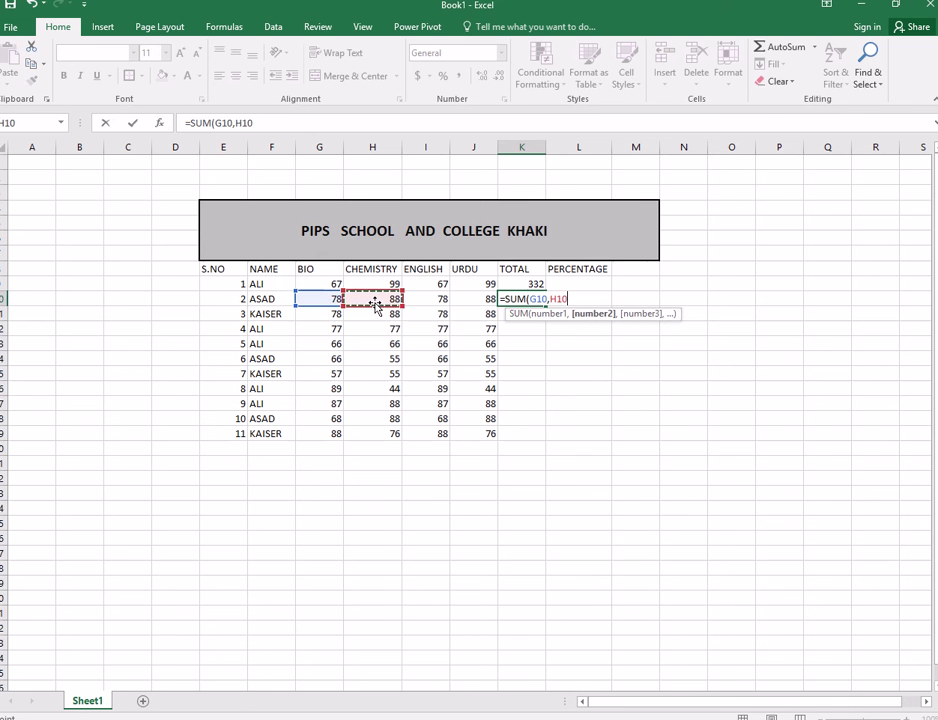
pyautogui.write(',')
pyautogui.click(420, 300)
pyautogui.write(',')
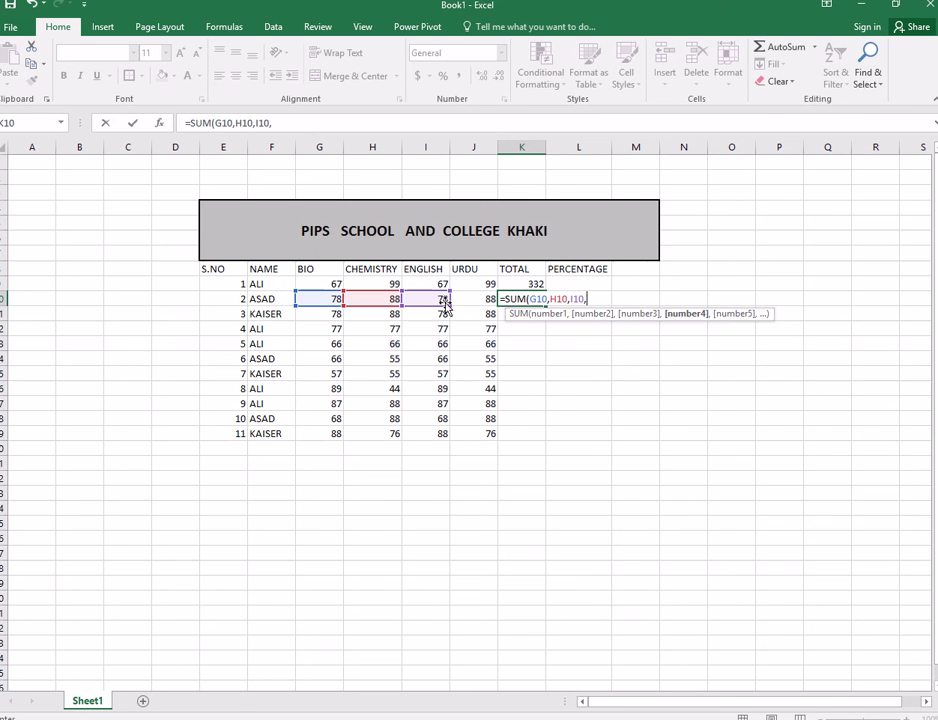
pyautogui.click(473, 300)
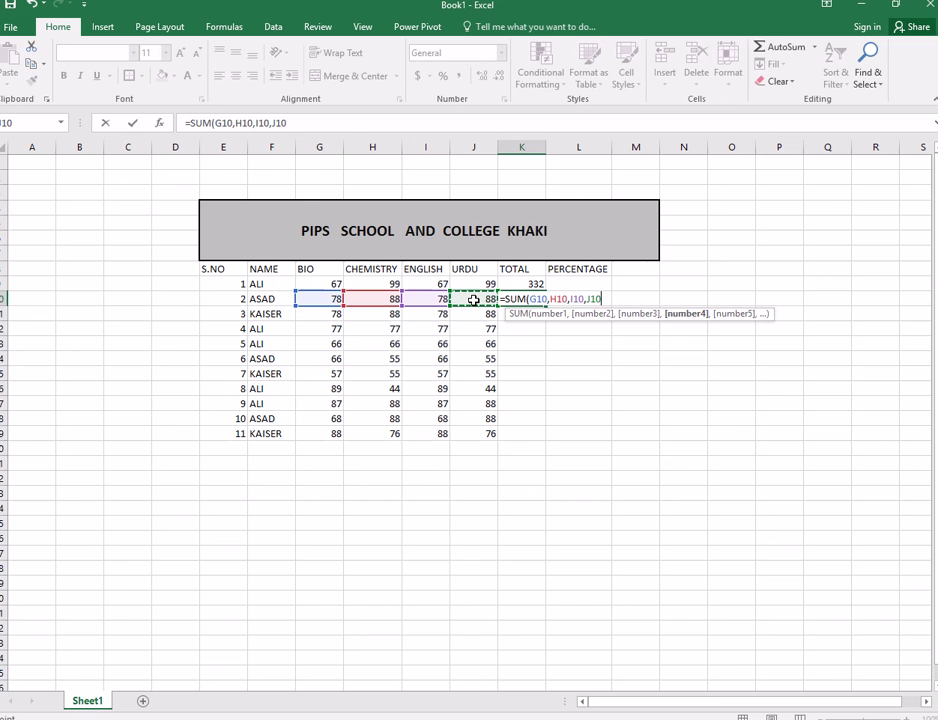
pyautogui.write(')')
pyautogui.press('Return')
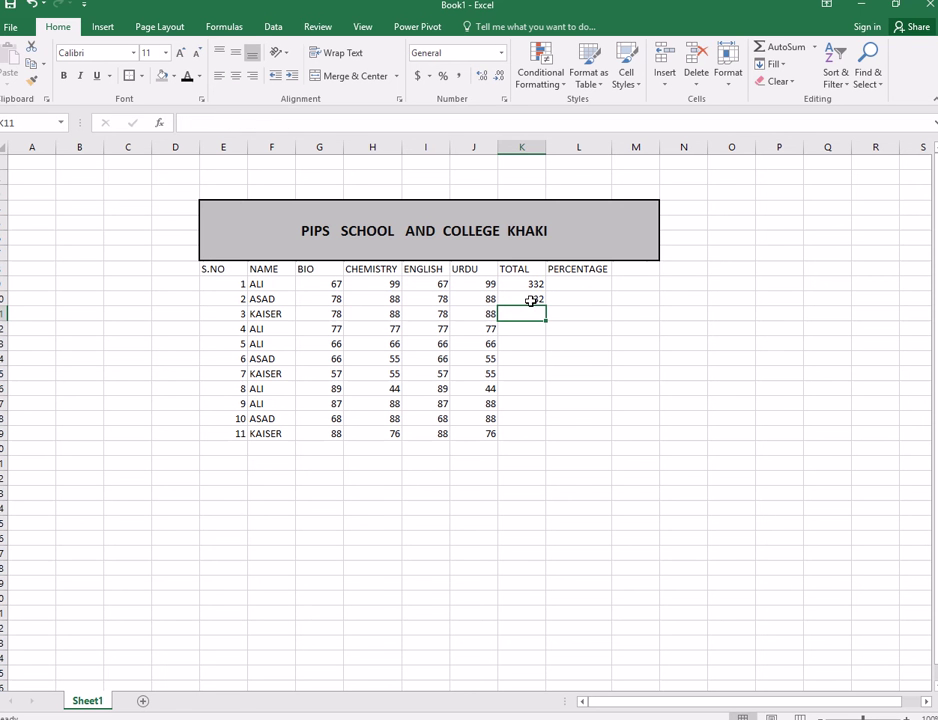
# Step: Fill the TOTAL formula down from K10 to K19
pyautogui.click(534, 299)
pyautogui.moveTo(544, 305); pyautogui.dragTo(540, 444)
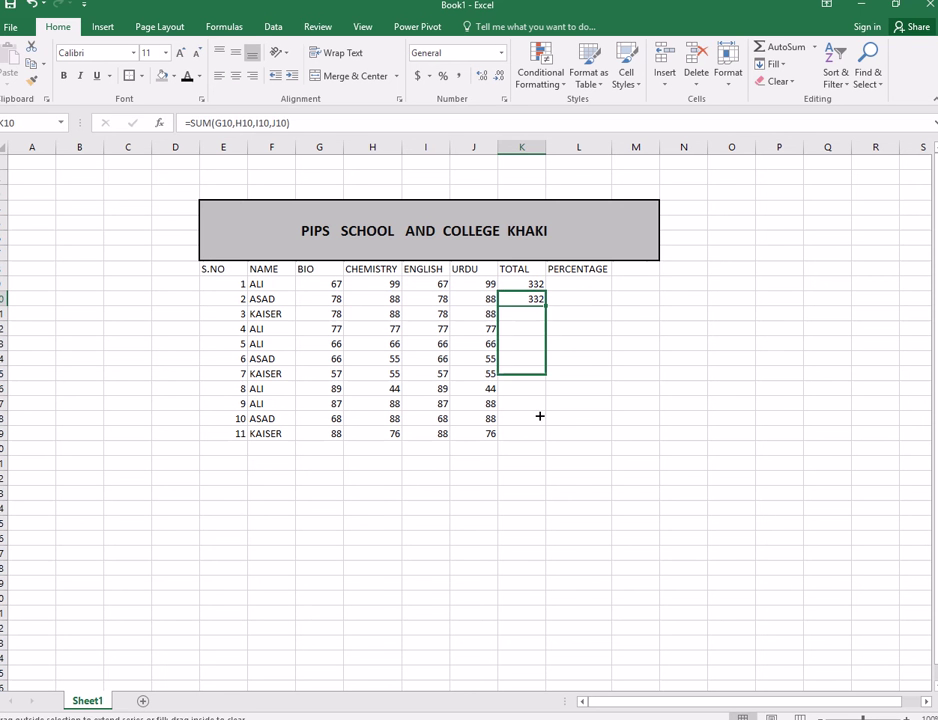
pyautogui.click(527, 494)
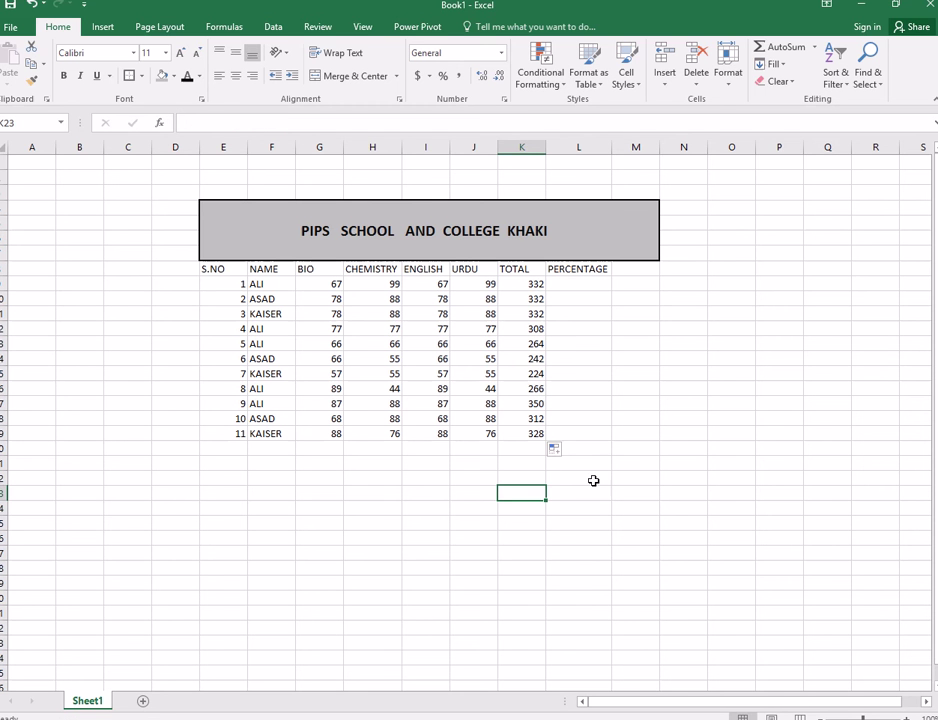
pyautogui.click(561, 293)
# Step: Enter =AVERAGE(G9:J9) in L9, giving the first student's percentage of 83
pyautogui.click(571, 285)
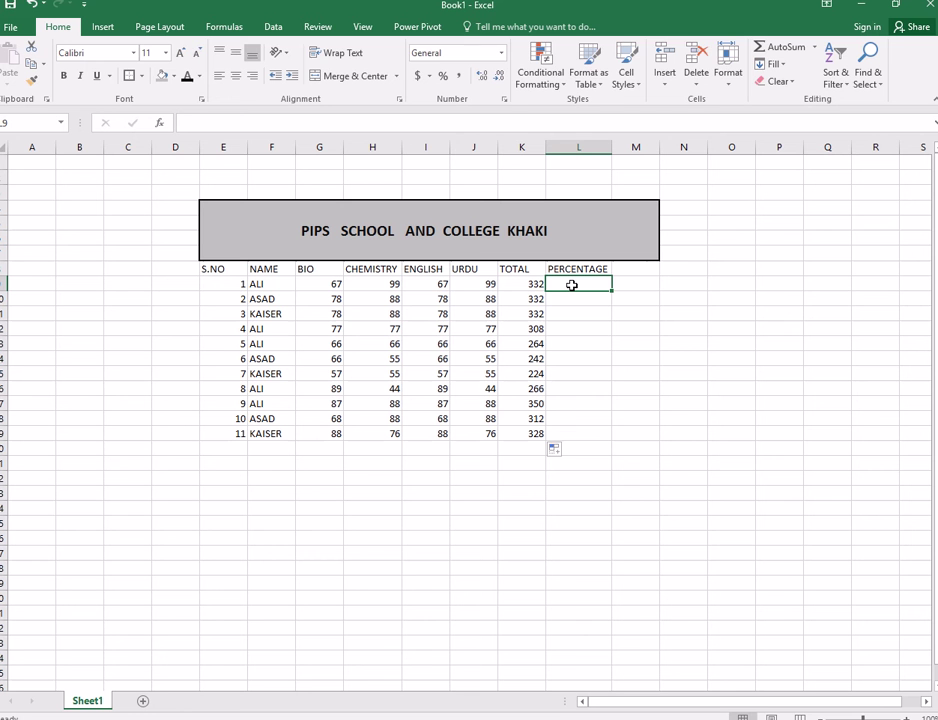
pyautogui.write('=A')
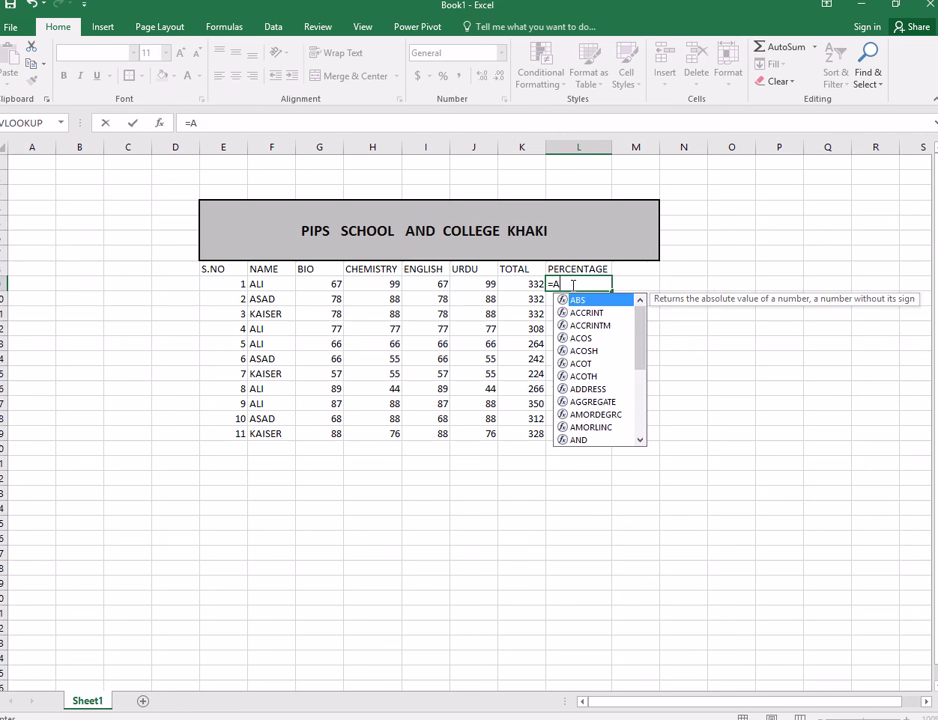
pyautogui.write('VERA')
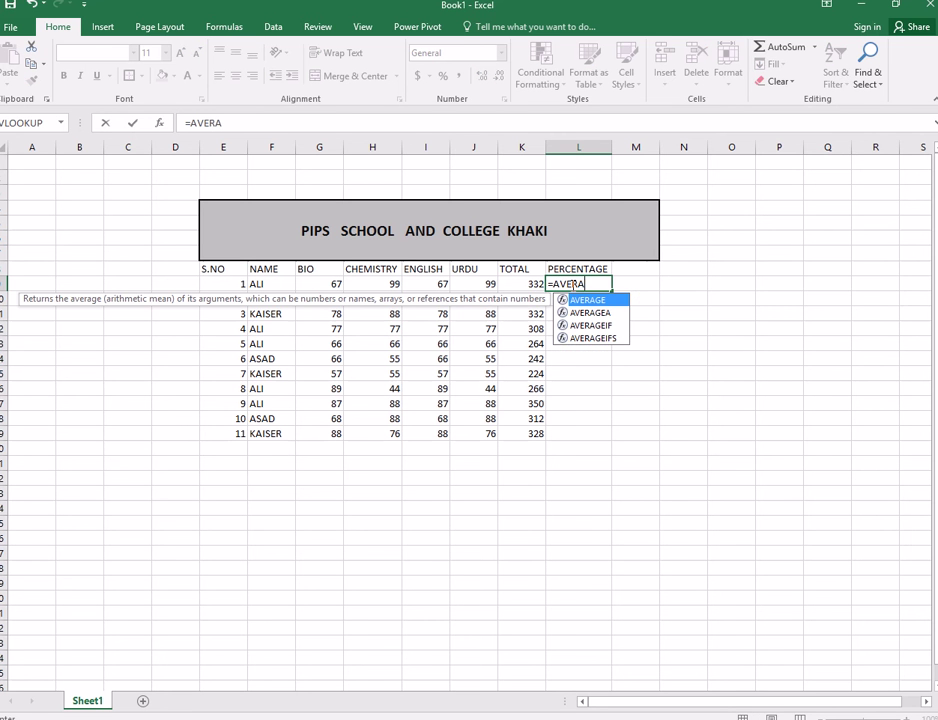
pyautogui.write('GE')
pyautogui.write('(')
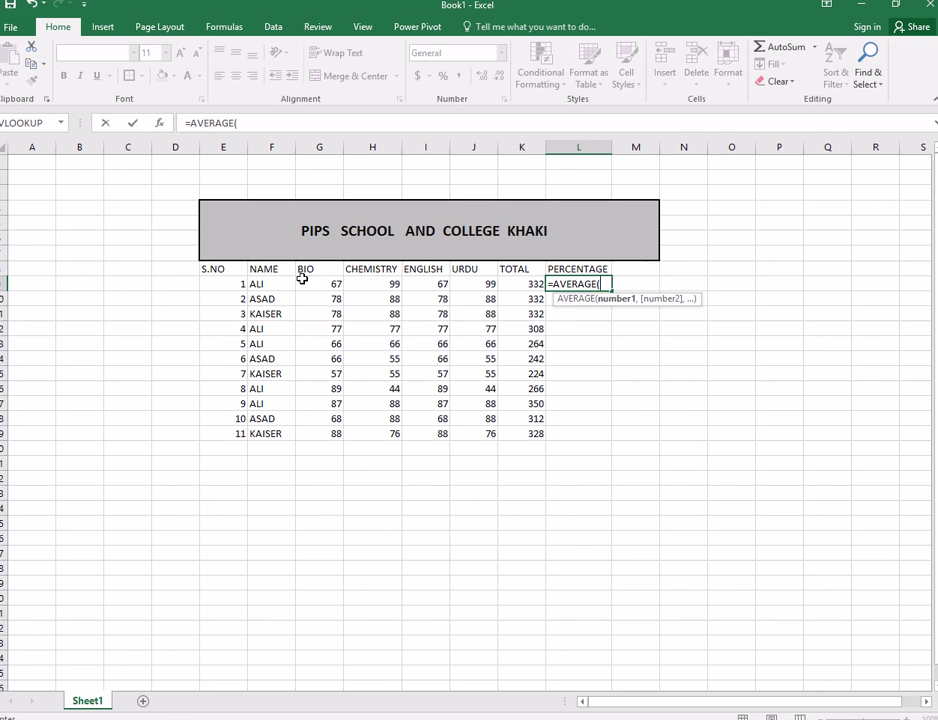
pyautogui.moveTo(299, 279); pyautogui.dragTo(466, 286)
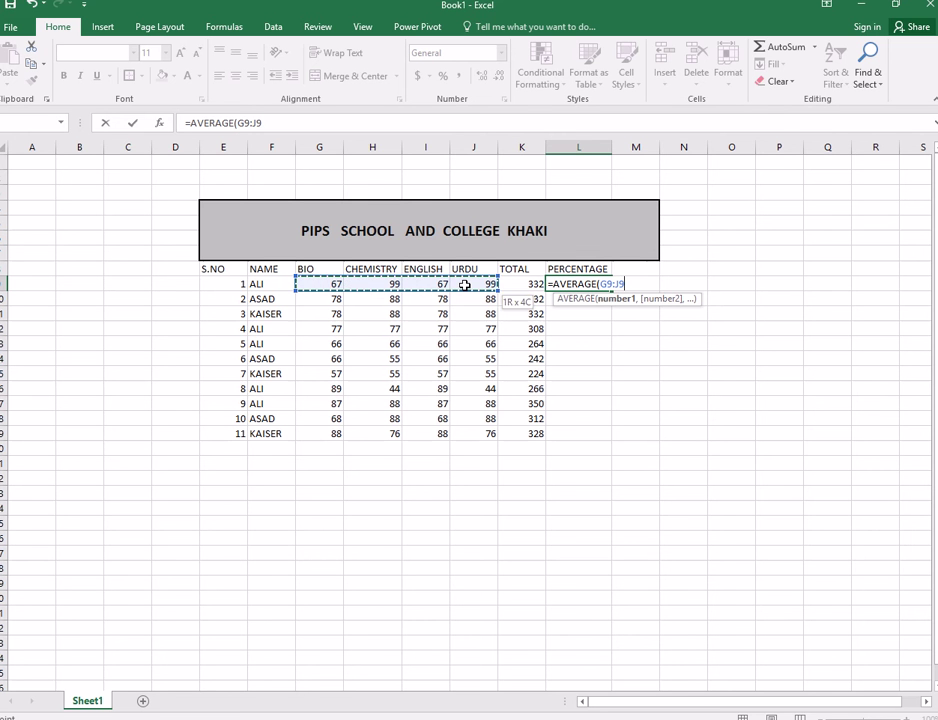
pyautogui.write(')')
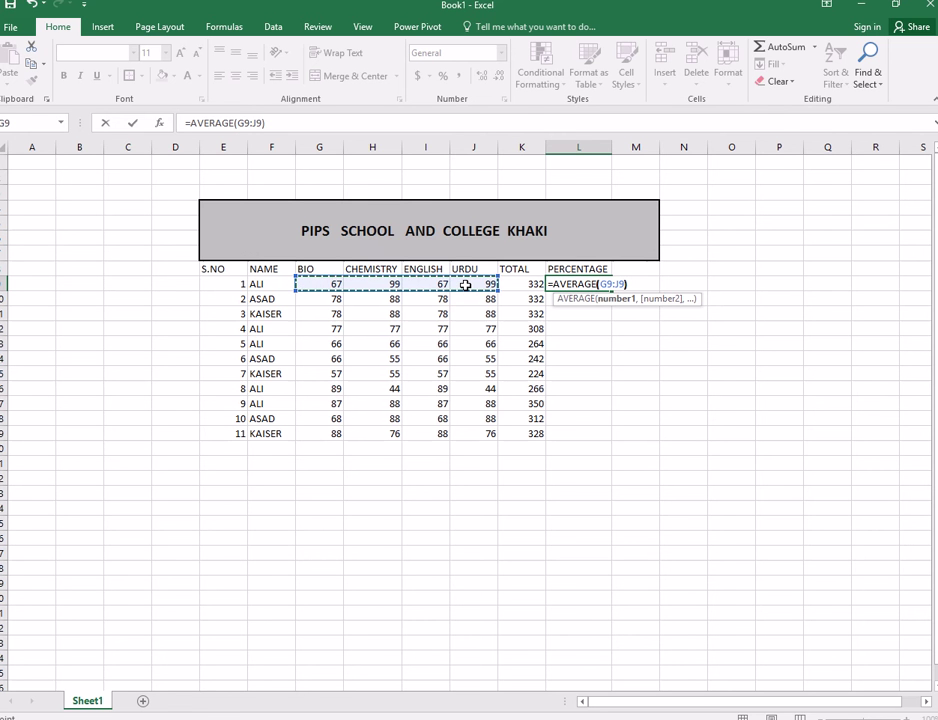
pyautogui.press('Return')
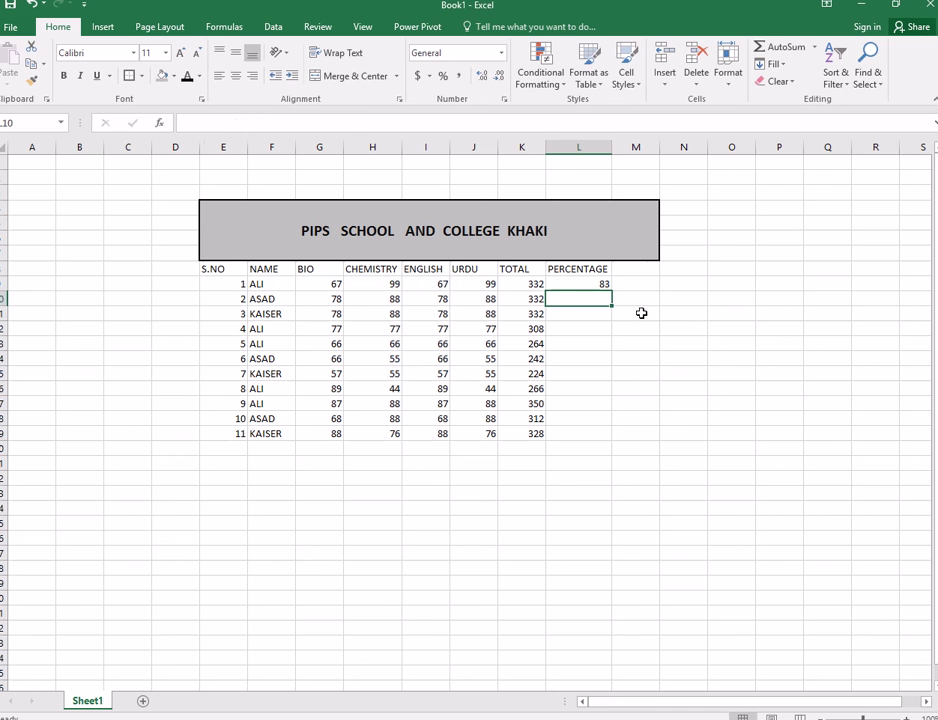
pyautogui.click(601, 284)
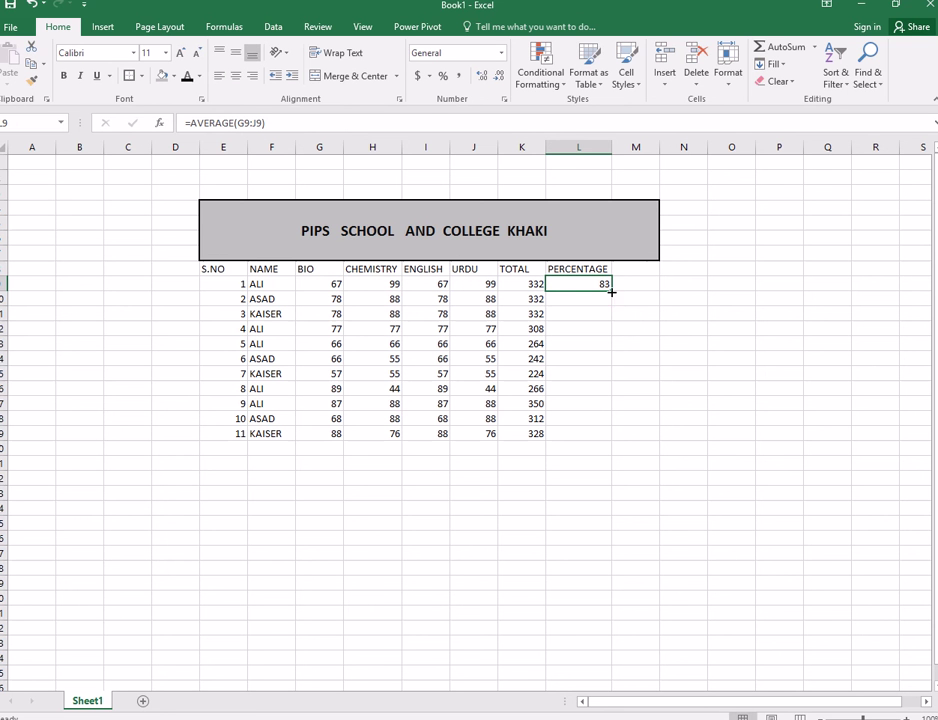
# Step: Fill the percentage formula down to L19 and select the whole table from its title
pyautogui.moveTo(611, 291); pyautogui.dragTo(614, 444)
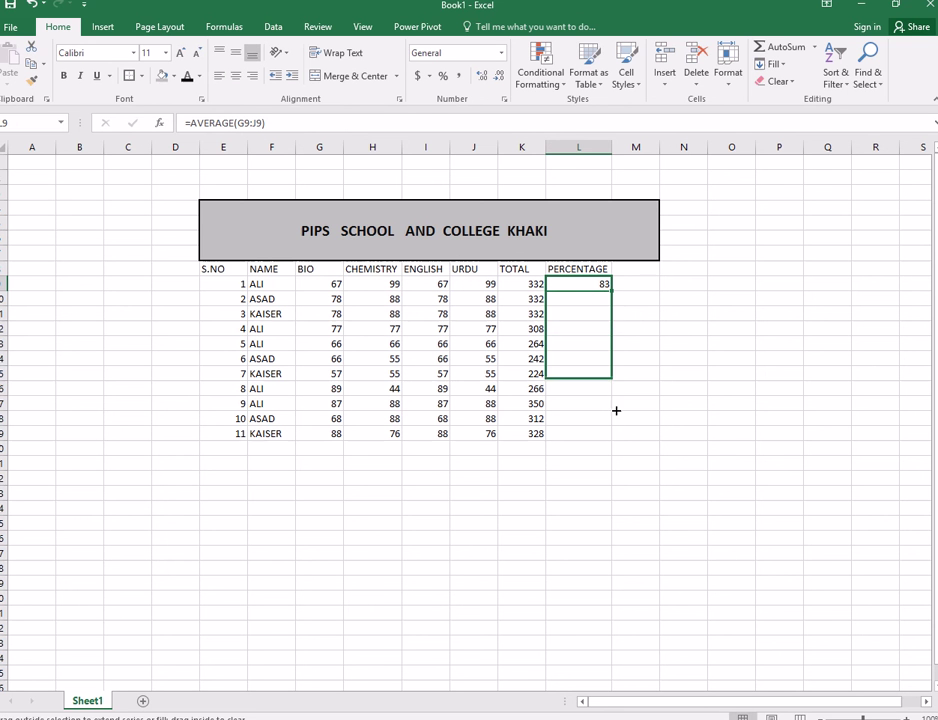
pyautogui.click(582, 506)
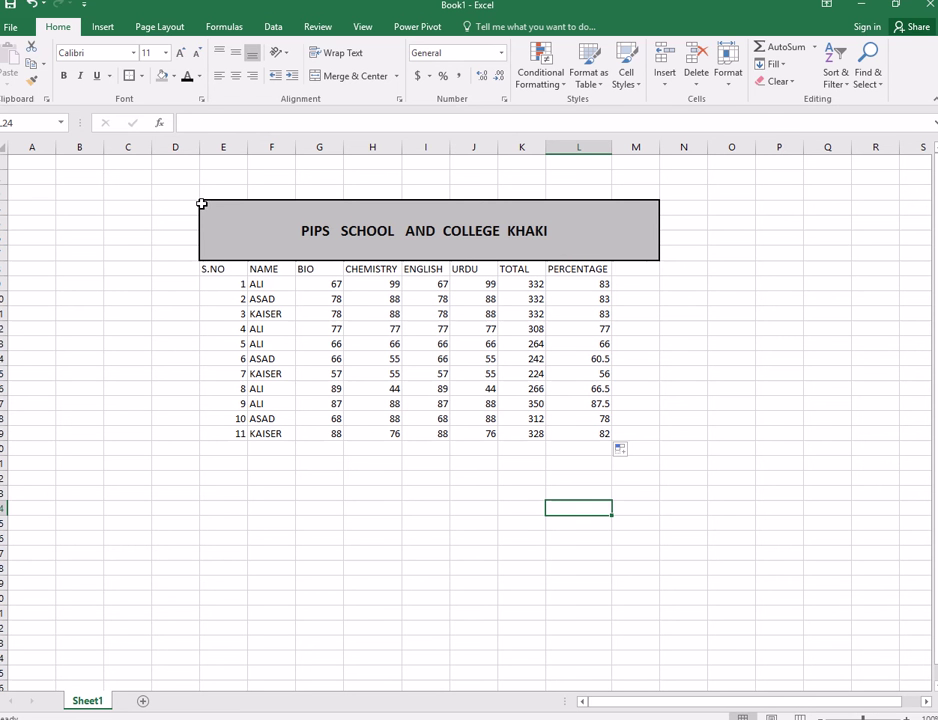
pyautogui.moveTo(203, 206)
pyautogui.mouseDown()
pyautogui.moveTo(272, 344)
pyautogui.moveTo(283, 433)
pyautogui.mouseUp()
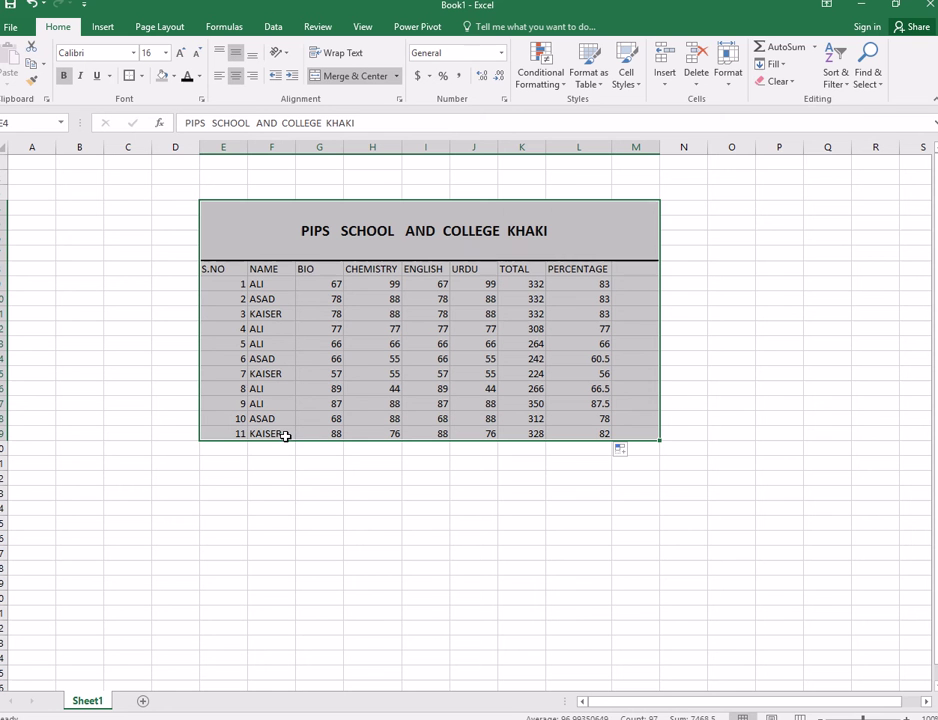
# Step: Apply thick inside borders to the selected table through Format Cells
pyautogui.click(730, 80)
pyautogui.click(760, 371)
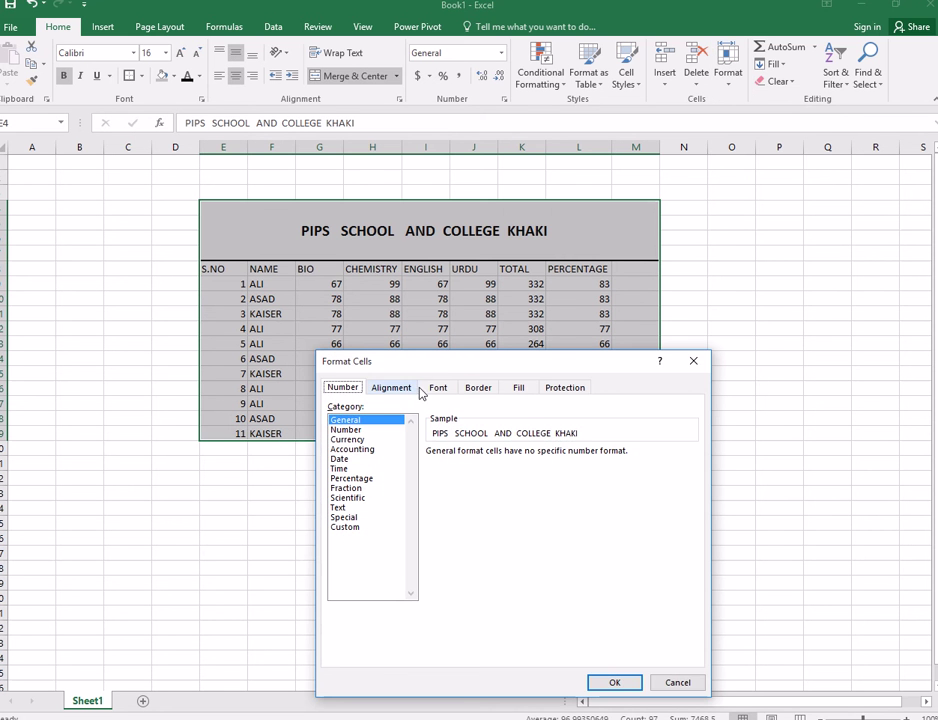
pyautogui.click(480, 389)
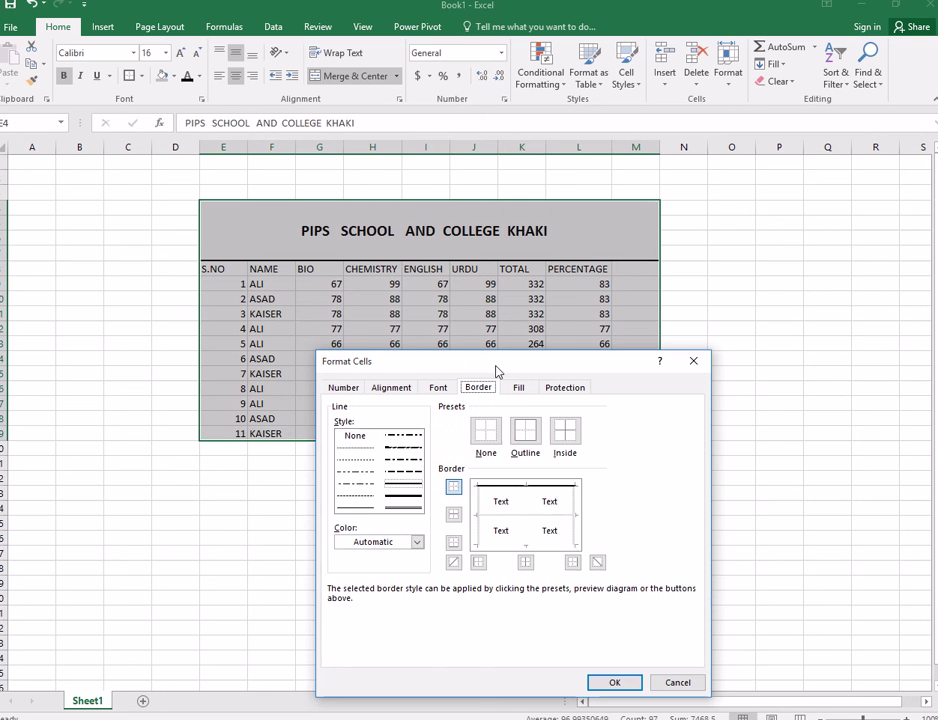
pyautogui.moveTo(496, 370)
pyautogui.mouseDown()
pyautogui.moveTo(532, 408)
pyautogui.moveTo(523, 384)
pyautogui.mouseUp()
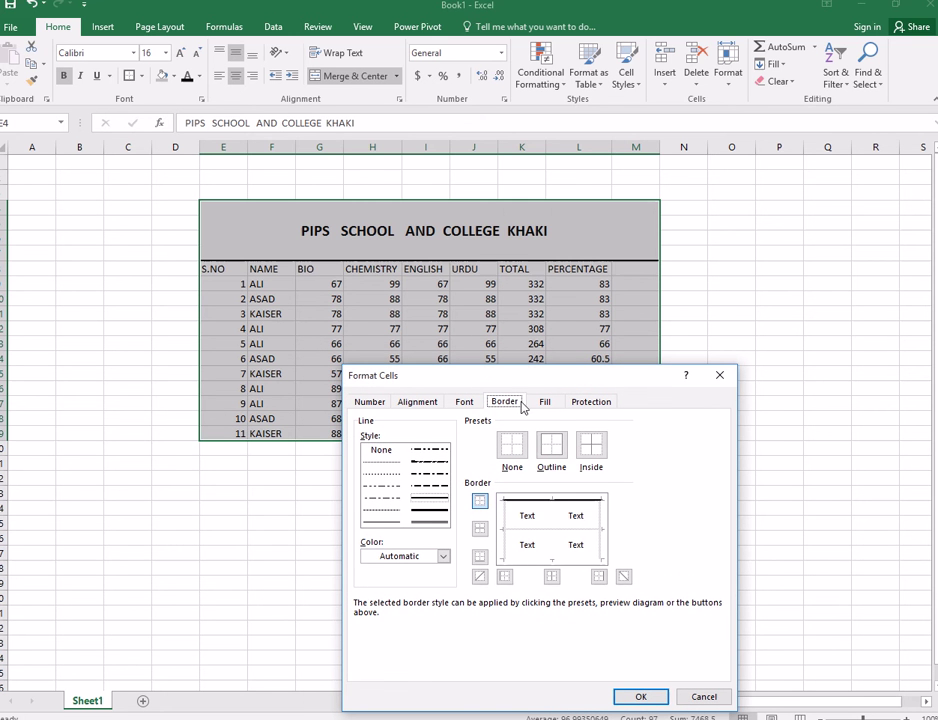
pyautogui.click(438, 513)
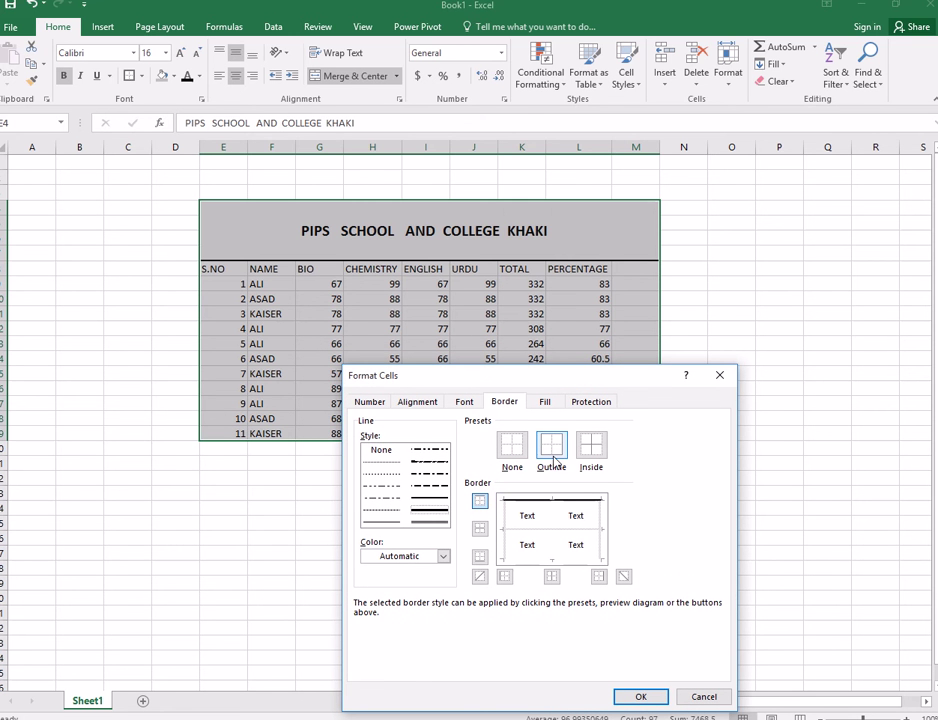
pyautogui.click(588, 452)
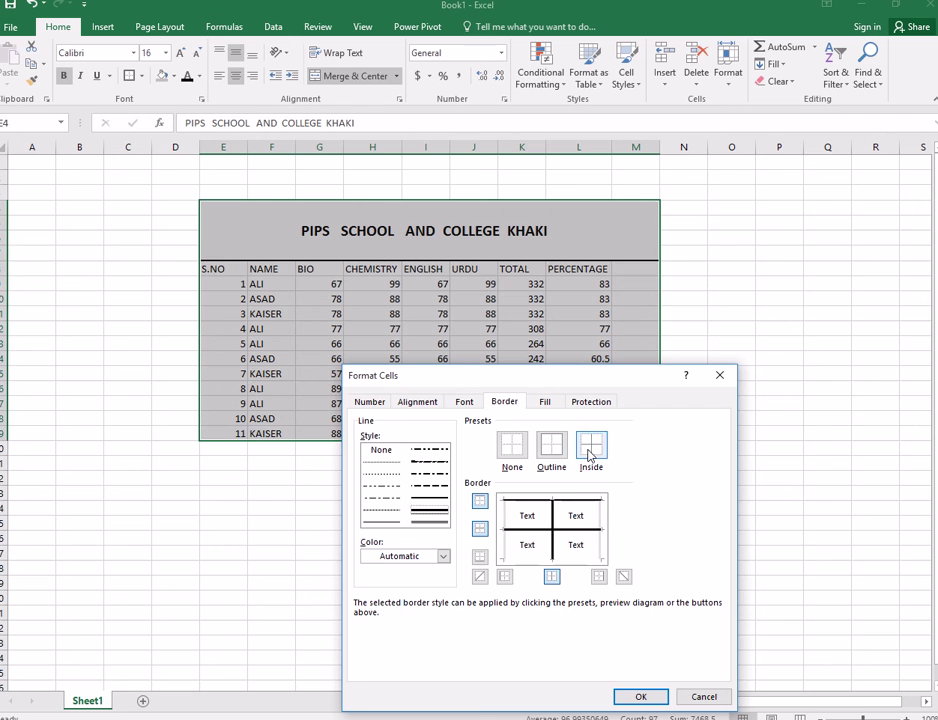
pyautogui.click(640, 696)
pyautogui.click(606, 612)
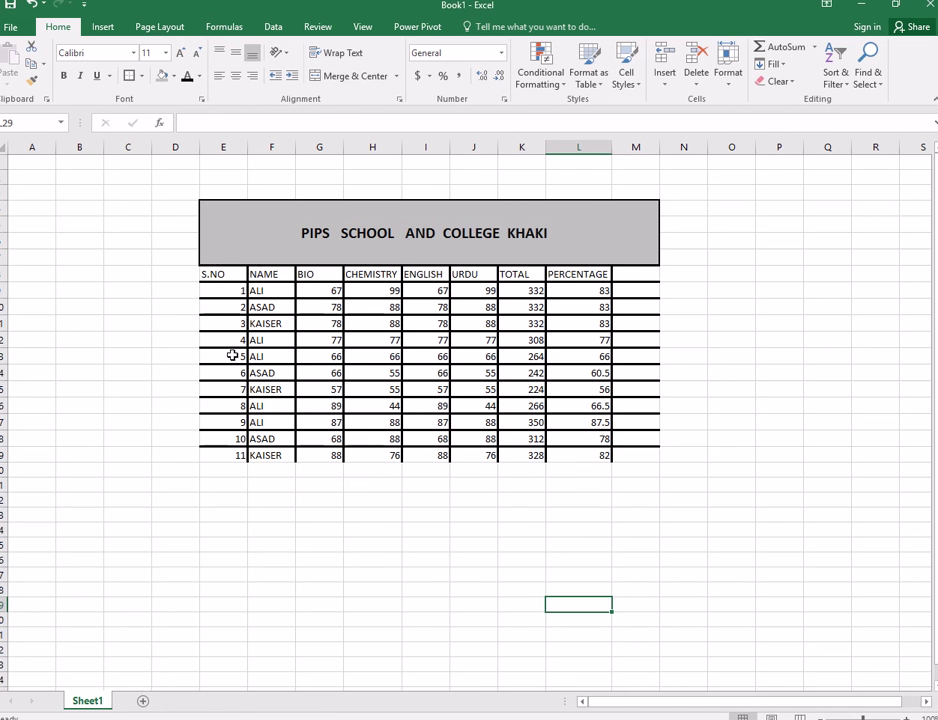
# Step: Dismiss the overwrite warning and reselect the table from the title to below the last row
pyautogui.moveTo(222, 290)
pyautogui.mouseDown()
pyautogui.moveTo(222, 307)
pyautogui.moveTo(314, 387)
pyautogui.mouseUp()
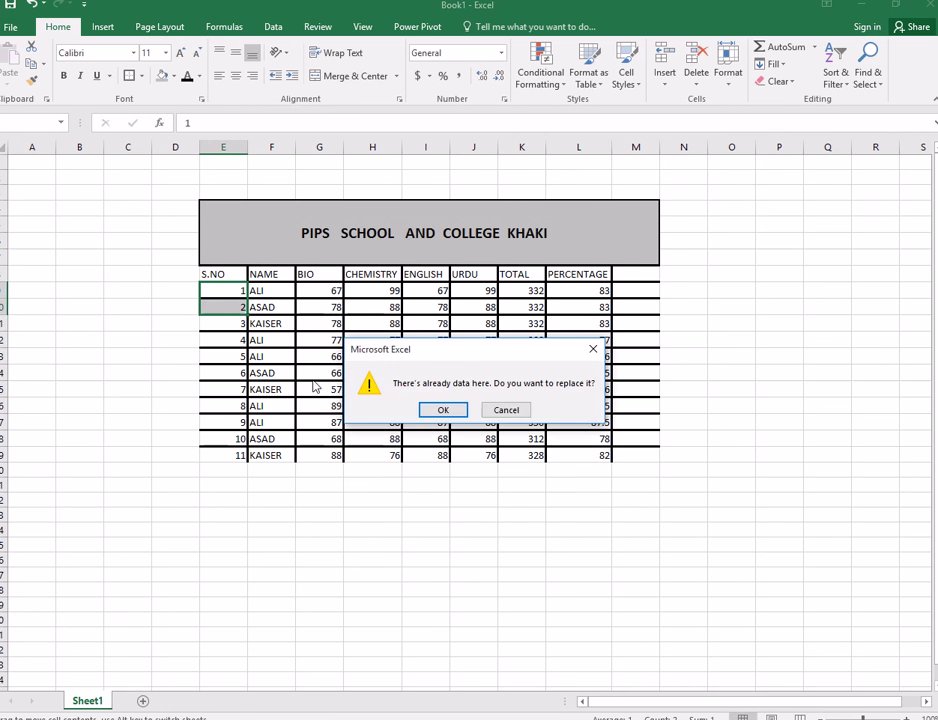
pyautogui.click(506, 410)
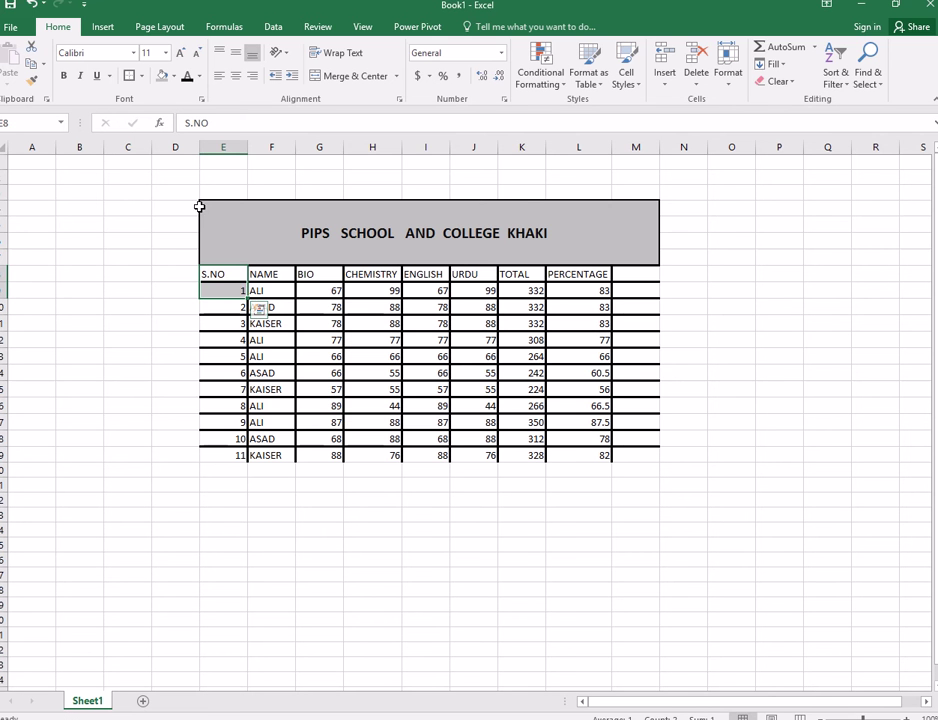
pyautogui.moveTo(201, 205)
pyautogui.mouseDown()
pyautogui.moveTo(272, 294)
pyautogui.moveTo(314, 427)
pyautogui.mouseUp()
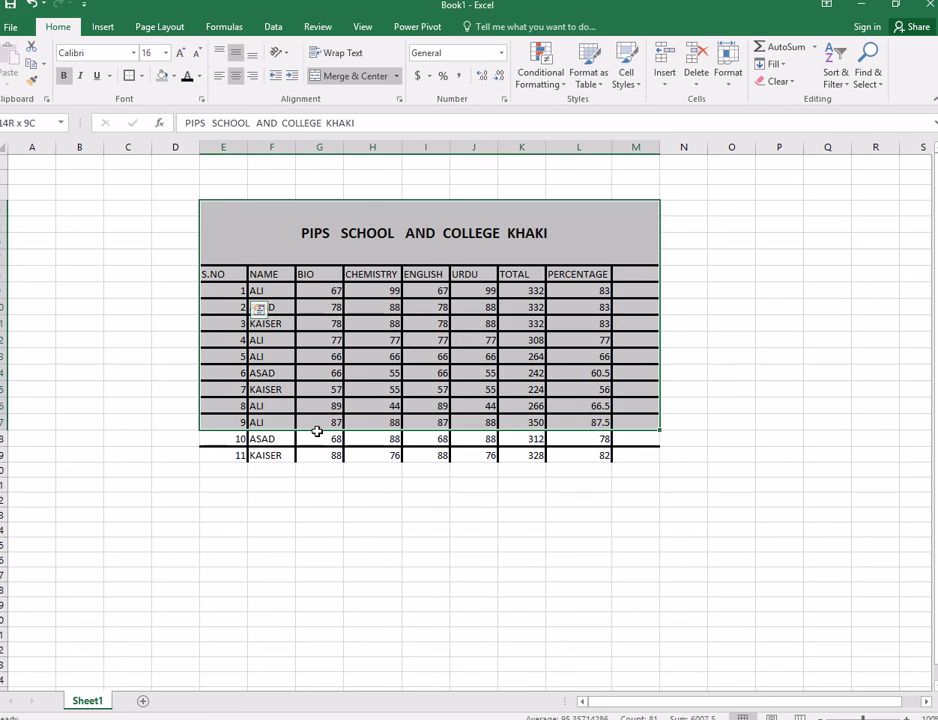
pyautogui.click(324, 457)
pyautogui.click(308, 480)
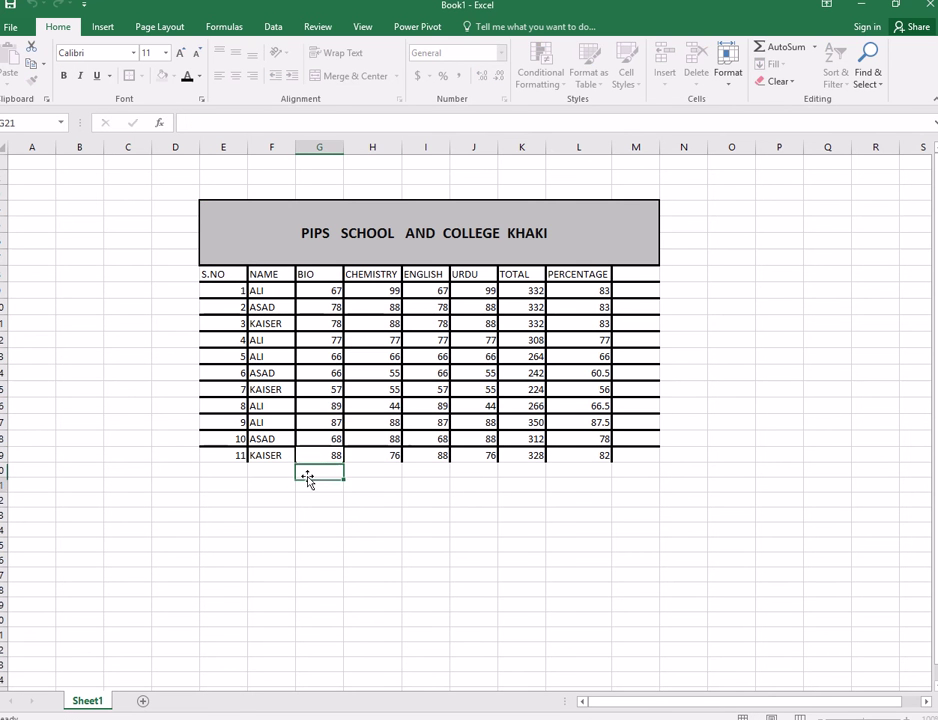
pyautogui.moveTo(201, 203); pyautogui.dragTo(337, 463)
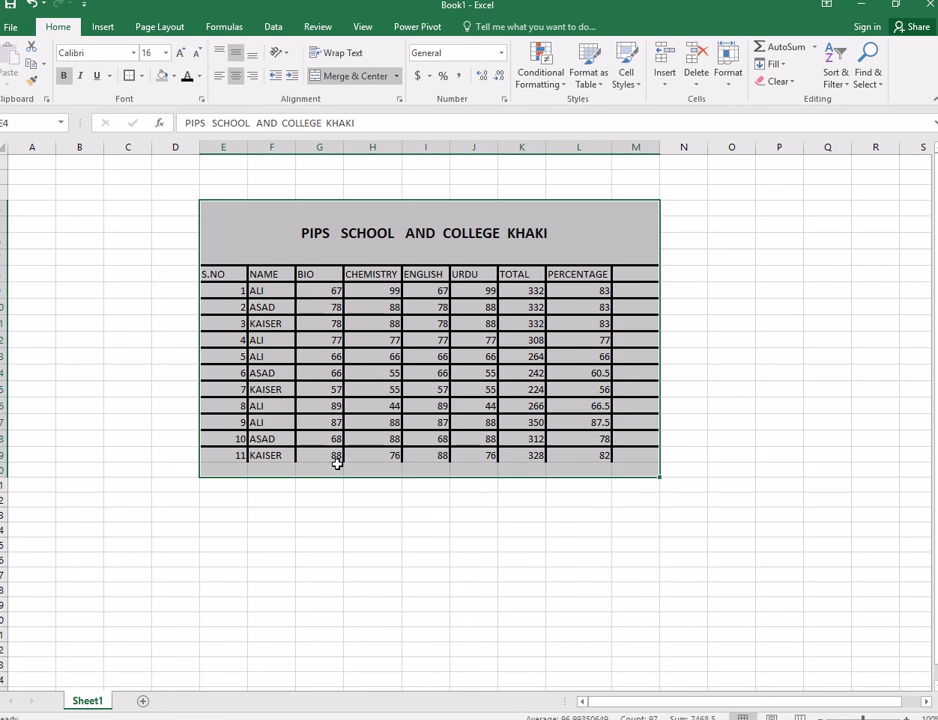
# Step: Add a thick Outline border around the whole marks table
pyautogui.click(728, 76)
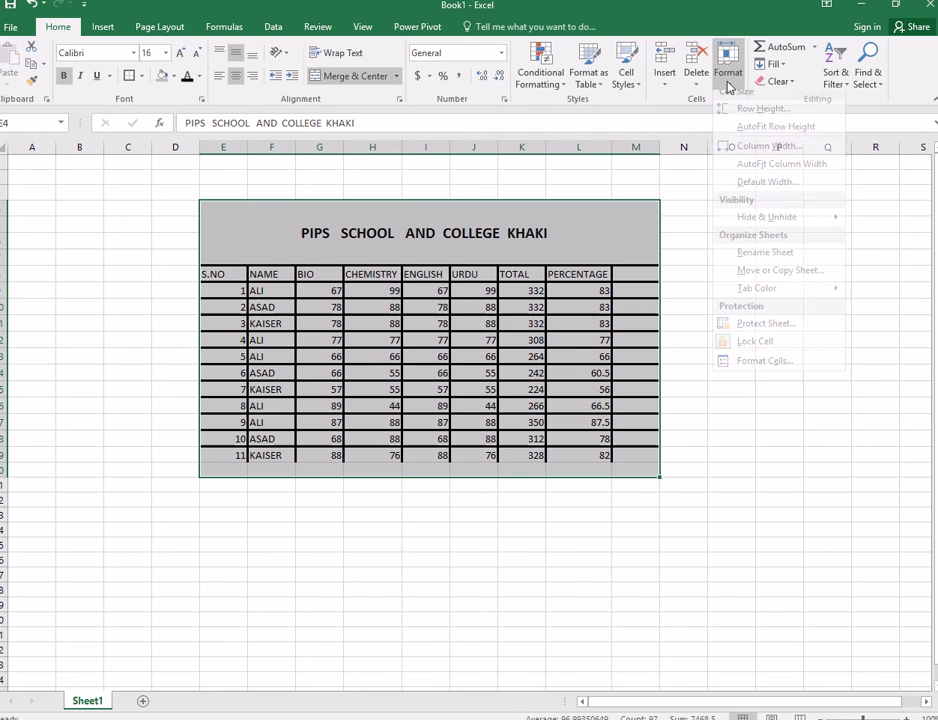
pyautogui.click(788, 369)
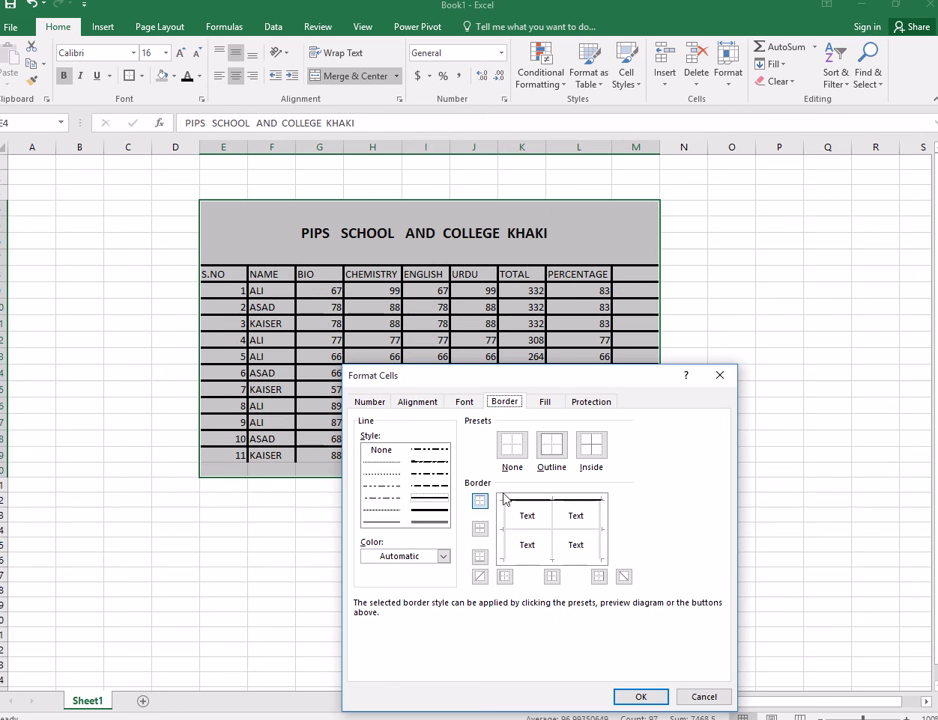
pyautogui.click(551, 444)
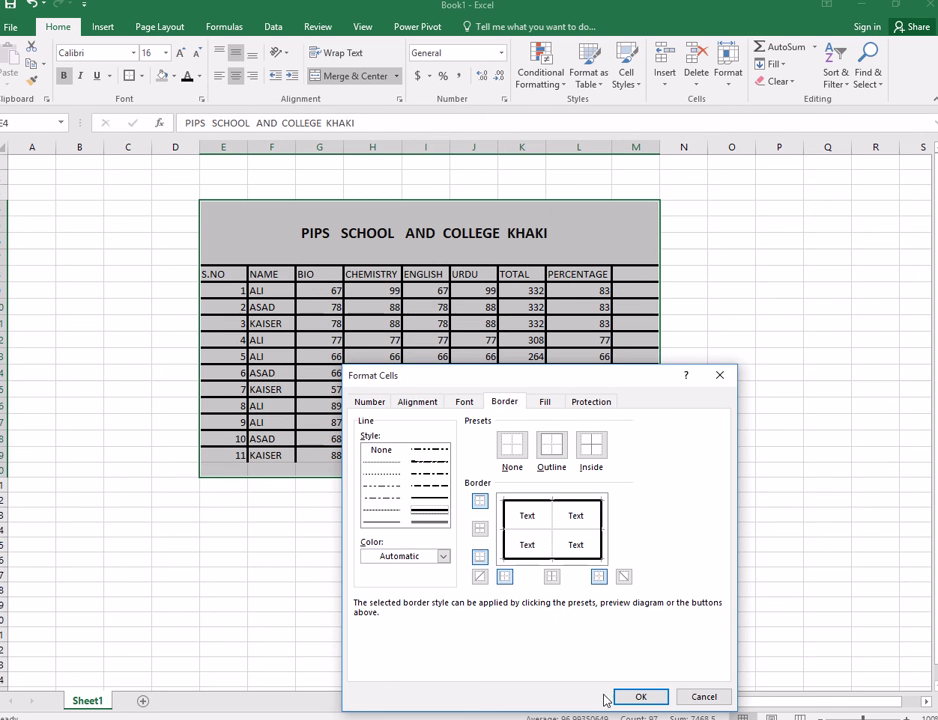
pyautogui.click(640, 696)
pyautogui.click(674, 578)
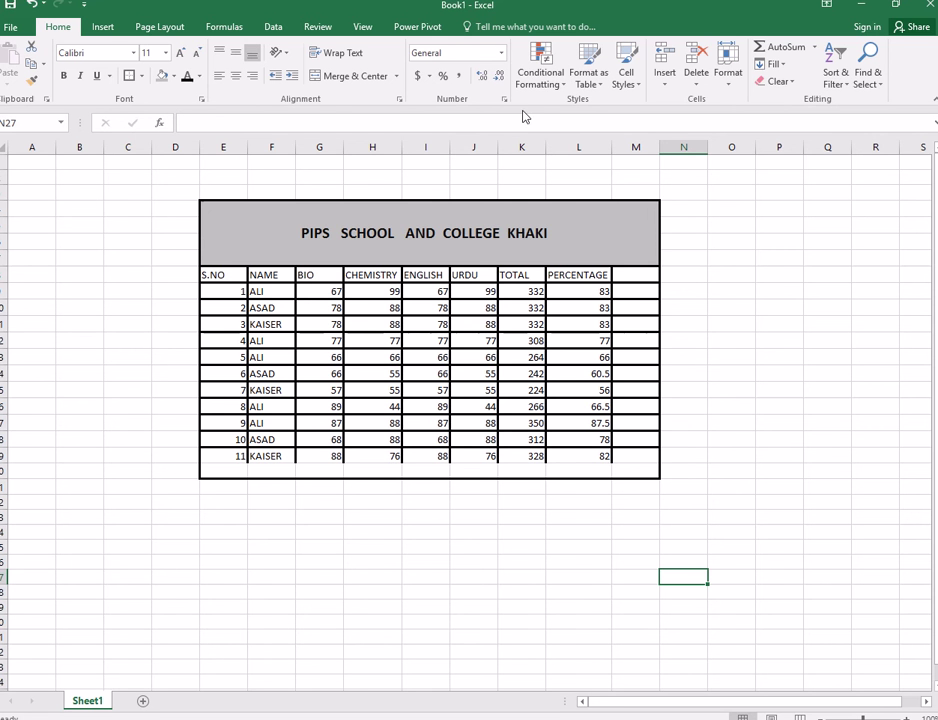
pyautogui.click(102, 26)
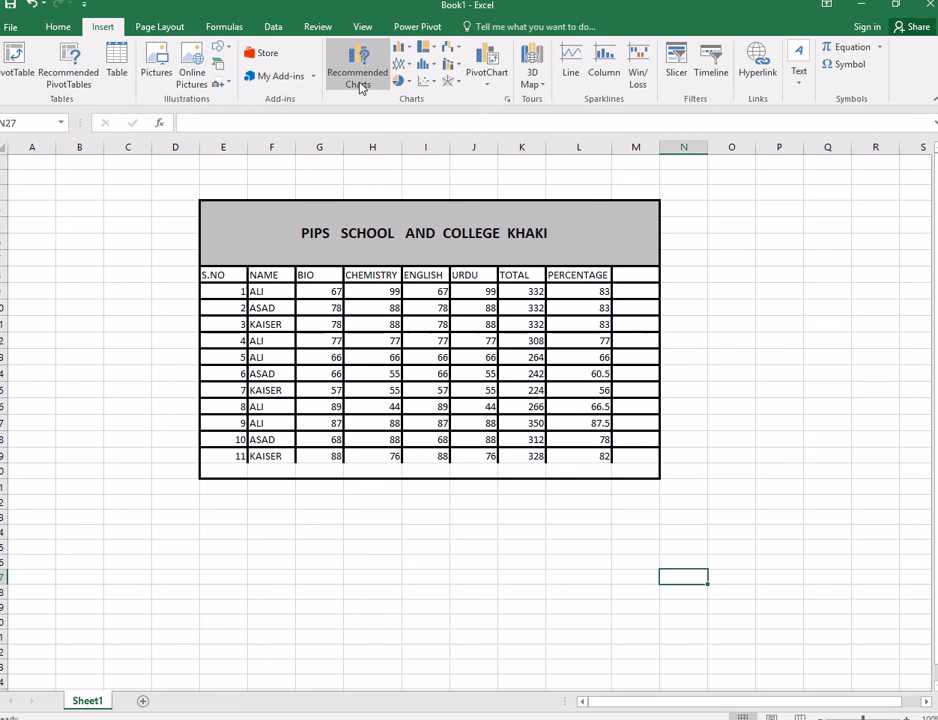
# Step: Select the whole marks table as the chart's data range
pyautogui.click(175, 373)
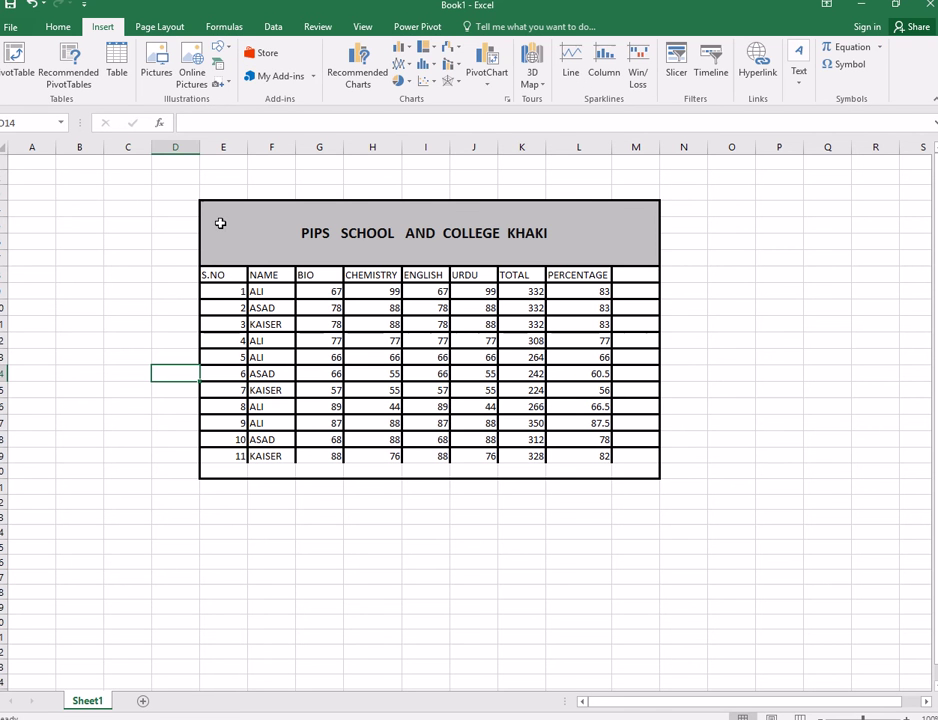
pyautogui.moveTo(202, 194); pyautogui.dragTo(316, 500)
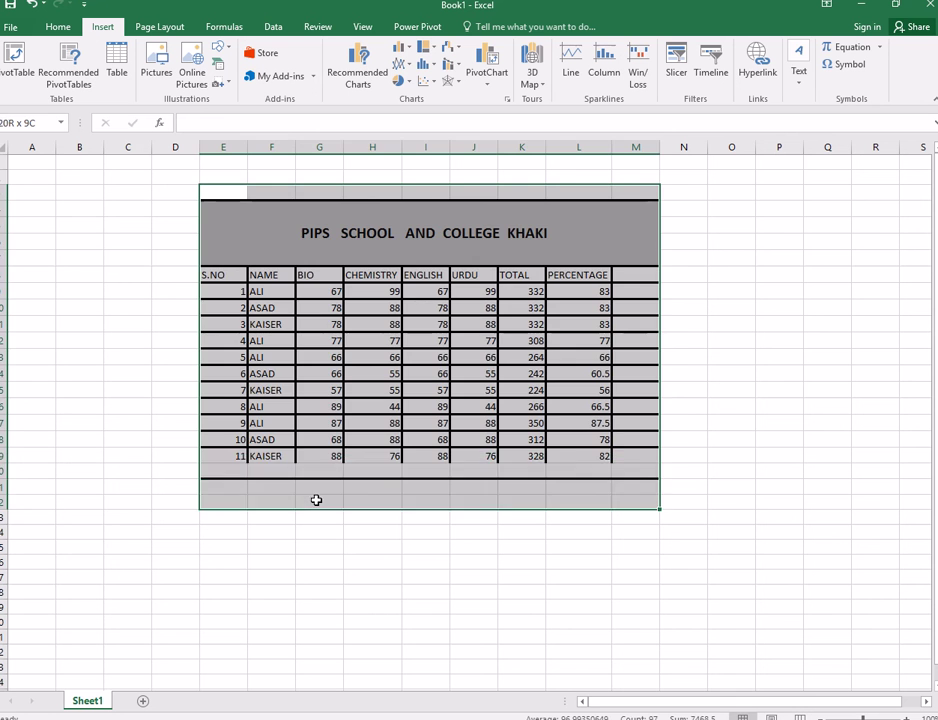
pyautogui.click(324, 479)
pyautogui.moveTo(203, 195)
pyautogui.mouseDown()
pyautogui.moveTo(274, 290)
pyautogui.moveTo(366, 466)
pyautogui.mouseUp()
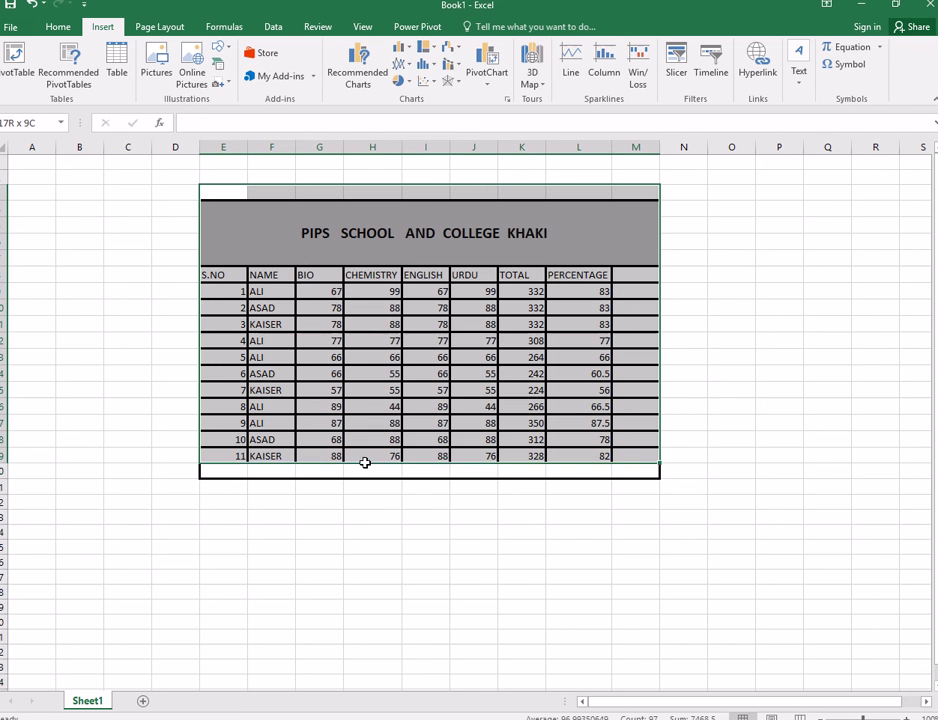
# Step: Insert a Stacked Line with Markers chart and move it below the table
pyautogui.click(372, 84)
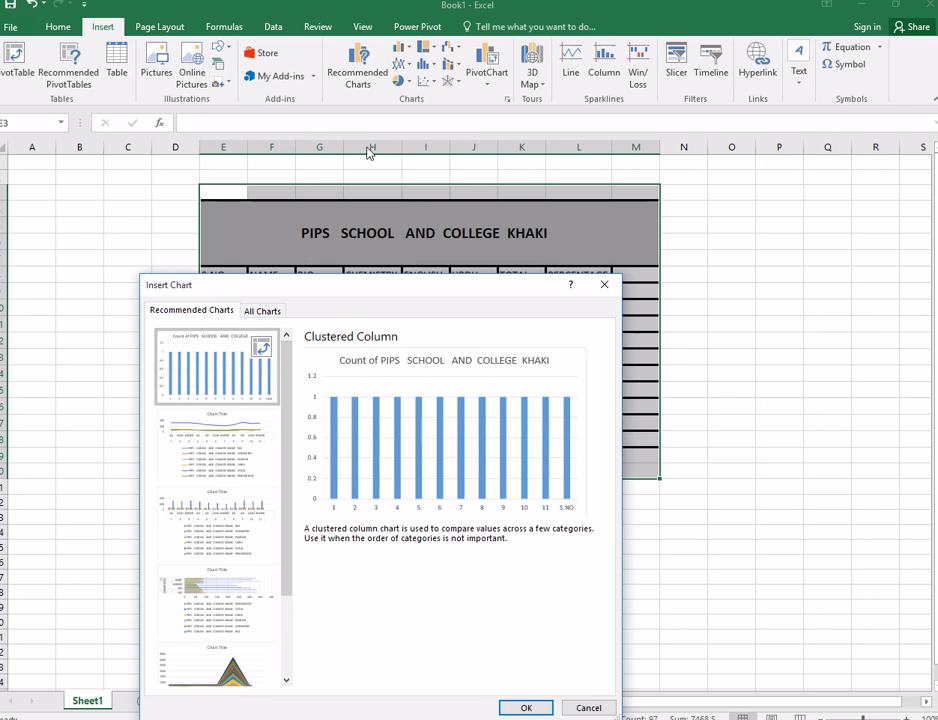
pyautogui.click(263, 311)
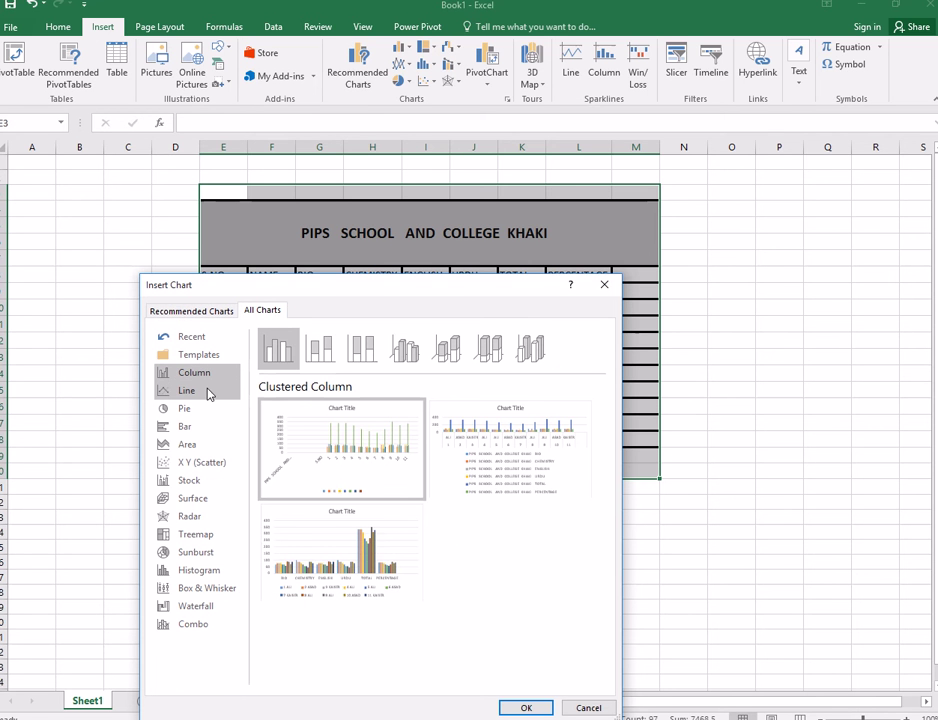
pyautogui.click(209, 394)
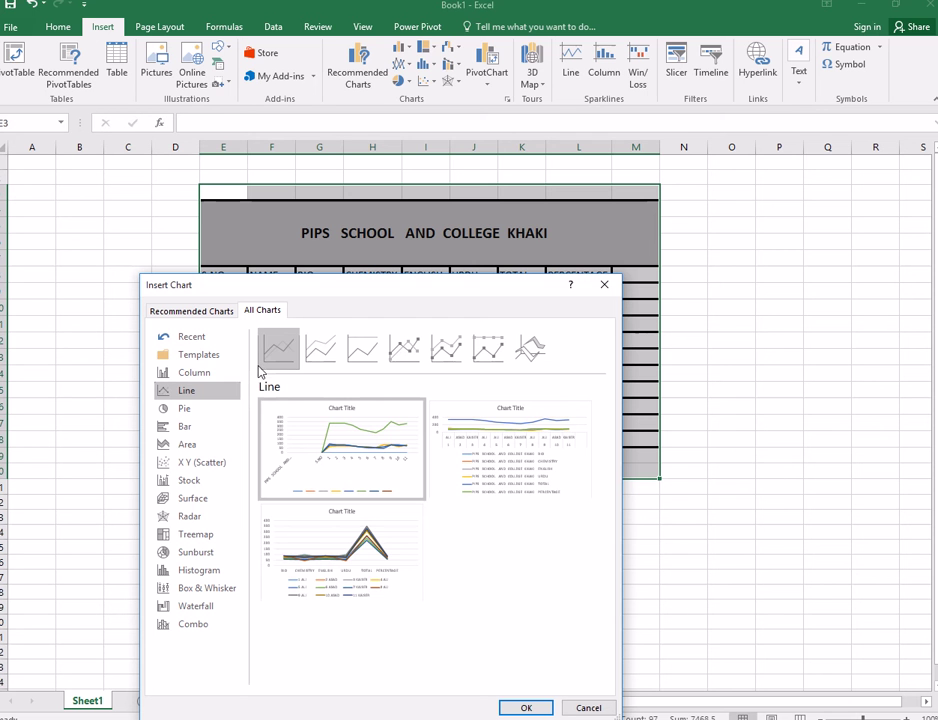
pyautogui.click(455, 347)
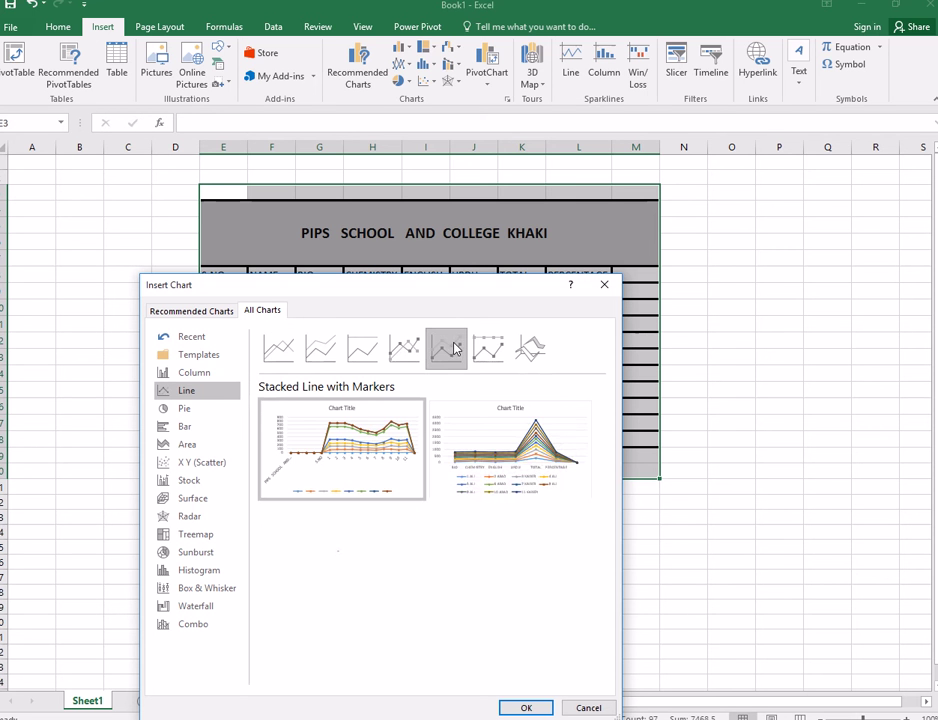
pyautogui.click(511, 709)
pyautogui.moveTo(530, 477)
pyautogui.mouseDown()
pyautogui.moveTo(595, 566)
pyautogui.moveTo(507, 616)
pyautogui.mouseUp()
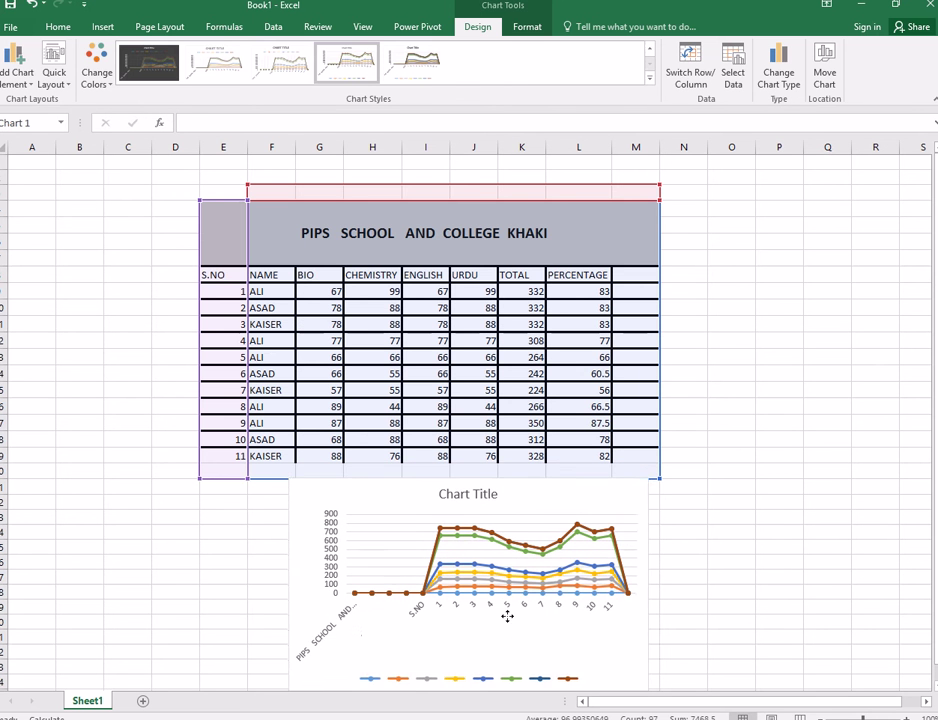
# Step: Nudge the chart slightly left under the table and show its Chart Elements list
pyautogui.moveTo(507, 616); pyautogui.dragTo(495, 615)
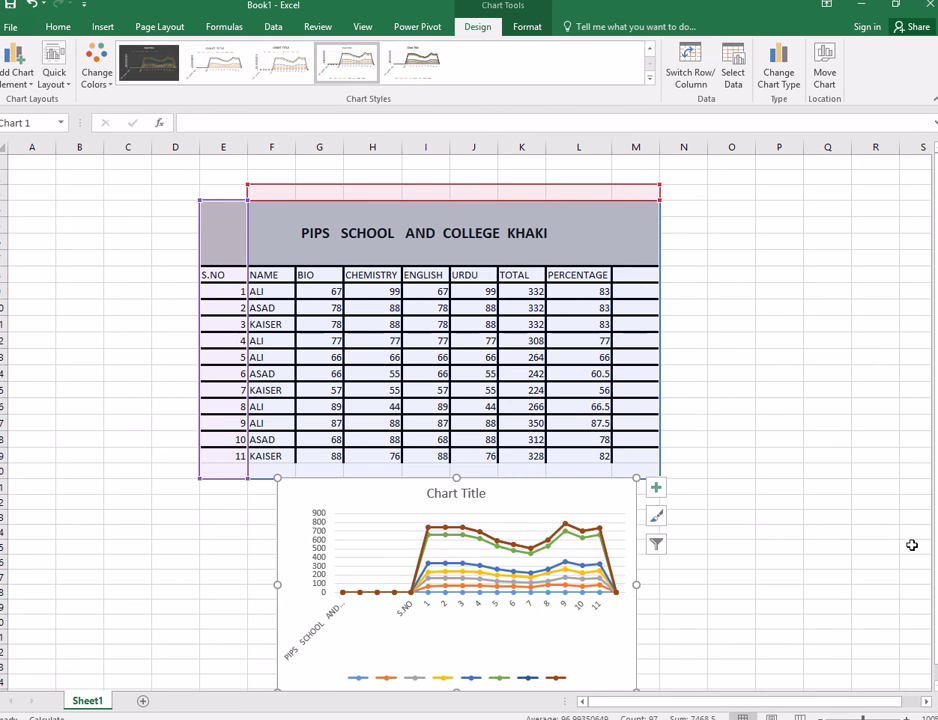
pyautogui.click(762, 580)
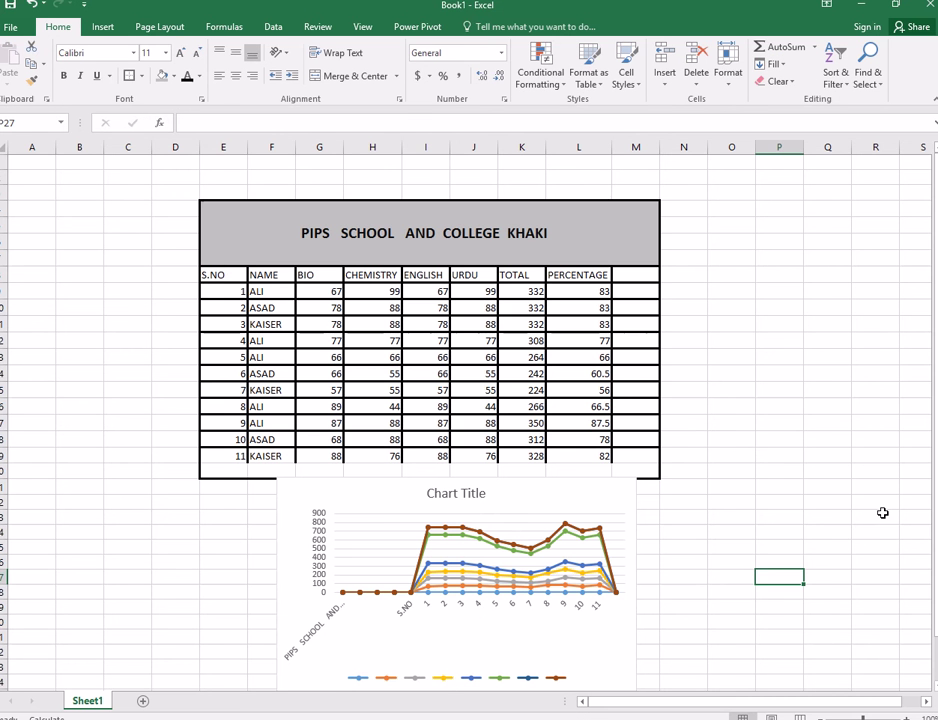
pyautogui.moveTo(931, 393); pyautogui.dragTo(934, 452)
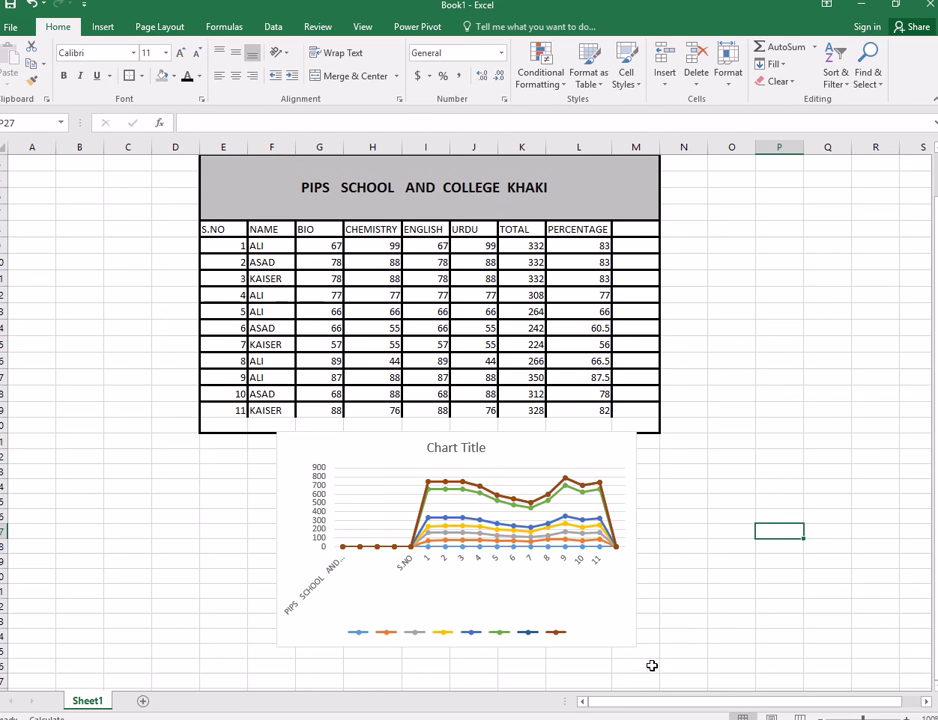
pyautogui.click(568, 596)
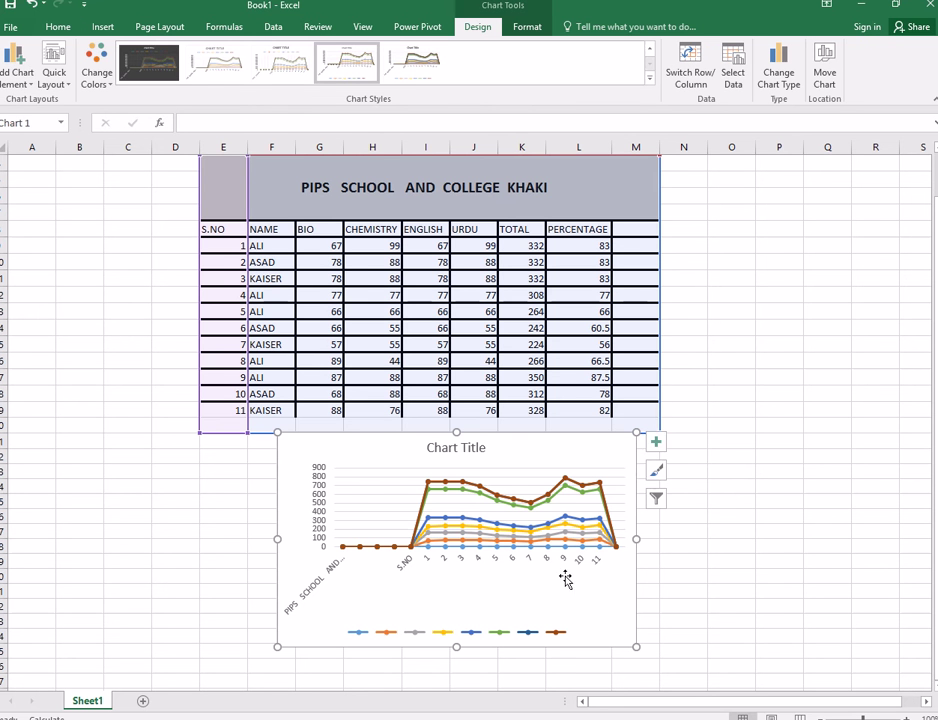
pyautogui.click(658, 442)
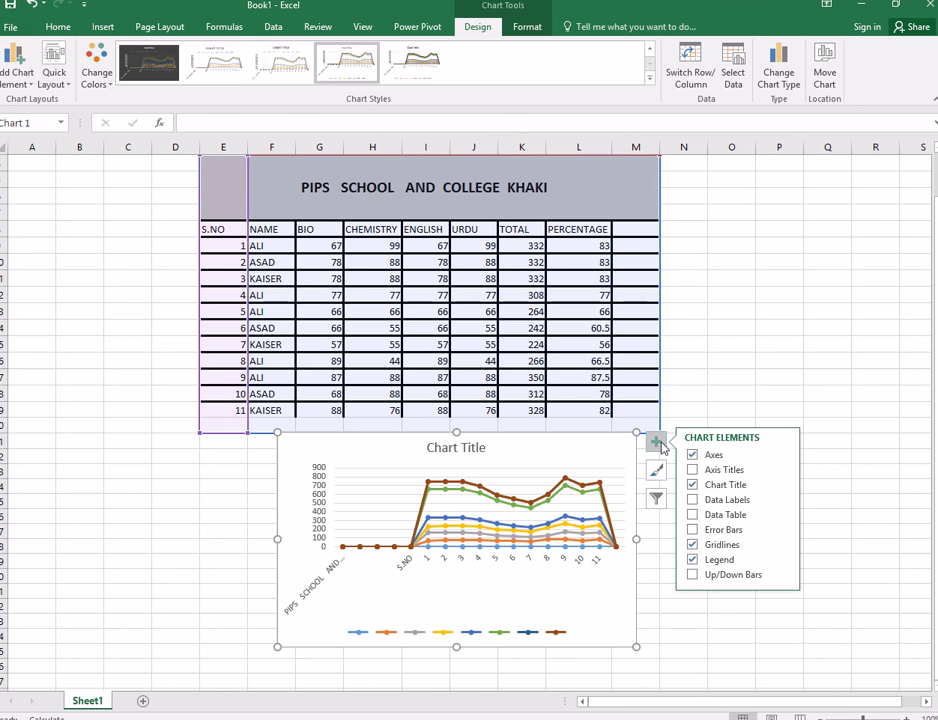
# Step: Apply the dark chart style with glowing coloured lines to the line chart
pyautogui.click(659, 476)
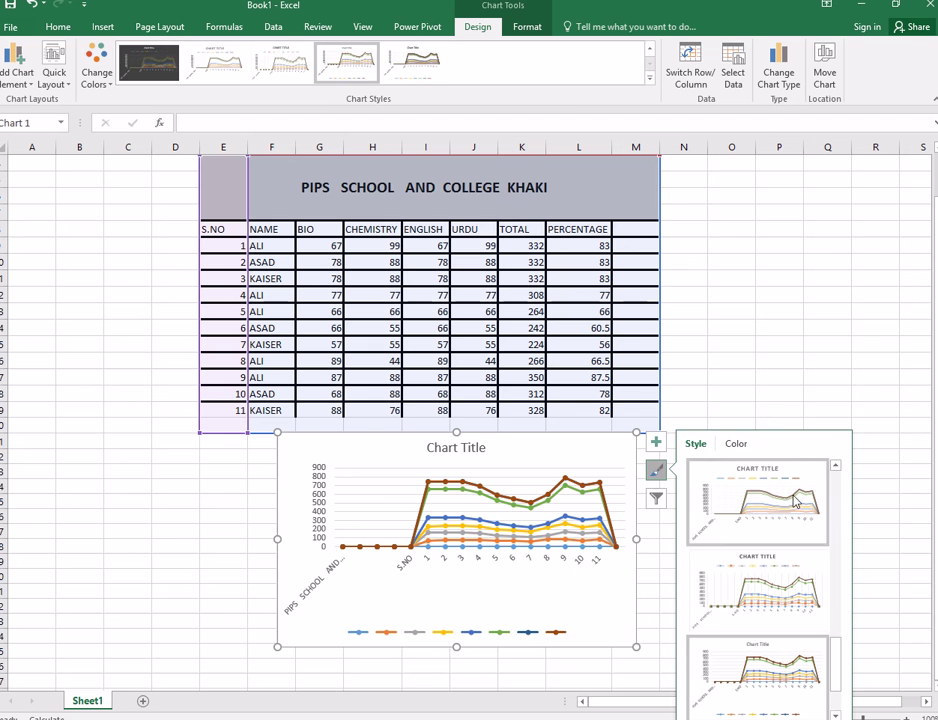
pyautogui.scroll(-1, 776, 580)
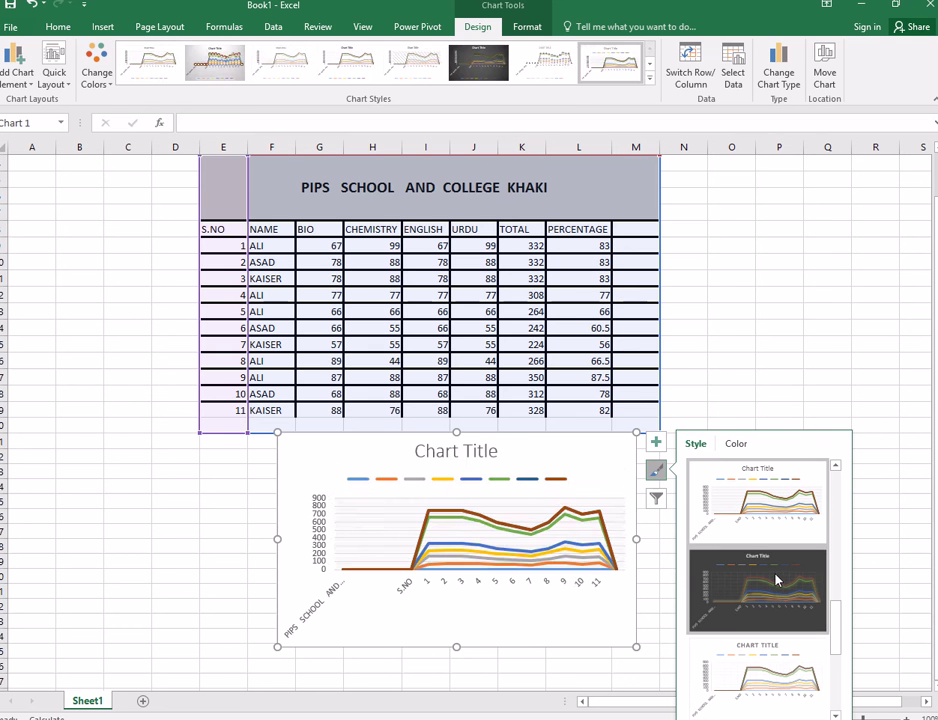
pyautogui.click(776, 582)
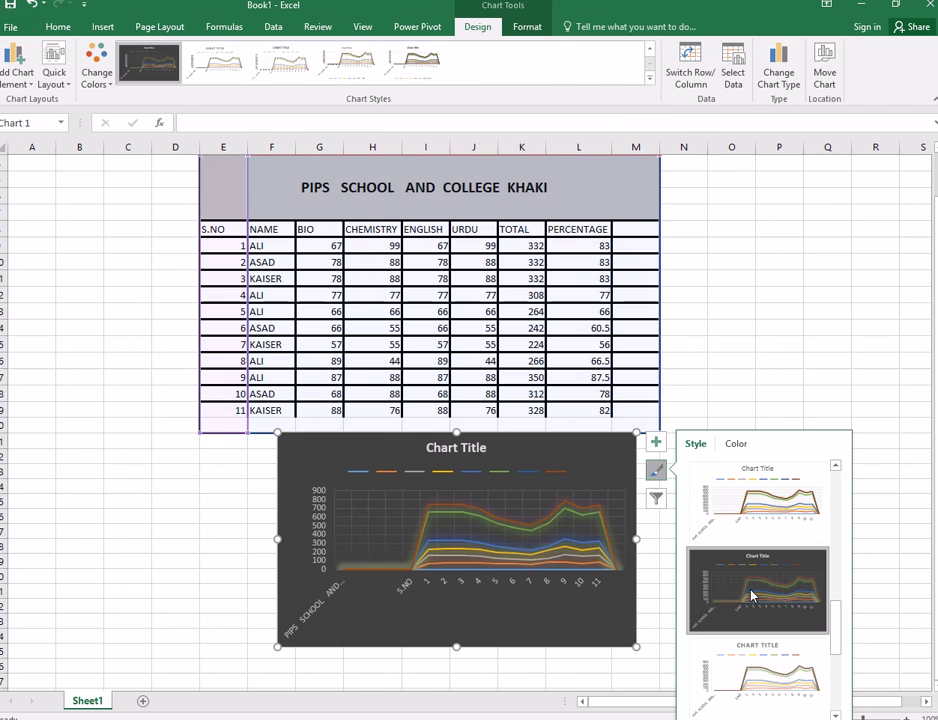
pyautogui.click(792, 330)
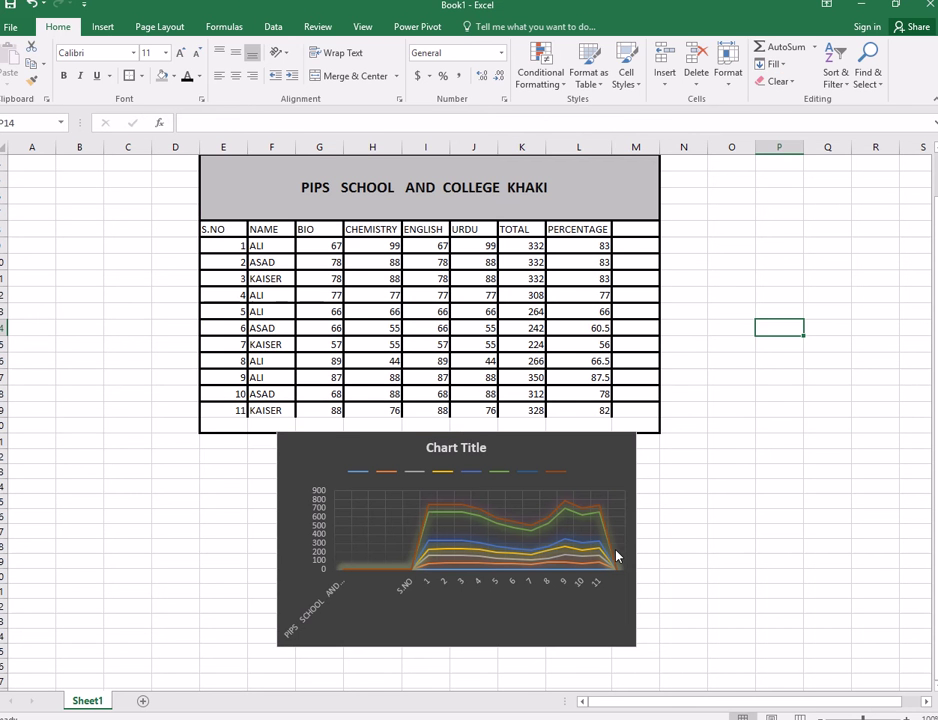
# Step: Move the chart slightly lower so it sits under the table
pyautogui.click(553, 549)
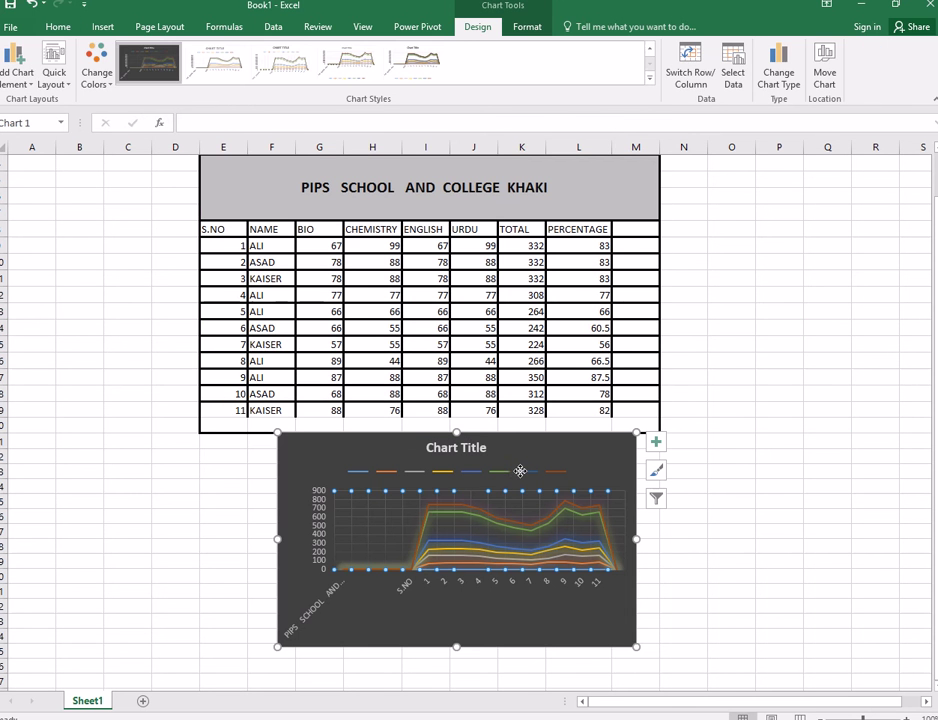
pyautogui.moveTo(519, 459); pyautogui.dragTo(519, 471)
pyautogui.click(745, 572)
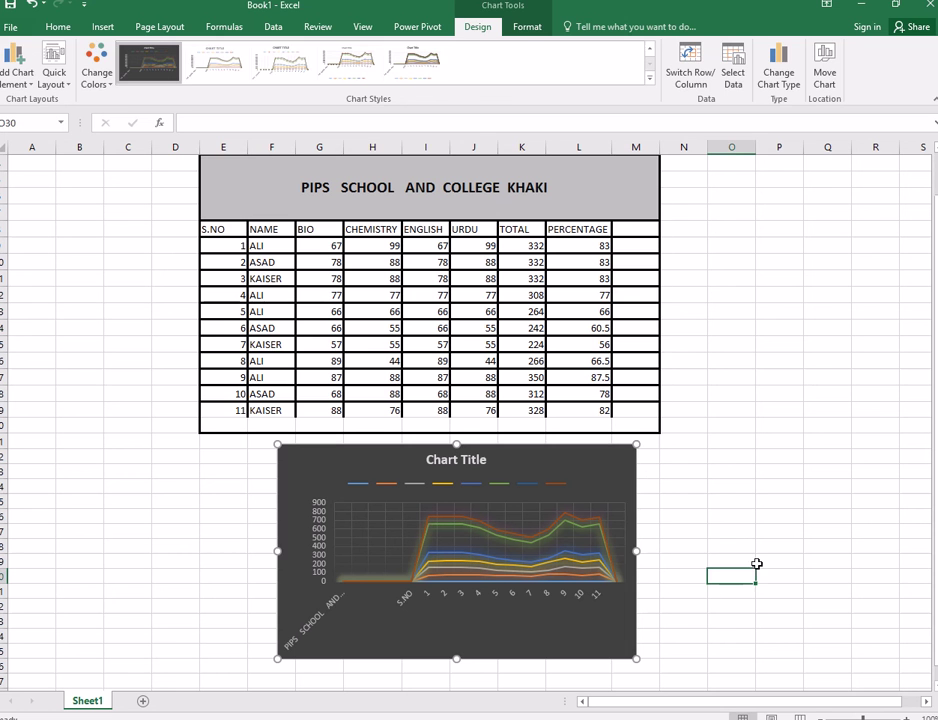